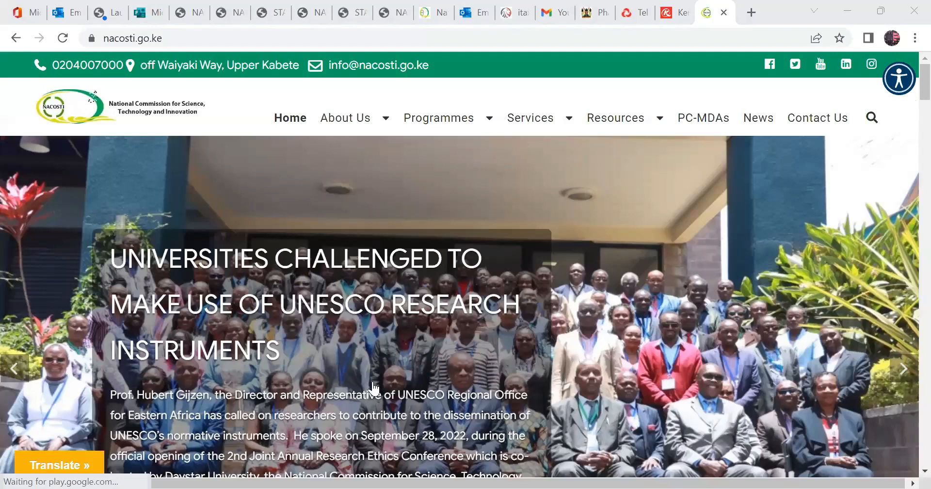
Open the Performance Contracting for Ministries, Departments and Agencies (MDAs) page from the NACOSTI home page.
{"action": "scroll", "coordinate": [380, 376], "scroll_direction": "down", "scroll_amount": 5}
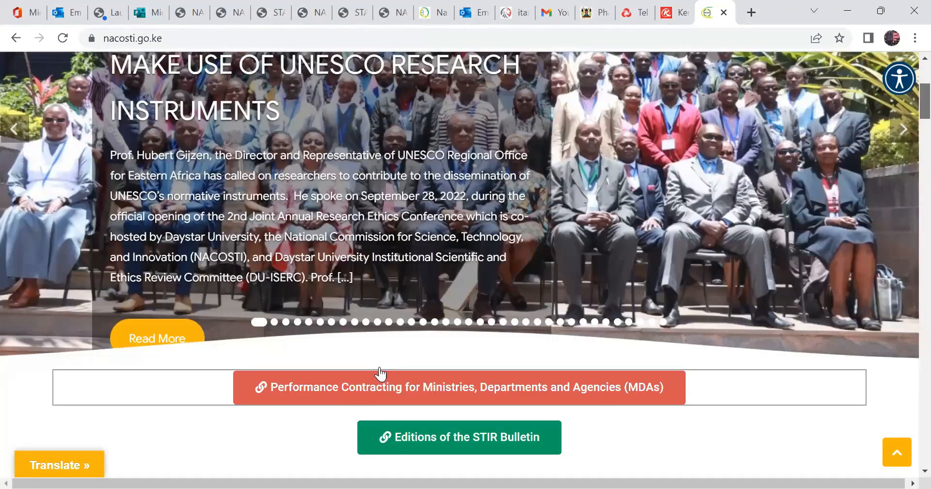
{"action": "left_click", "coordinate": [380, 373]}
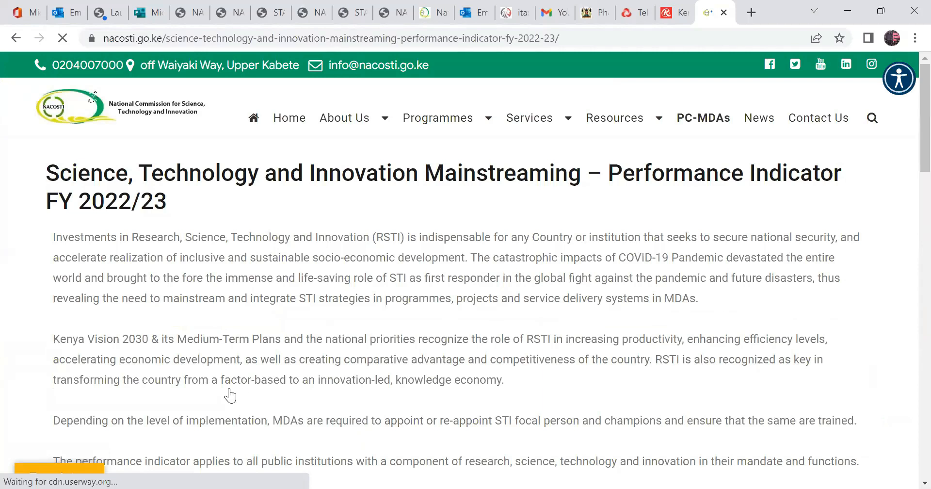
Examine the performance indicator page's introduction, MDA obligations and the preparation requirements for the Quarter 1 reporting tool.
{"action": "scroll", "coordinate": [187, 369], "scroll_direction": "down", "scroll_amount": 6}
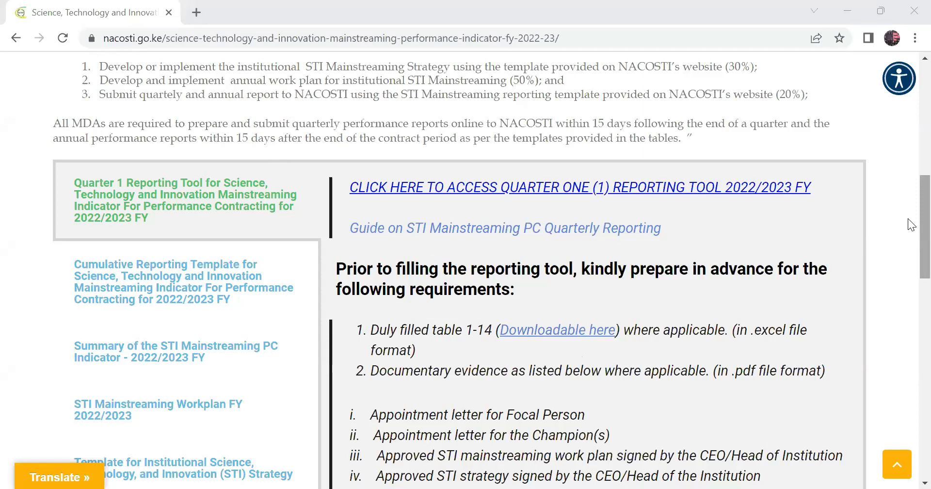
{"action": "scroll", "coordinate": [912, 185], "scroll_direction": "up", "scroll_amount": 5}
{"action": "scroll", "coordinate": [912, 186], "scroll_direction": "down", "scroll_amount": 5}
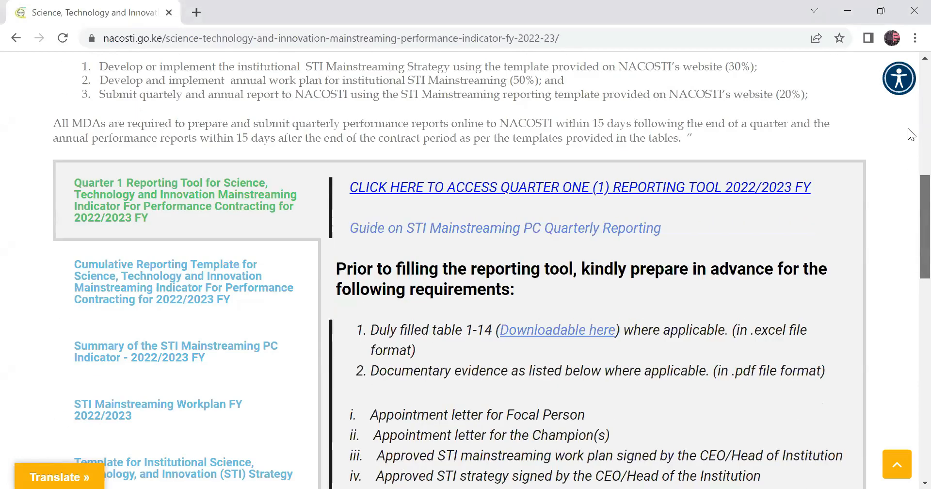
{"action": "scroll", "coordinate": [908, 178], "scroll_direction": "up", "scroll_amount": 7}
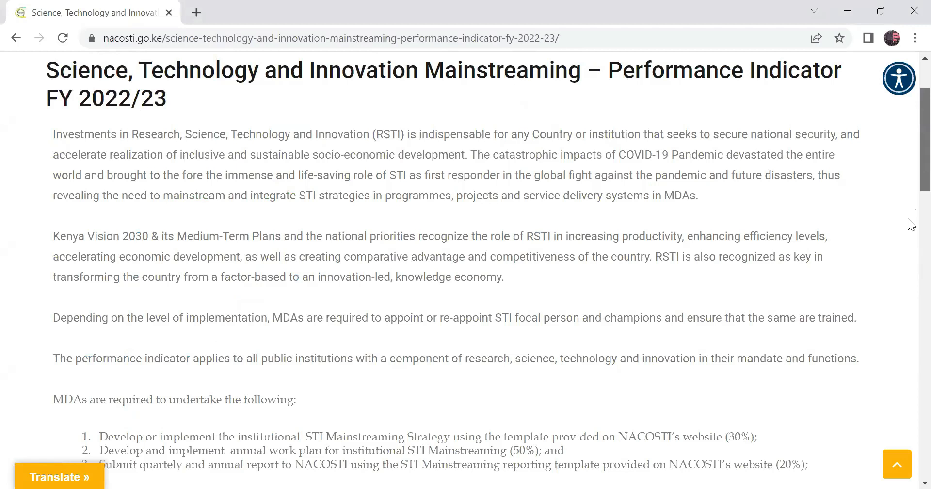
{"action": "scroll", "coordinate": [909, 221], "scroll_direction": "down", "scroll_amount": 4}
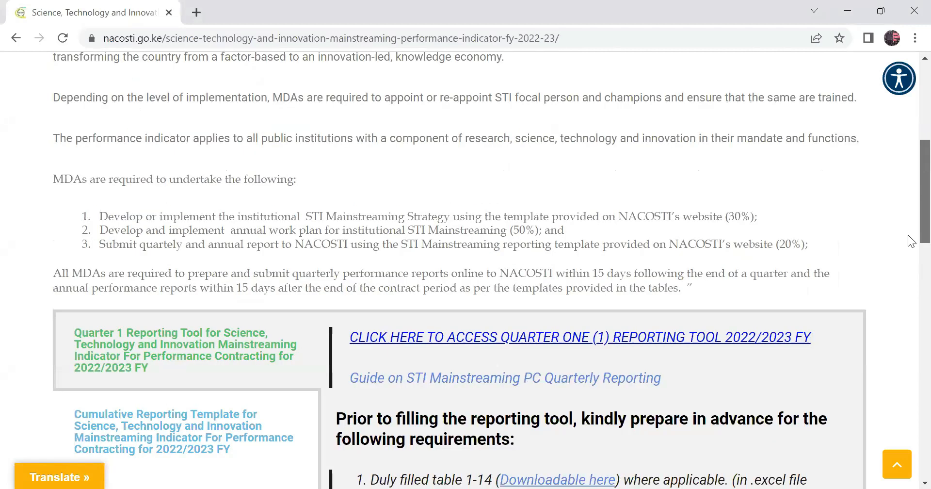
{"action": "scroll", "coordinate": [908, 235], "scroll_direction": "down", "scroll_amount": 4}
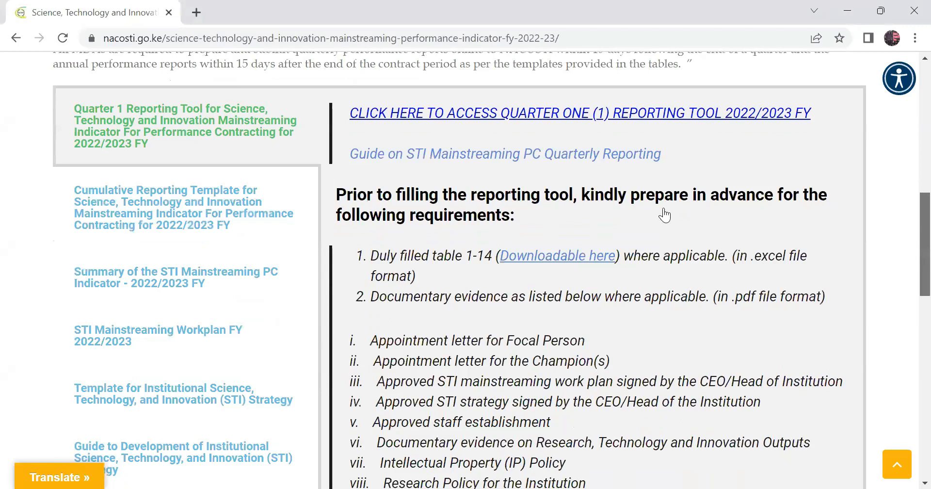
{"action": "scroll", "coordinate": [664, 215], "scroll_direction": "down", "scroll_amount": 2}
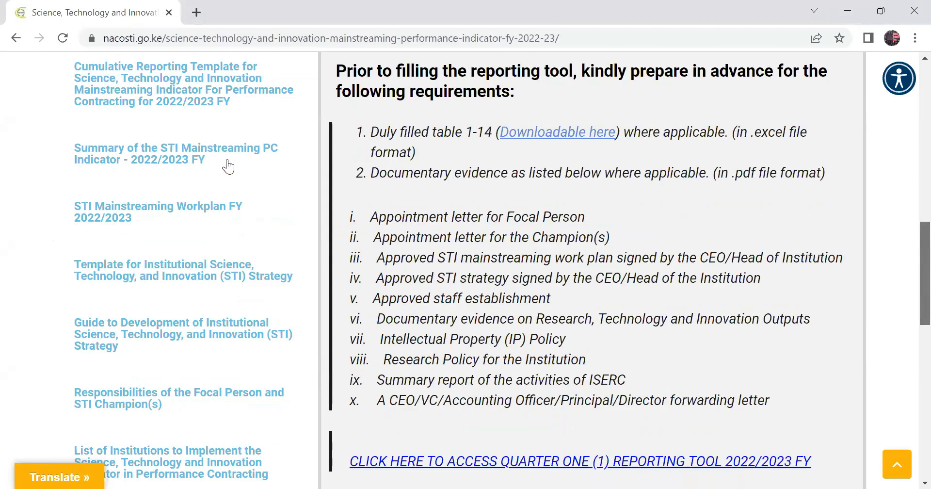
{"action": "scroll", "coordinate": [368, 240], "scroll_direction": "up", "scroll_amount": 3}
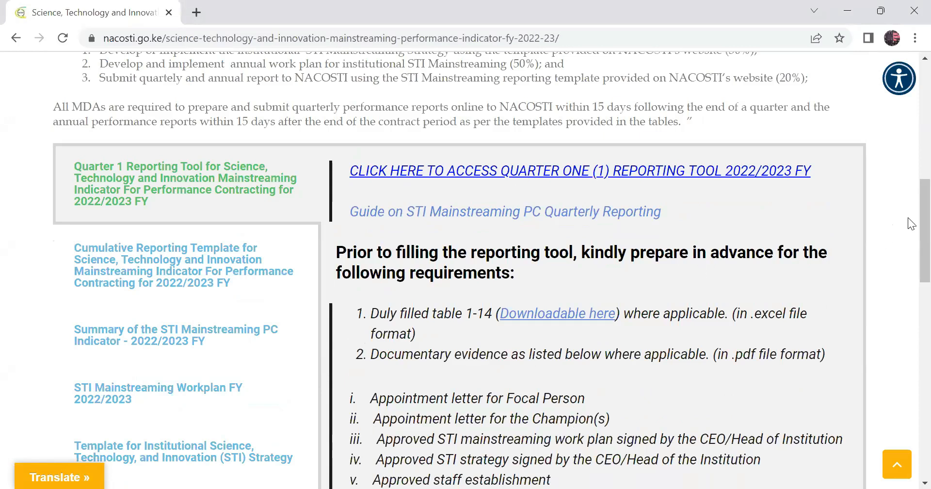
{"action": "scroll", "coordinate": [908, 223], "scroll_direction": "down", "scroll_amount": 1}
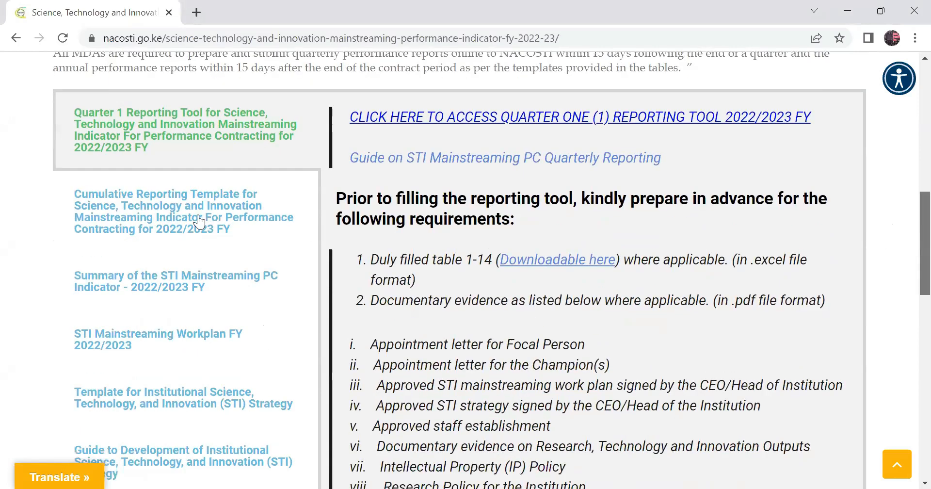
{"action": "scroll", "coordinate": [223, 213], "scroll_direction": "down", "scroll_amount": 1}
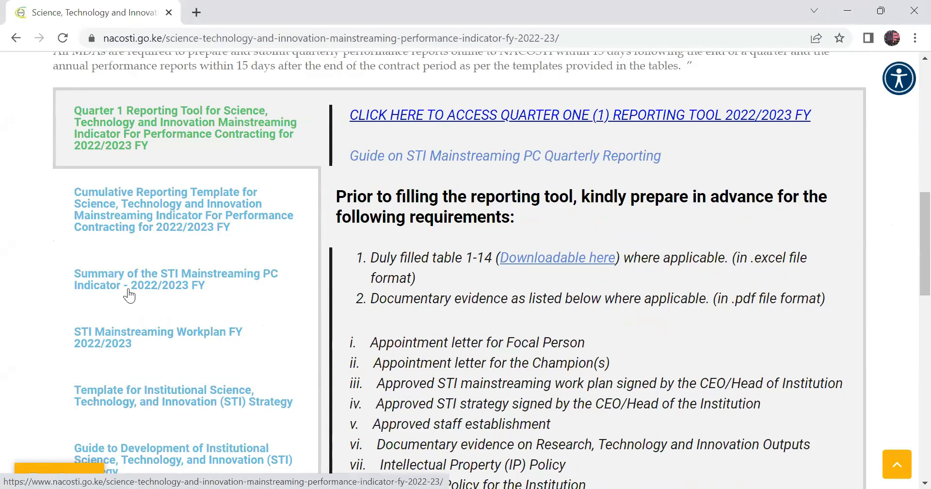
Look through the page's sections on the STI workplan, strategy template, strategy development guide, focal person responsibilities and list of implementing institutions.
{"action": "left_click", "coordinate": [152, 336]}
{"action": "left_click", "coordinate": [167, 394]}
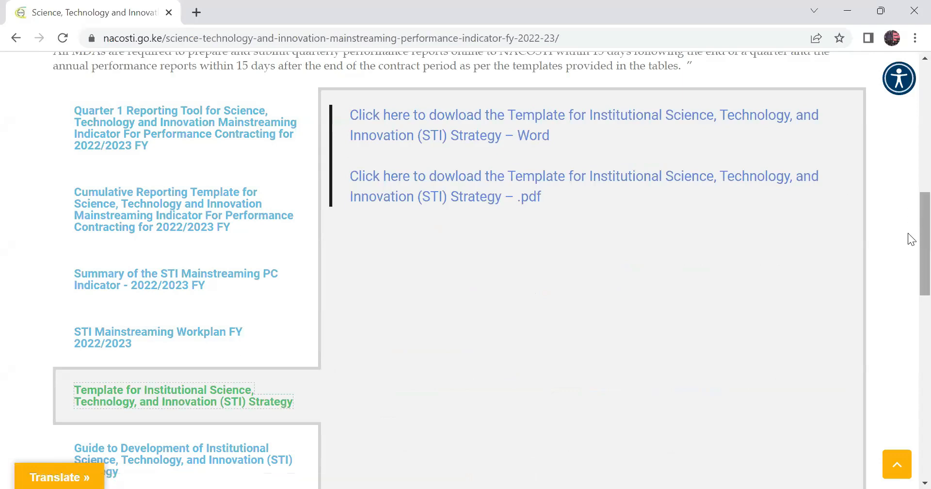
{"action": "scroll", "coordinate": [291, 325], "scroll_direction": "down", "scroll_amount": 2}
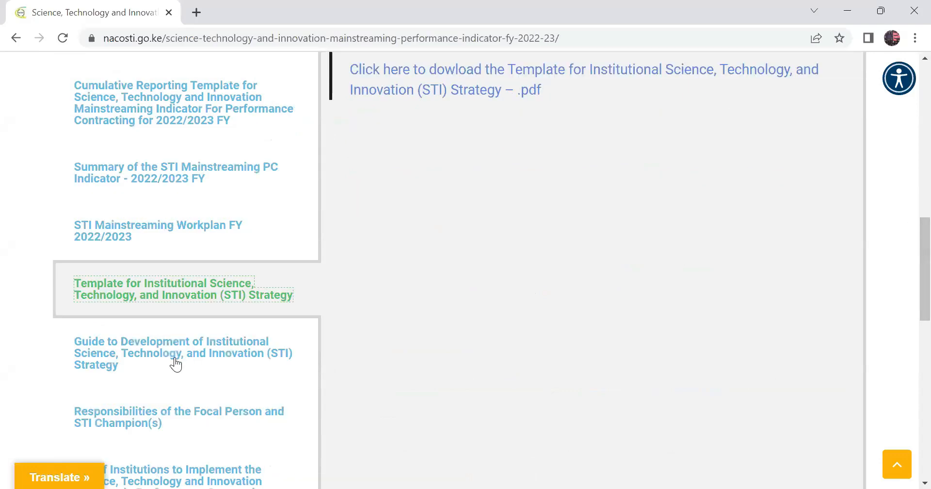
{"action": "left_click", "coordinate": [176, 362]}
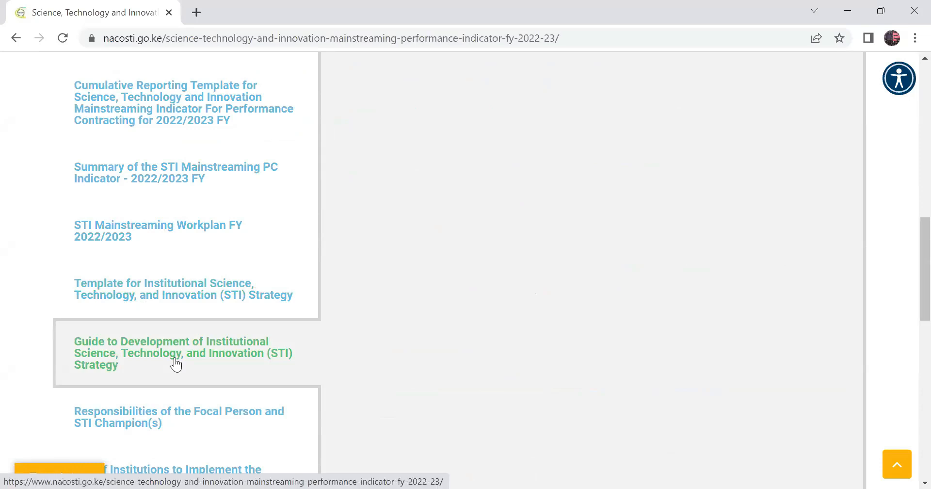
{"action": "left_click", "coordinate": [148, 422]}
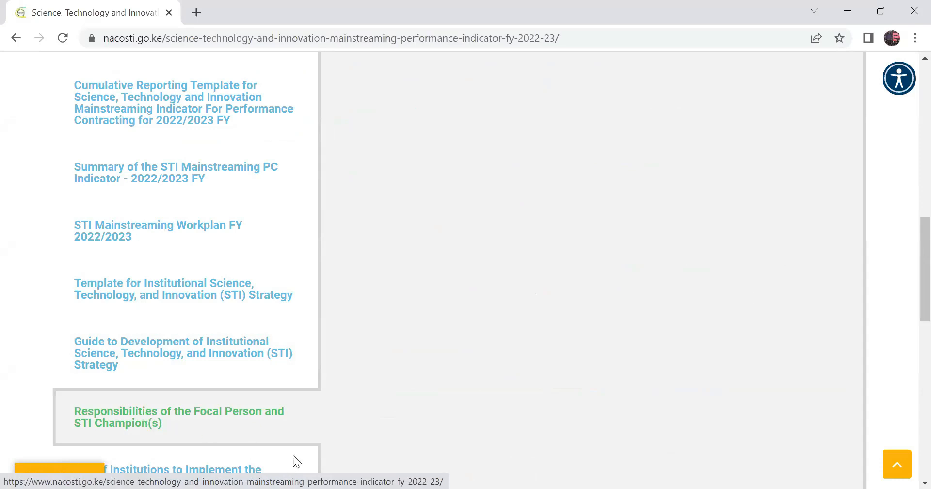
{"action": "scroll", "coordinate": [908, 275], "scroll_direction": "down", "scroll_amount": 3}
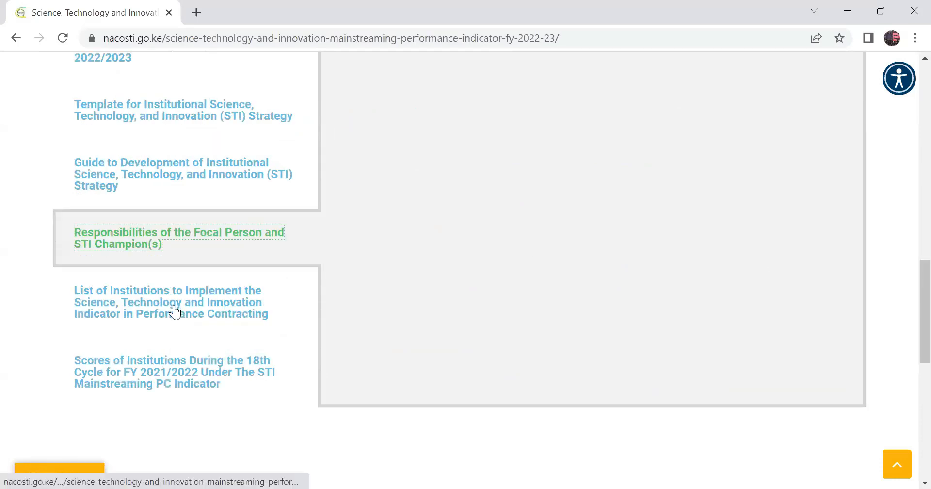
{"action": "left_click", "coordinate": [253, 287]}
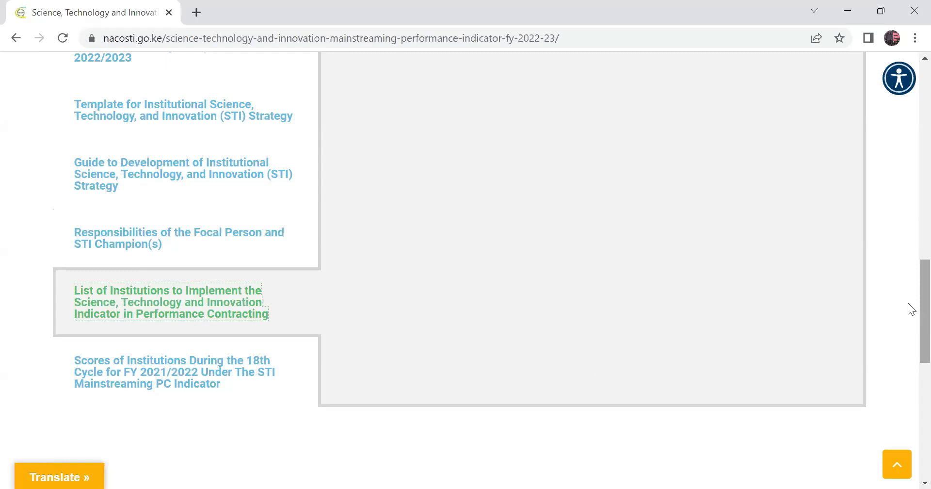
{"action": "scroll", "coordinate": [908, 237], "scroll_direction": "up", "scroll_amount": 3}
{"action": "scroll", "coordinate": [910, 97], "scroll_direction": "up", "scroll_amount": 2}
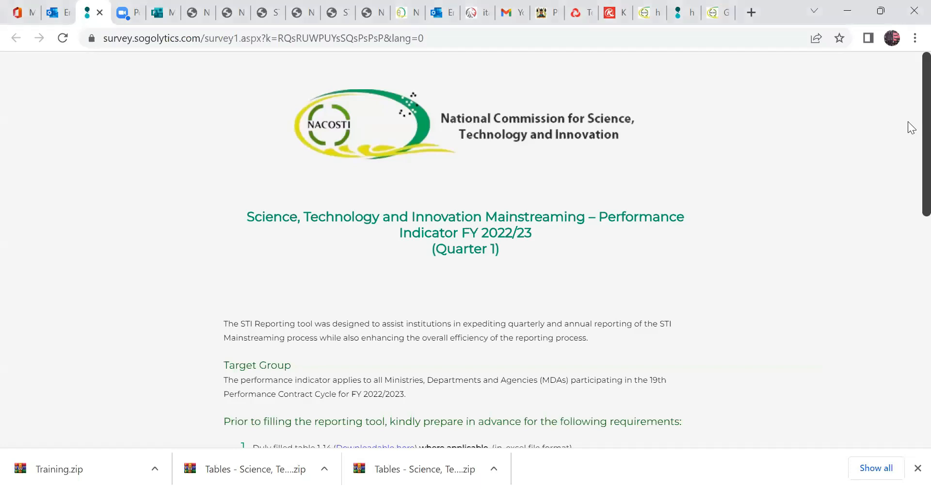
Review the Quarter 1 survey introduction, highlighting both "where applicable" conditions and the approved STI strategy item in the required documents.
{"action": "scroll", "coordinate": [910, 145], "scroll_direction": "down", "scroll_amount": 2}
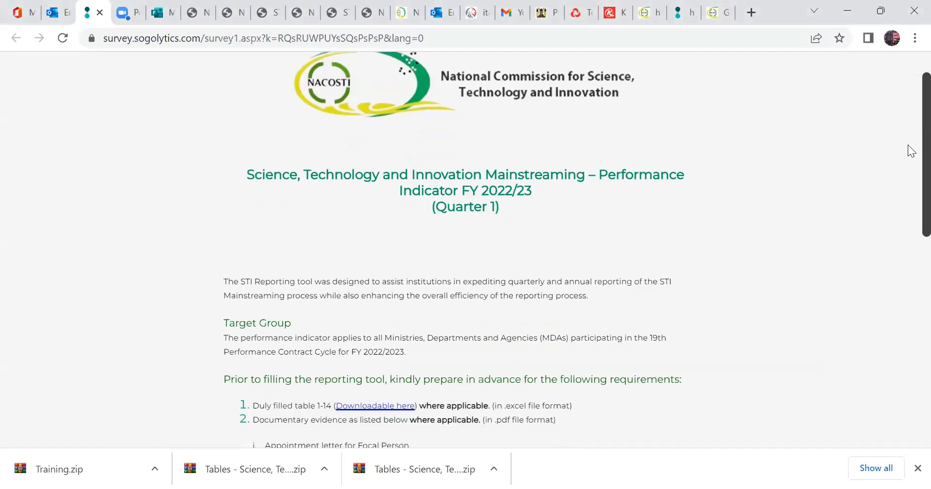
{"action": "left_click_drag", "start_coordinate": [908, 166], "coordinate": [909, 145]}
{"action": "scroll", "coordinate": [907, 140], "scroll_direction": "up", "scroll_amount": 2}
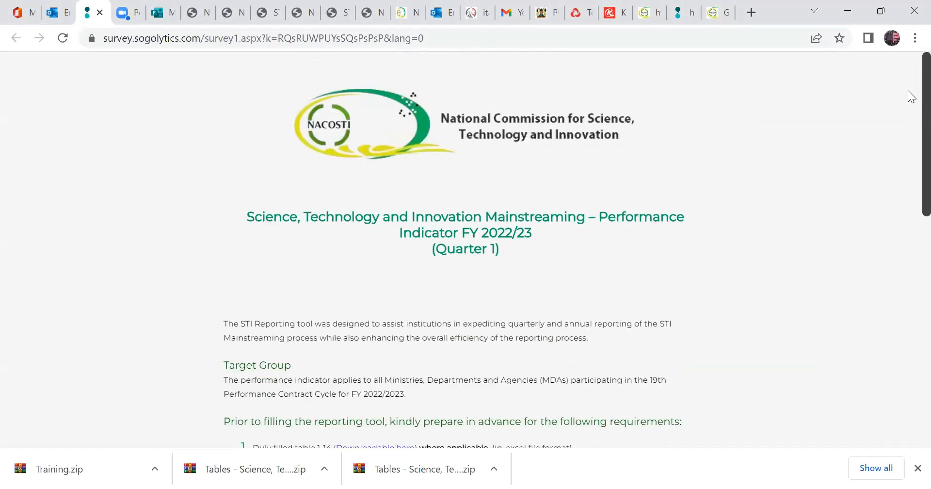
{"action": "scroll", "coordinate": [908, 148], "scroll_direction": "down", "scroll_amount": 1}
{"action": "scroll", "coordinate": [909, 160], "scroll_direction": "down", "scroll_amount": 1}
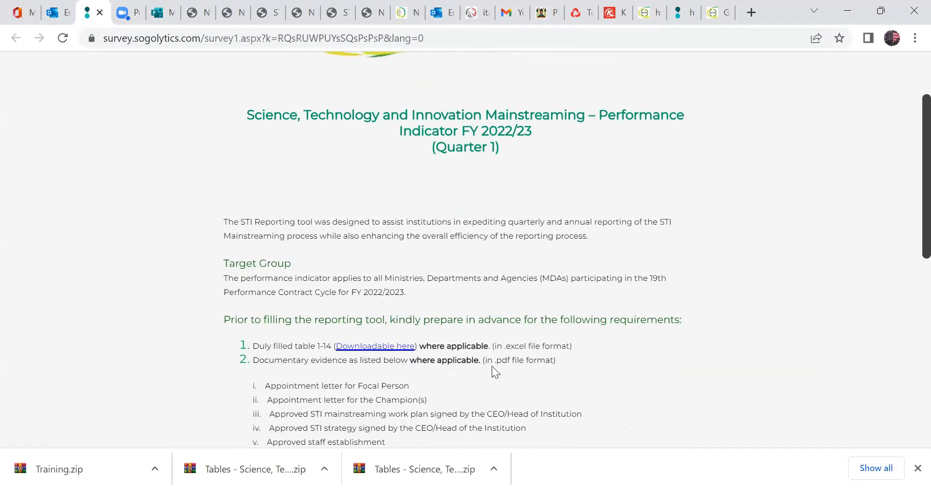
{"action": "left_click_drag", "start_coordinate": [420, 346], "coordinate": [483, 346]}
{"action": "left_click_drag", "start_coordinate": [410, 360], "coordinate": [480, 359]}
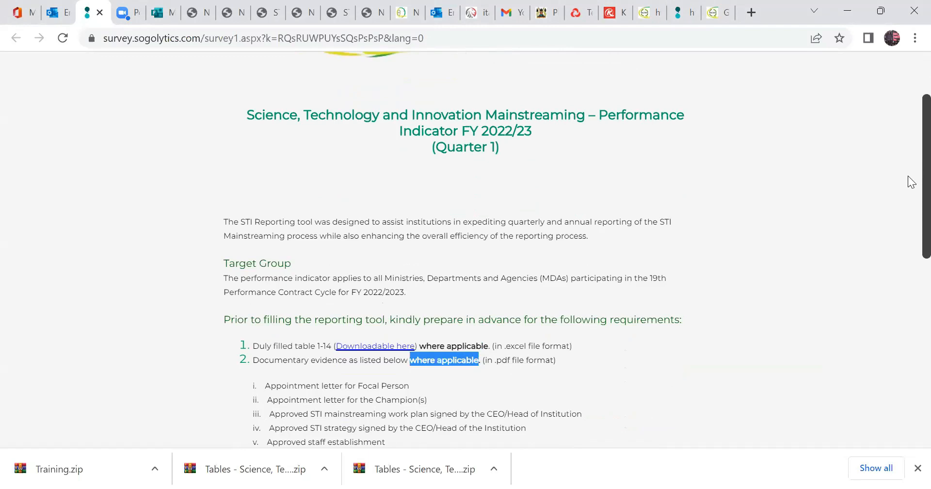
{"action": "scroll", "coordinate": [909, 194], "scroll_direction": "down", "scroll_amount": 2}
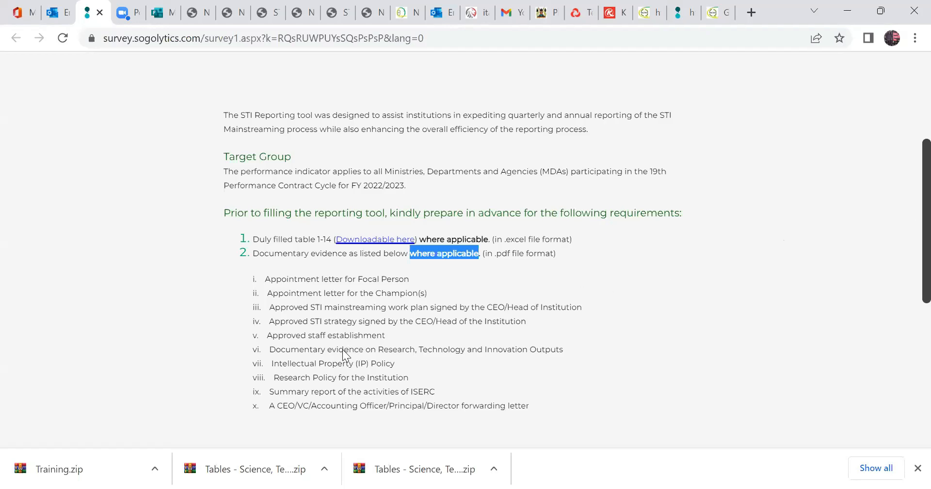
{"action": "left_click_drag", "start_coordinate": [274, 321], "coordinate": [547, 315]}
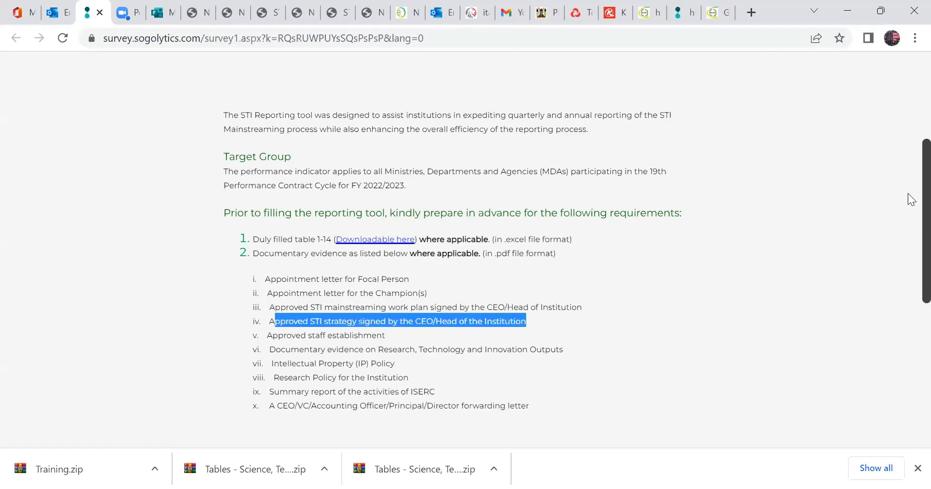
Complete the CAPTCHA on the survey's introduction page and continue to PART 1: Institutional Details.
{"action": "scroll", "coordinate": [910, 232], "scroll_direction": "down", "scroll_amount": 3}
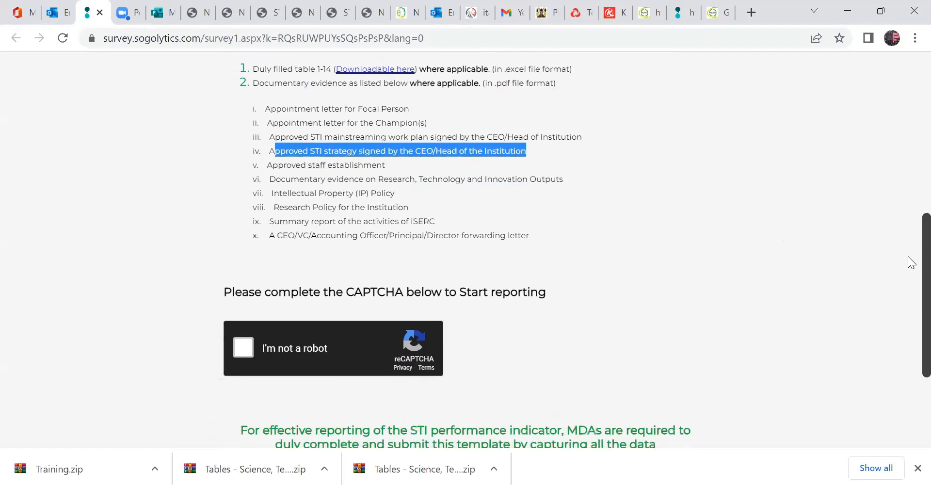
{"action": "left_click", "coordinate": [247, 337]}
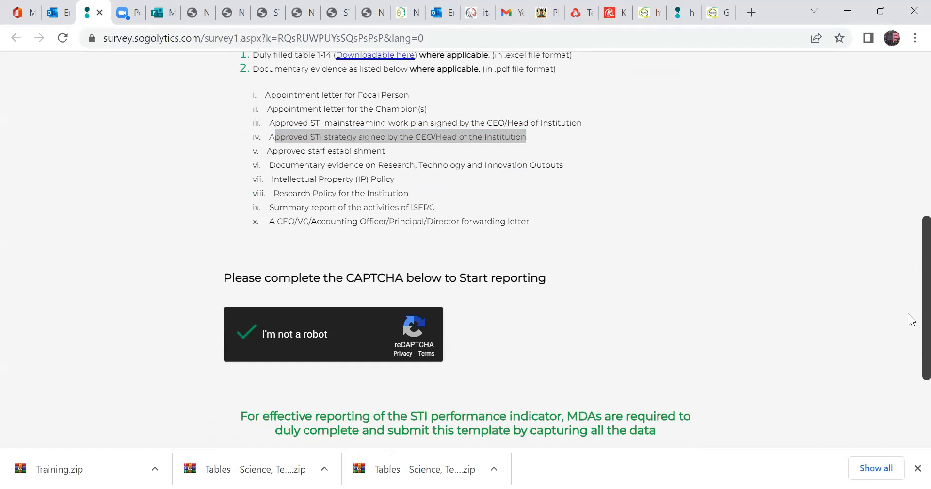
{"action": "scroll", "coordinate": [903, 320], "scroll_direction": "down", "scroll_amount": 3}
{"action": "left_click", "coordinate": [755, 335]}
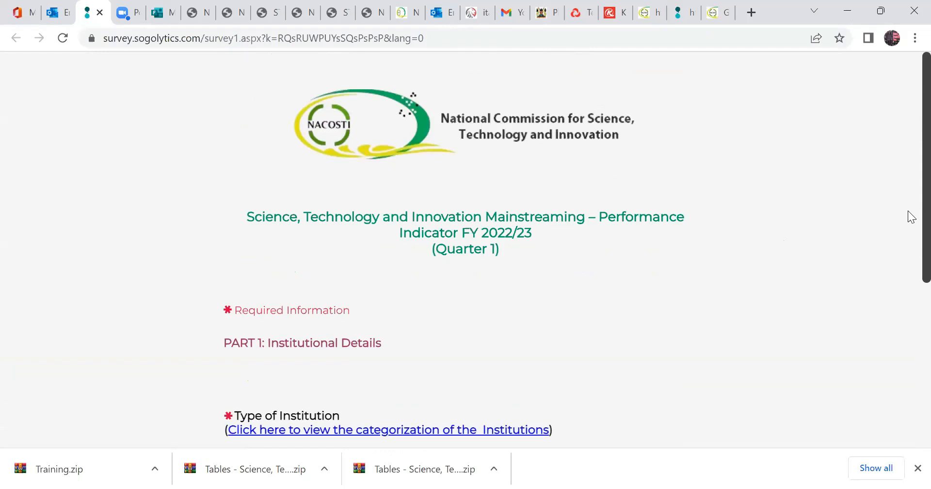
Set the type of institution to State Corporations/Semi-Autonomous Government Agencies (SAGAs) and continue to the following survey page.
{"action": "scroll", "coordinate": [911, 216], "scroll_direction": "down", "scroll_amount": 2}
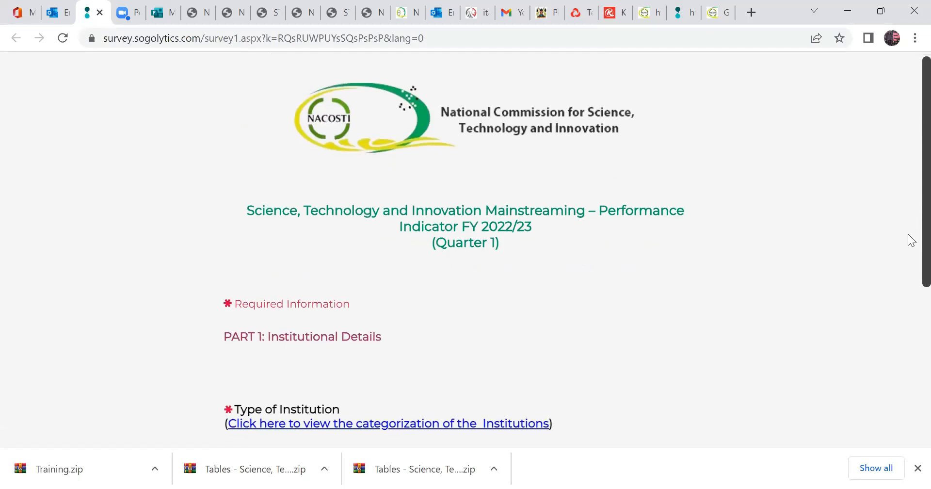
{"action": "scroll", "coordinate": [908, 264], "scroll_direction": "down", "scroll_amount": 2}
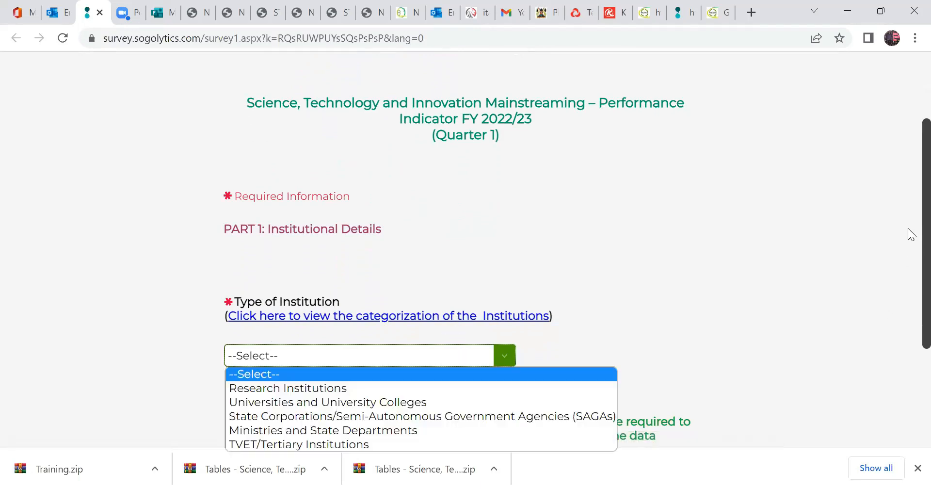
{"action": "scroll", "coordinate": [624, 352], "scroll_direction": "down", "scroll_amount": 1}
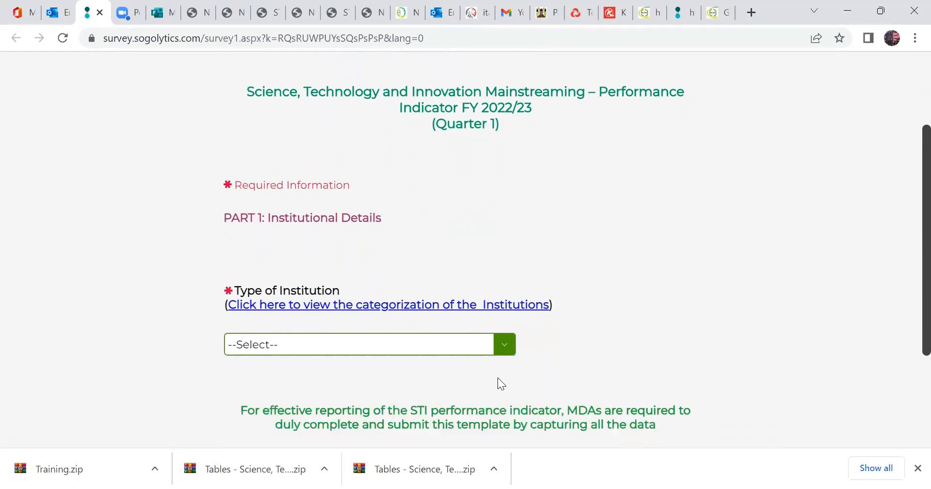
{"action": "left_click", "coordinate": [503, 349]}
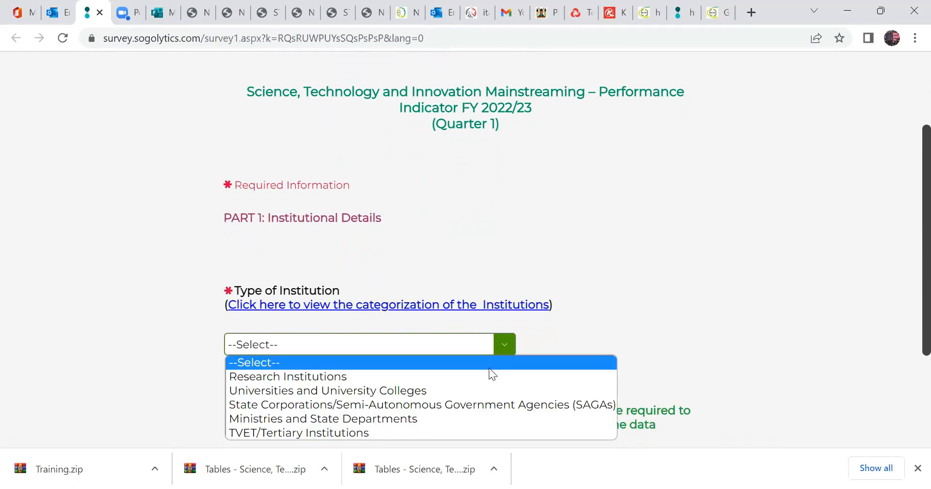
{"action": "left_click", "coordinate": [469, 390]}
{"action": "left_click", "coordinate": [504, 345]}
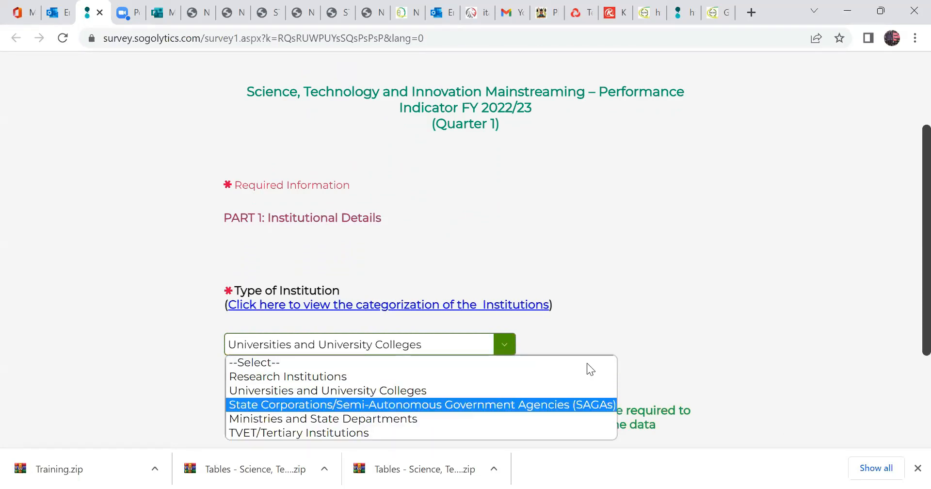
{"action": "key", "text": "Return"}
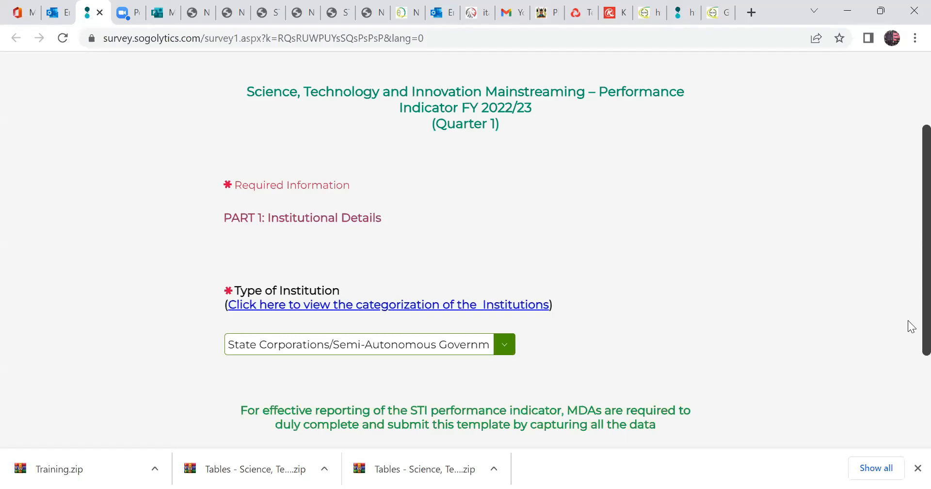
{"action": "scroll", "coordinate": [908, 322], "scroll_direction": "down", "scroll_amount": 2}
{"action": "scroll", "coordinate": [908, 325], "scroll_direction": "down", "scroll_amount": 2}
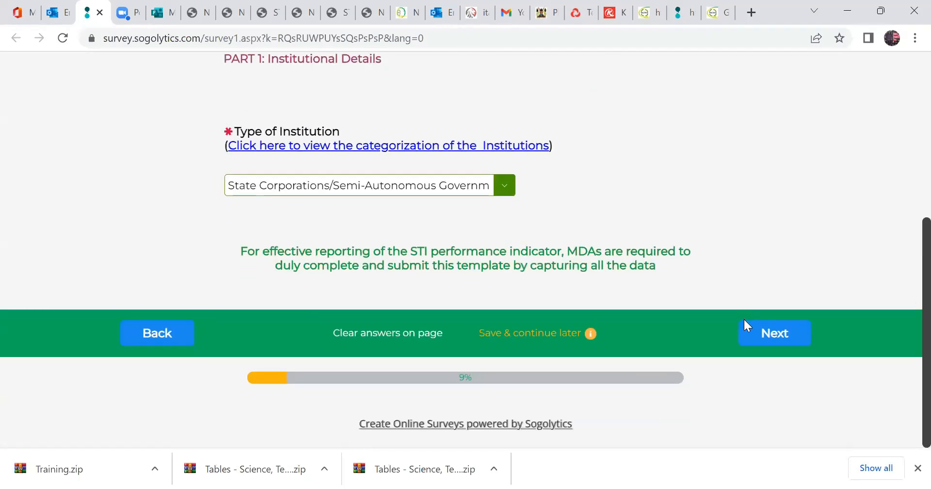
{"action": "left_click", "coordinate": [768, 333]}
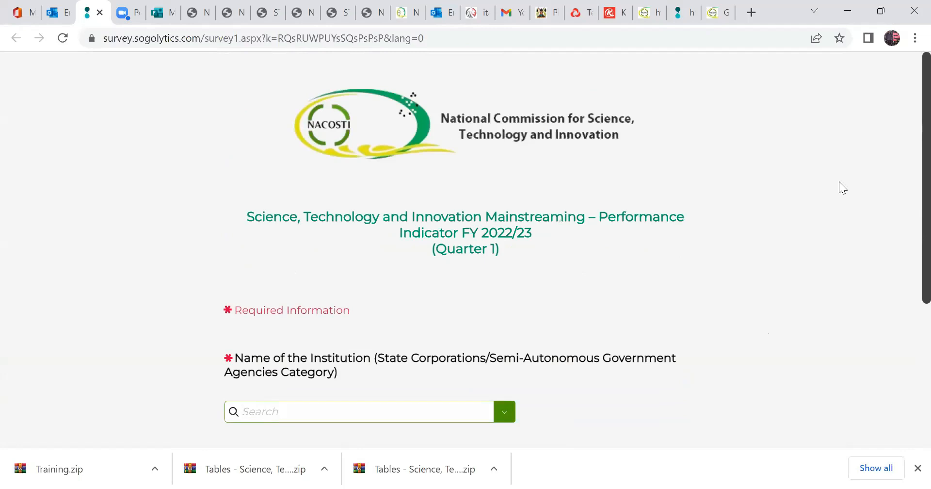
Set the institution's name to National Commission for Science Technology and Innovation and continue to the following survey page.
{"action": "left_click", "coordinate": [505, 415]}
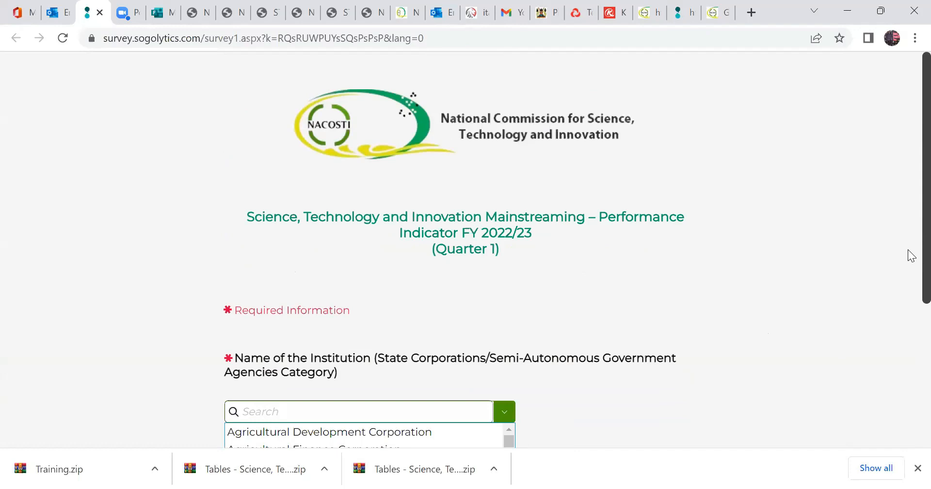
{"action": "scroll", "coordinate": [910, 301], "scroll_direction": "down", "scroll_amount": 2}
{"action": "scroll", "coordinate": [908, 362], "scroll_direction": "down", "scroll_amount": 1}
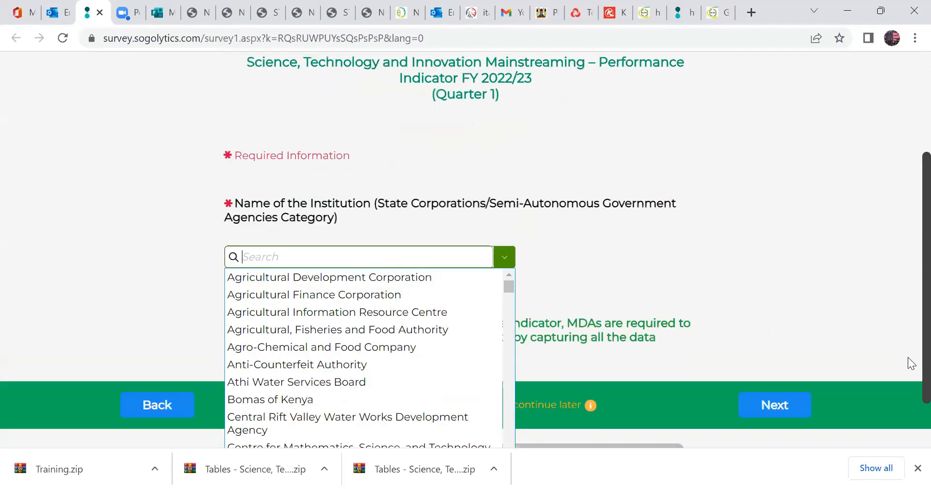
{"action": "scroll", "coordinate": [528, 303], "scroll_direction": "down", "scroll_amount": 1}
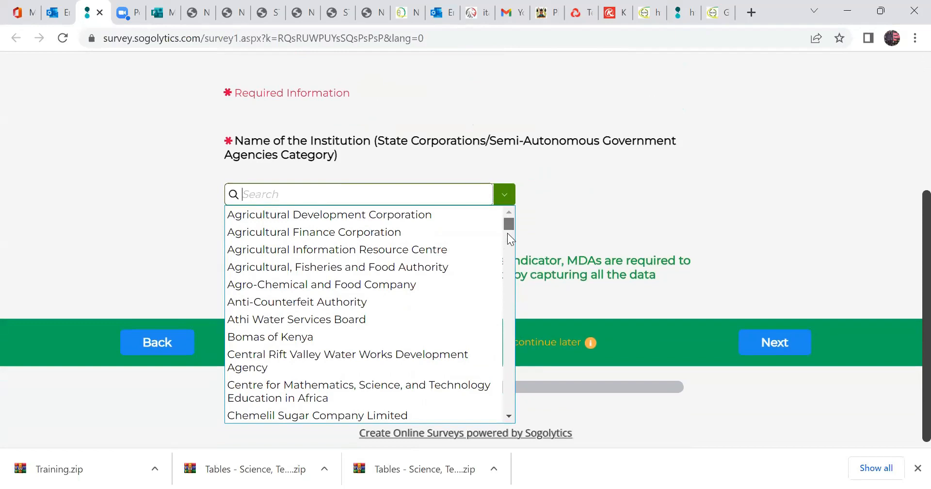
{"action": "scroll", "coordinate": [507, 232], "scroll_direction": "down", "scroll_amount": 3}
{"action": "left_click", "coordinate": [510, 262]}
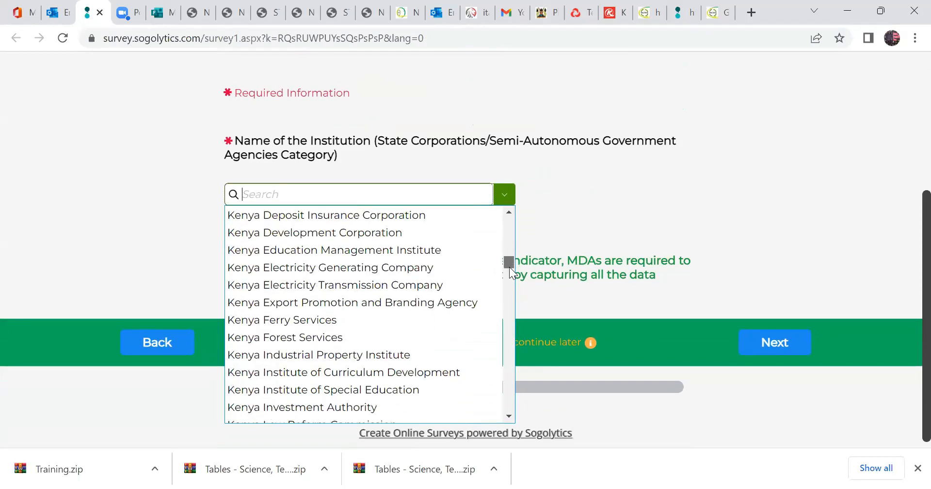
{"action": "left_click_drag", "start_coordinate": [506, 298], "coordinate": [510, 381]}
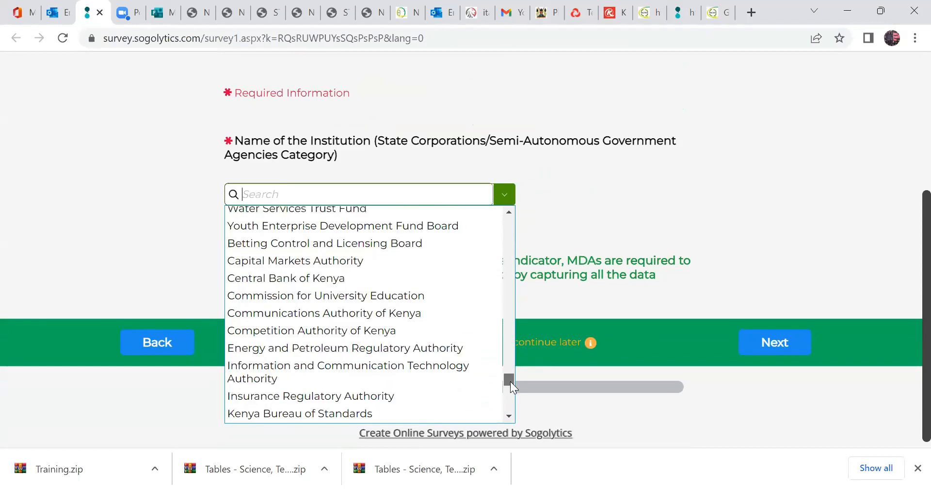
{"action": "mouse_move", "coordinate": [510, 381]}
{"action": "left_mouse_down"}
{"action": "mouse_move", "coordinate": [511, 417]}
{"action": "mouse_move", "coordinate": [517, 397]}
{"action": "left_mouse_up"}
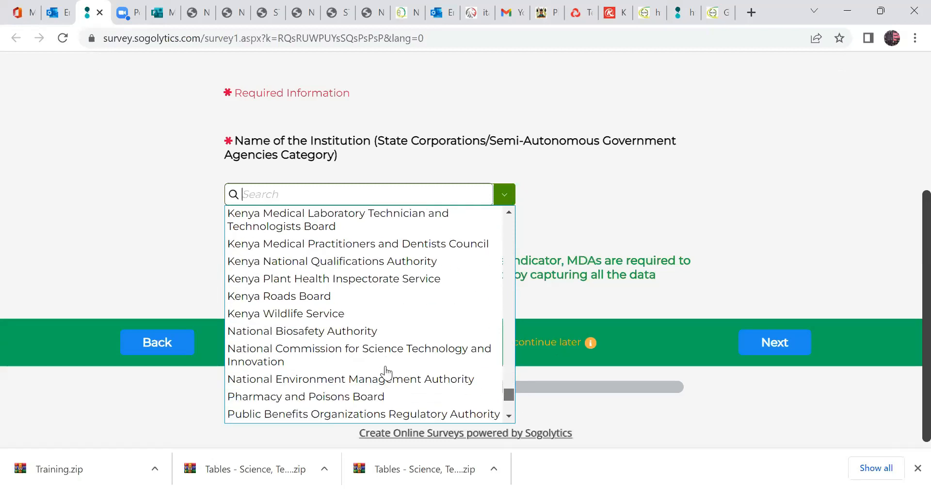
{"action": "left_click", "coordinate": [387, 368]}
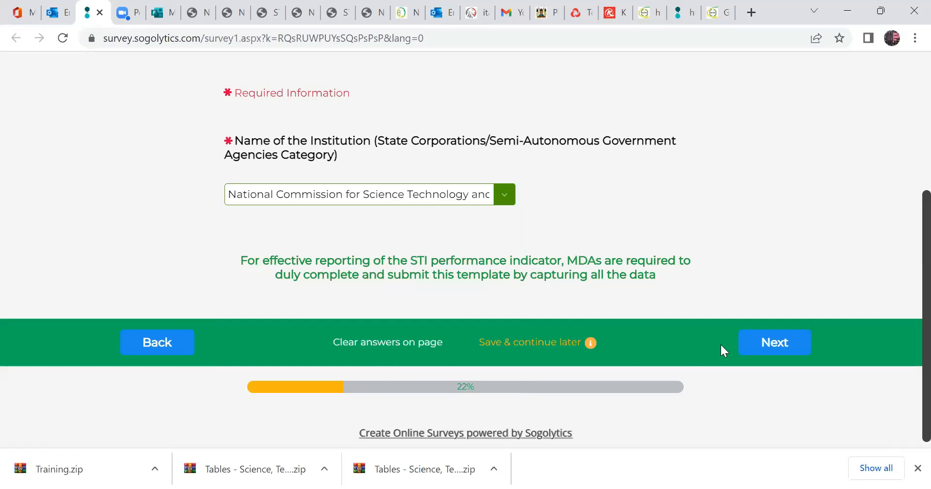
{"action": "left_click", "coordinate": [777, 346]}
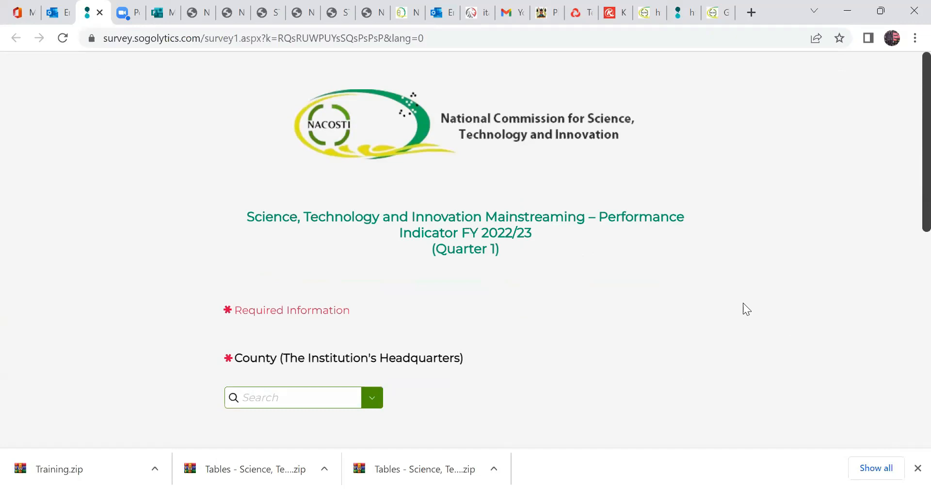
{"action": "left_click", "coordinate": [371, 402]}
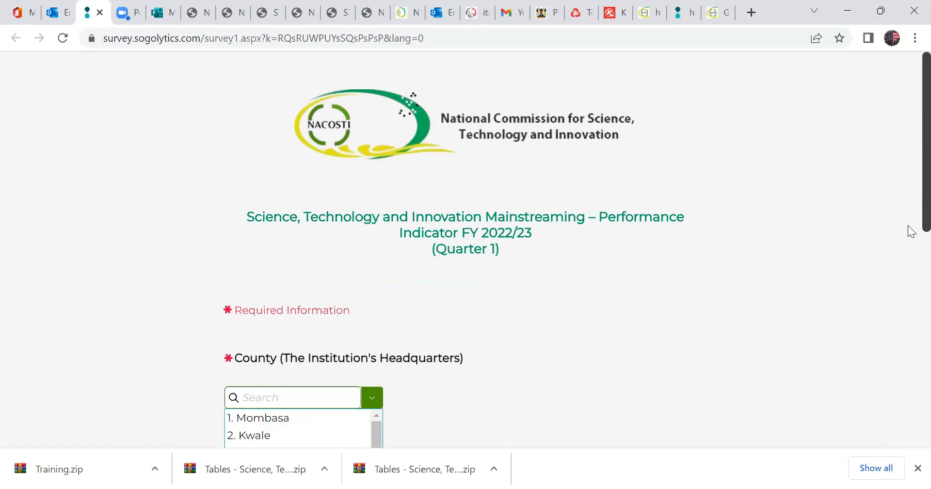
{"action": "scroll", "coordinate": [909, 383], "scroll_direction": "down", "scroll_amount": 9}
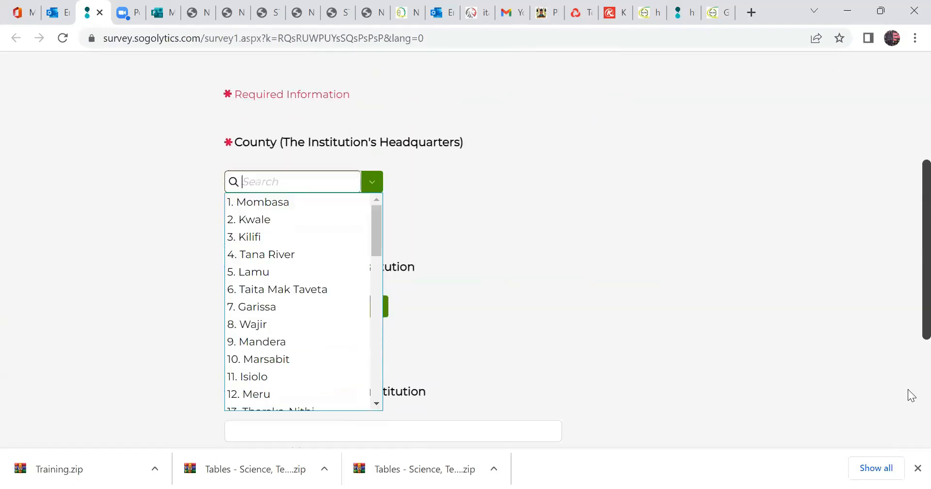
{"action": "scroll", "coordinate": [909, 316], "scroll_direction": "up", "scroll_amount": 1}
{"action": "left_click", "coordinate": [559, 296]}
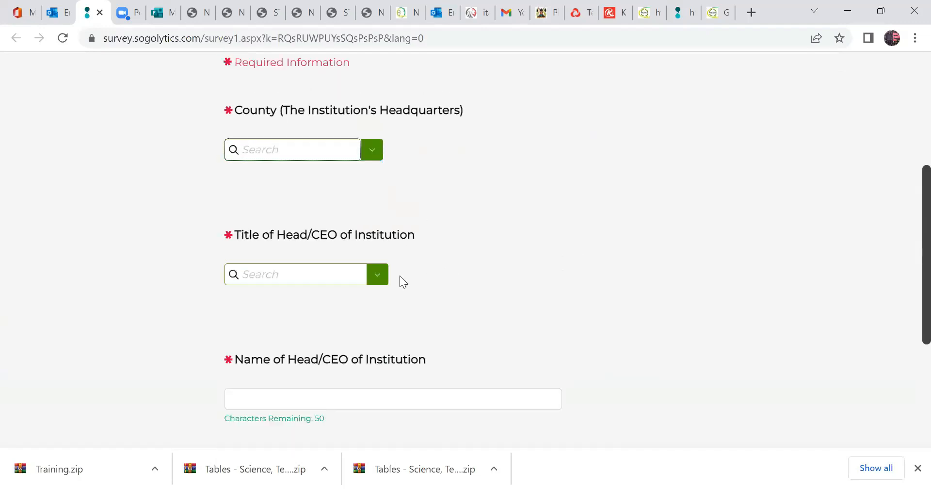
{"action": "left_click", "coordinate": [369, 277]}
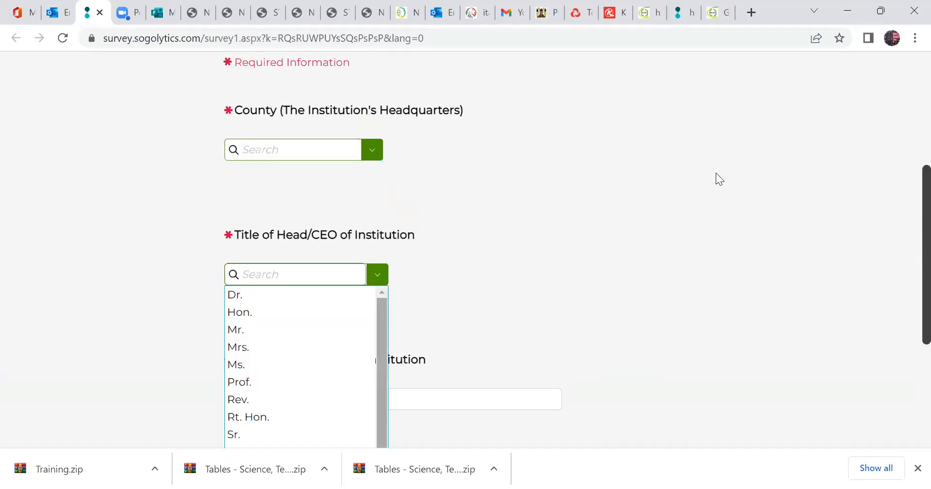
{"action": "left_click", "coordinate": [908, 266]}
{"action": "scroll", "coordinate": [908, 243], "scroll_direction": "up", "scroll_amount": 1}
{"action": "scroll", "coordinate": [909, 209], "scroll_direction": "up", "scroll_amount": 3}
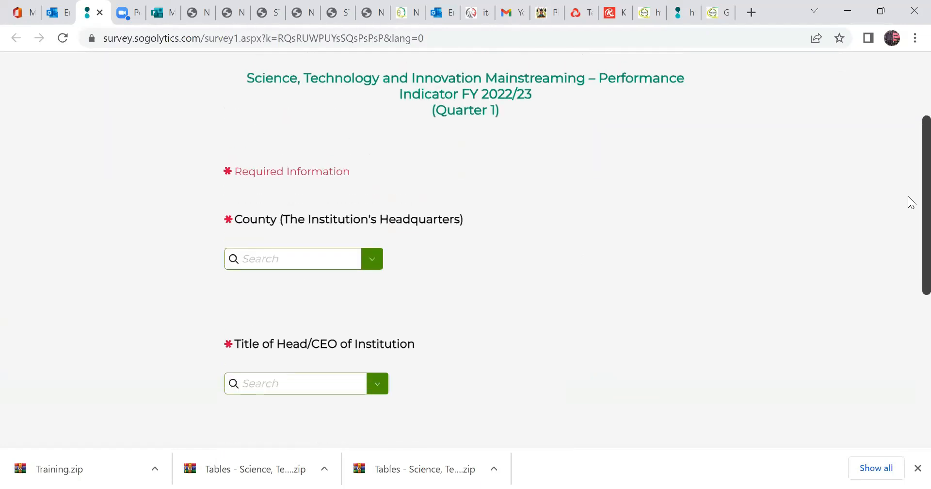
Set the county of the institution's headquarters to 47. Nairobi.
{"action": "left_click", "coordinate": [372, 285]}
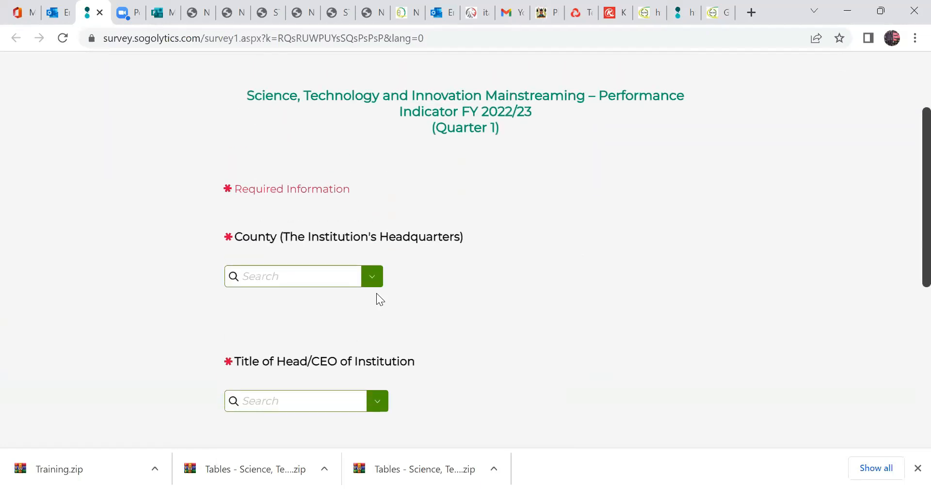
{"action": "left_click_drag", "start_coordinate": [373, 349], "coordinate": [376, 453]}
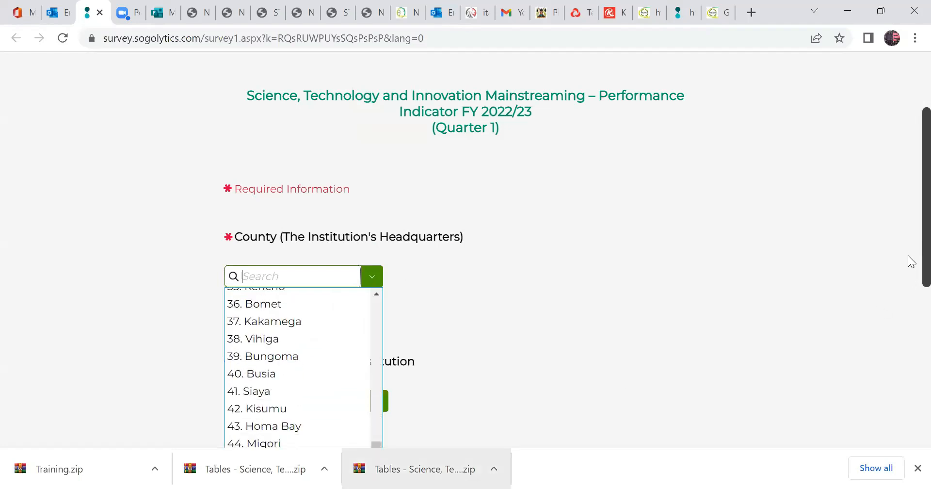
{"action": "scroll", "coordinate": [665, 275], "scroll_direction": "down", "scroll_amount": 2}
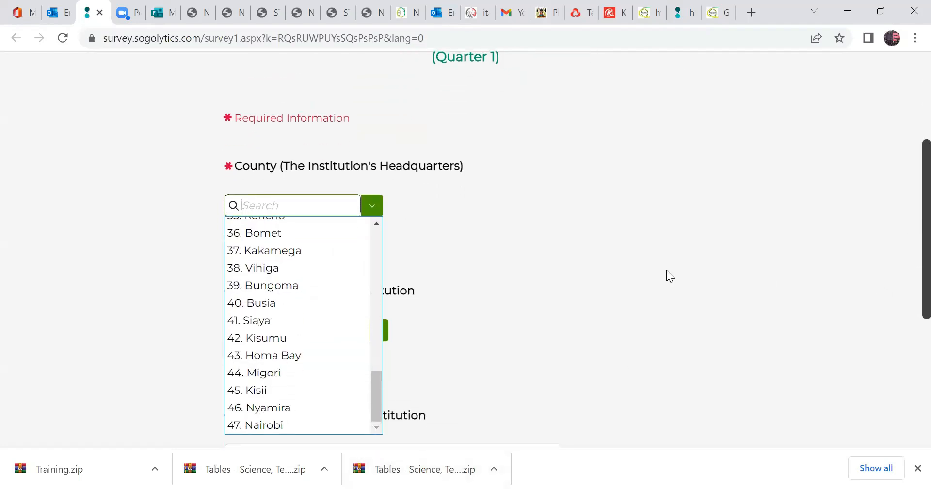
{"action": "left_click", "coordinate": [290, 403]}
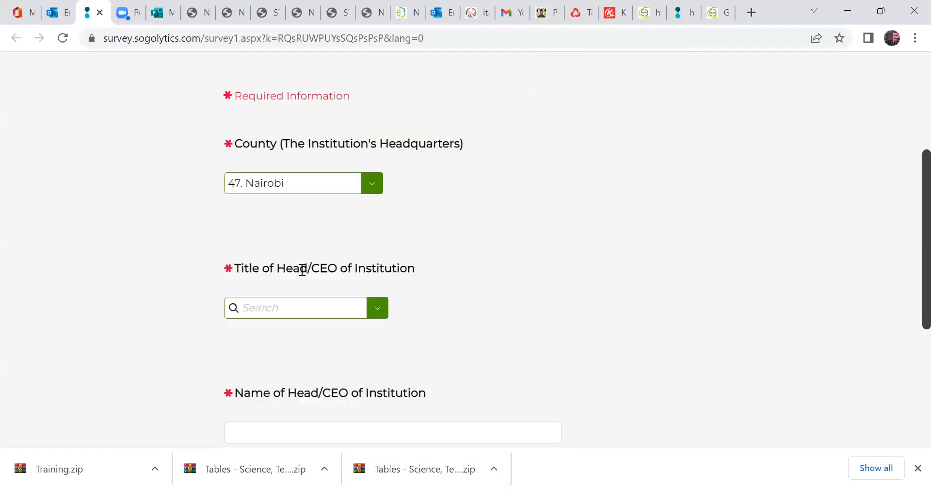
Look through the available titles for the Head/CEO of the institution and choose Prof.
{"action": "left_click", "coordinate": [378, 309]}
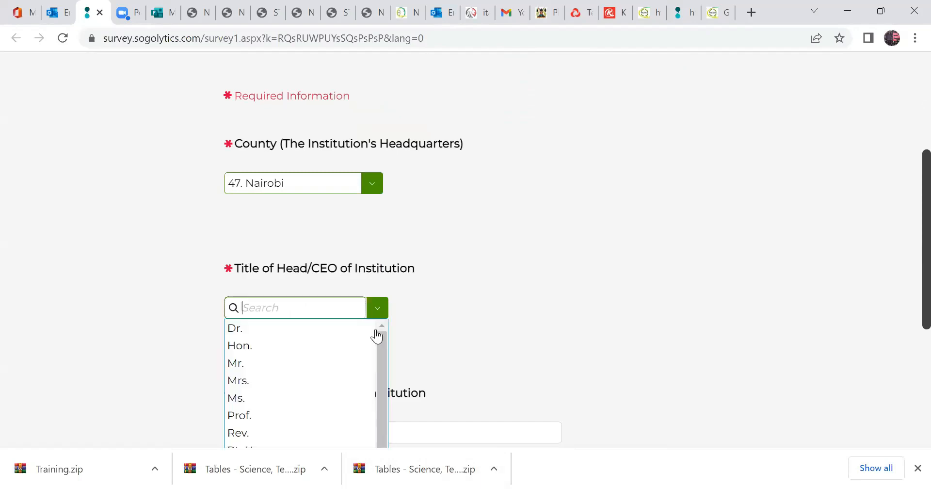
{"action": "scroll", "coordinate": [382, 388], "scroll_direction": "down", "scroll_amount": 2}
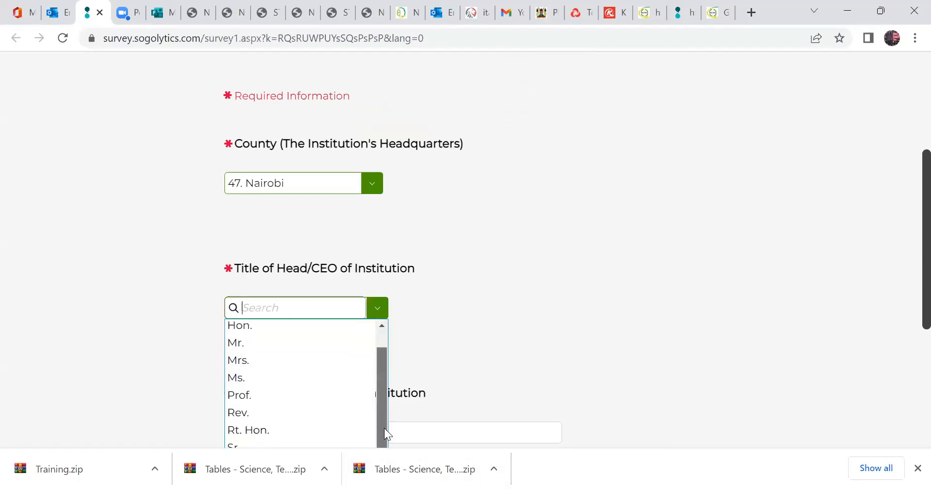
{"action": "scroll", "coordinate": [910, 306], "scroll_direction": "down", "scroll_amount": 3}
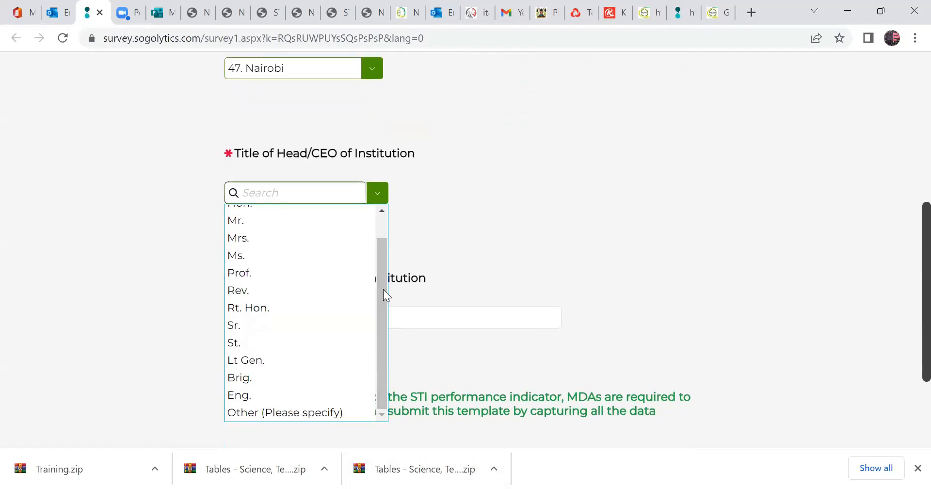
{"action": "left_click_drag", "start_coordinate": [387, 258], "coordinate": [389, 239]}
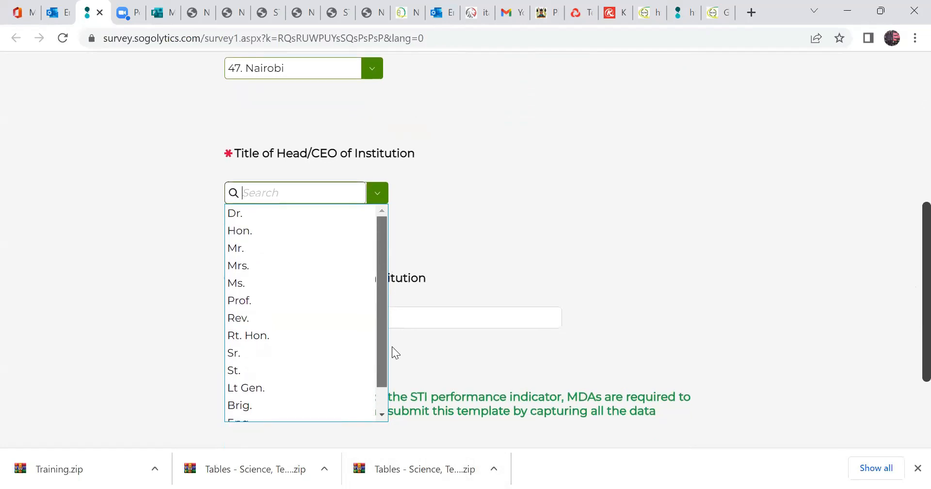
{"action": "scroll", "coordinate": [383, 359], "scroll_direction": "down", "scroll_amount": 2}
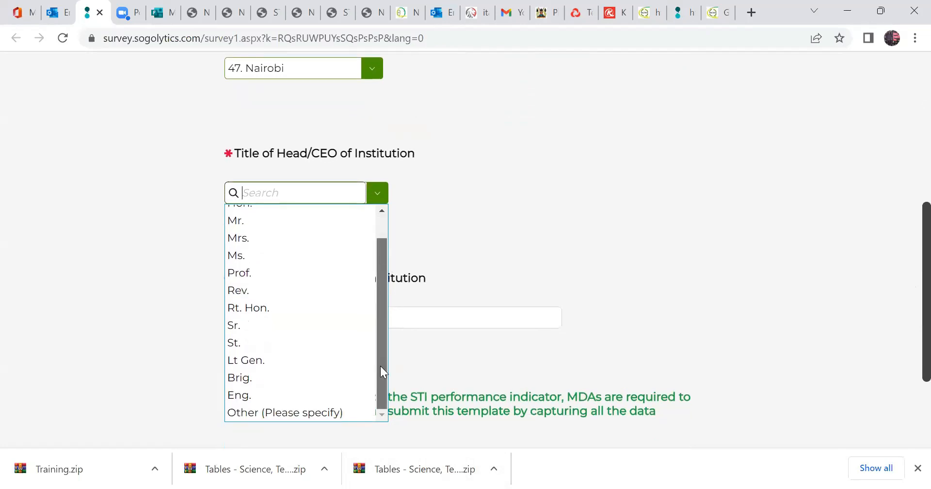
{"action": "left_click", "coordinate": [275, 273]}
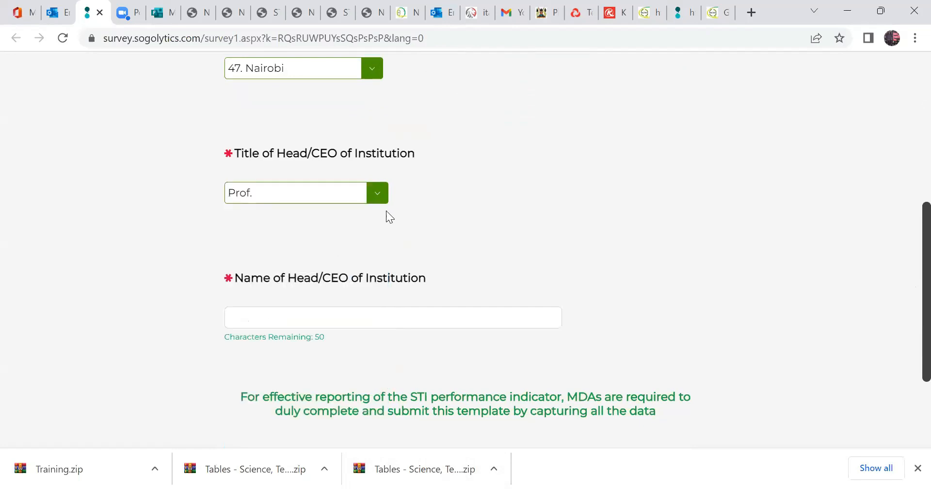
Enter the full name of the institution's Head/CEO without the title and continue to the following survey page.
{"action": "left_click", "coordinate": [268, 317]}
{"action": "type", "text": "Pro"}
{"action": "key", "text": "BackSpace"}
{"action": "key", "text": "BackSpace"}
{"action": "key", "text": "BackSpace"}
{"action": "type", "text": "Walter"}
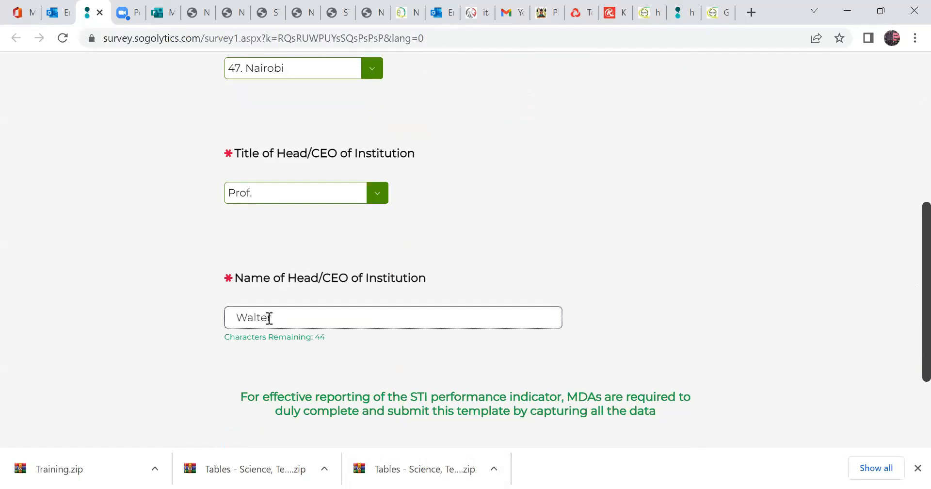
{"action": "type", "text": " Oyawa"}
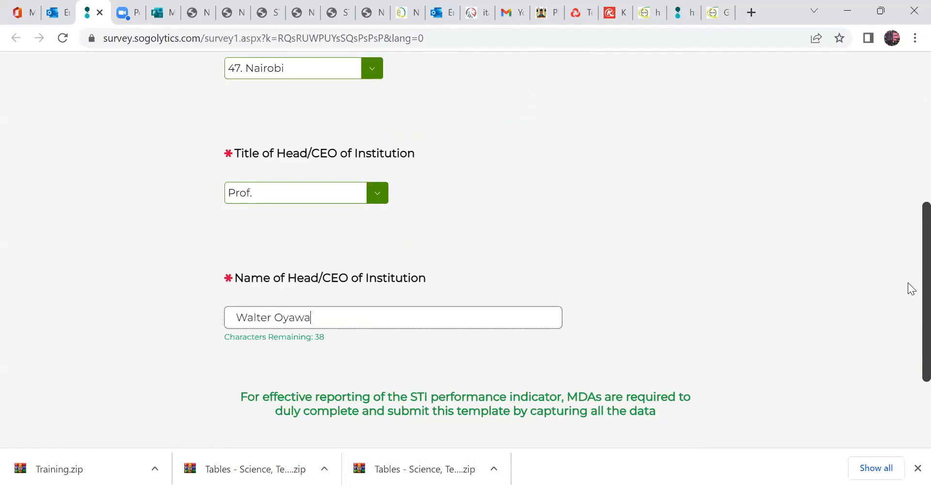
{"action": "scroll", "coordinate": [908, 334], "scroll_direction": "down", "scroll_amount": 2}
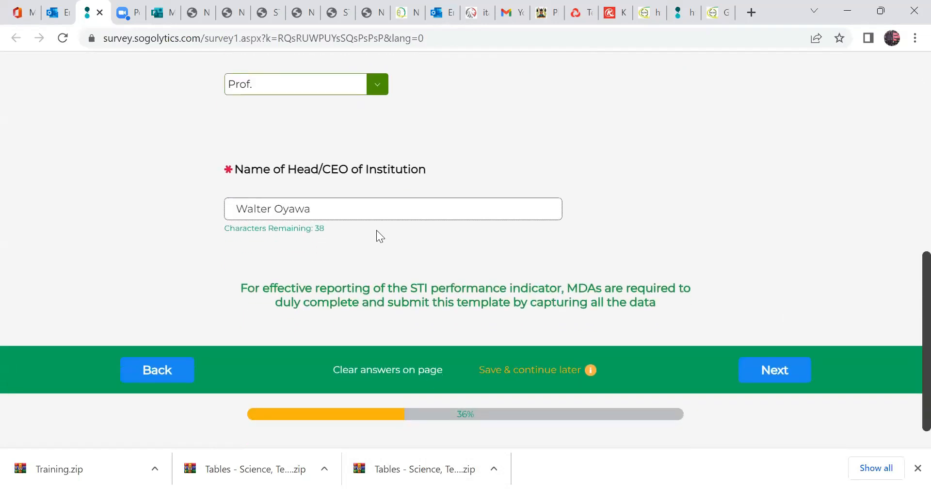
{"action": "left_click", "coordinate": [748, 375]}
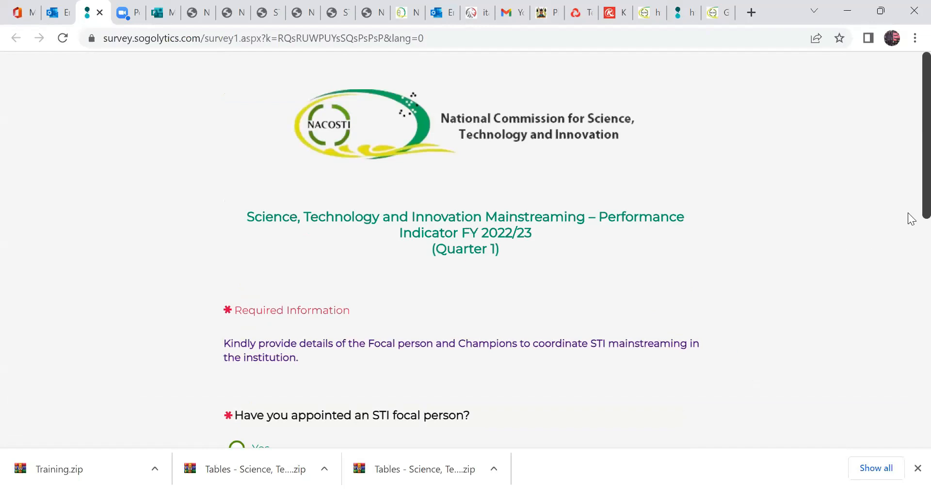
Answer Yes to having appointed an STI focal person and look over the required contact detail fields.
{"action": "scroll", "coordinate": [911, 225], "scroll_direction": "down", "scroll_amount": 4}
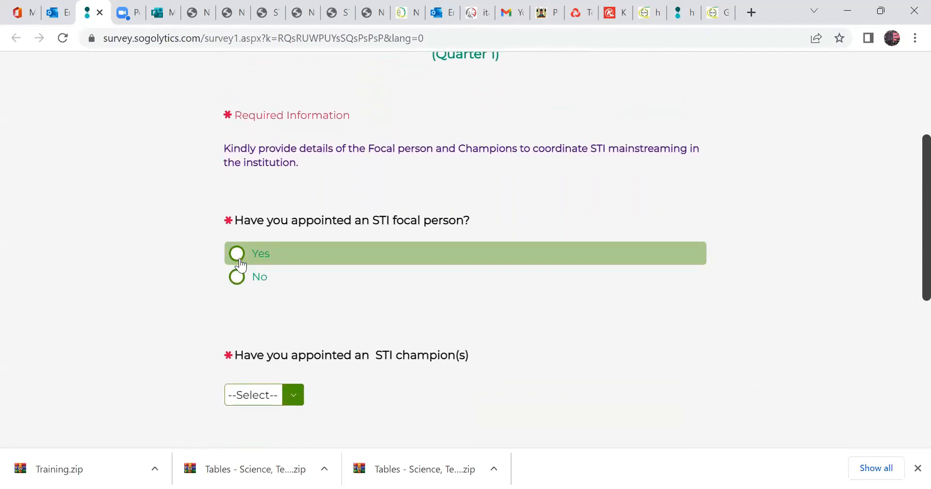
{"action": "left_click", "coordinate": [238, 255]}
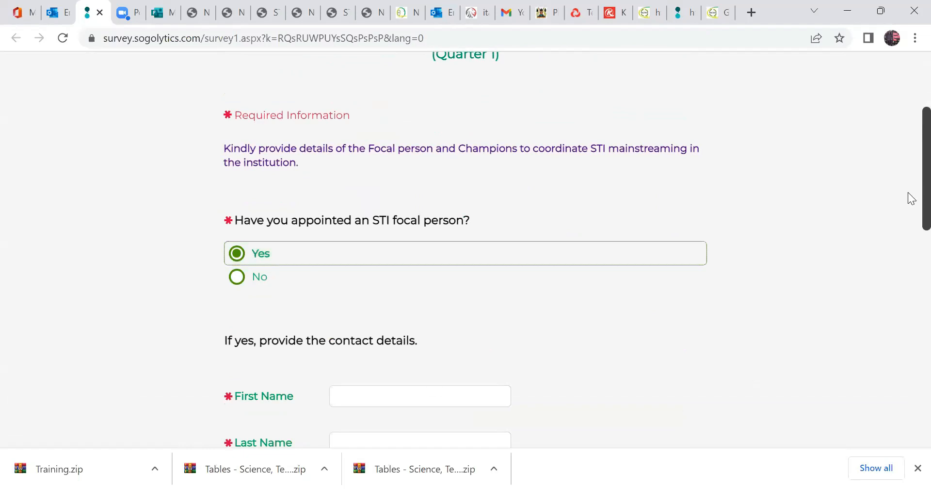
{"action": "scroll", "coordinate": [908, 199], "scroll_direction": "down", "scroll_amount": 3}
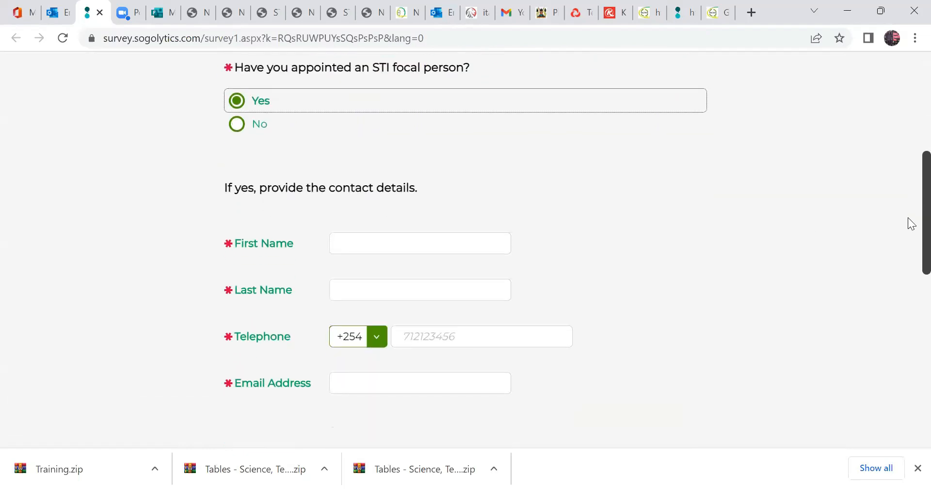
{"action": "scroll", "coordinate": [909, 180], "scroll_direction": "up", "scroll_amount": 3}
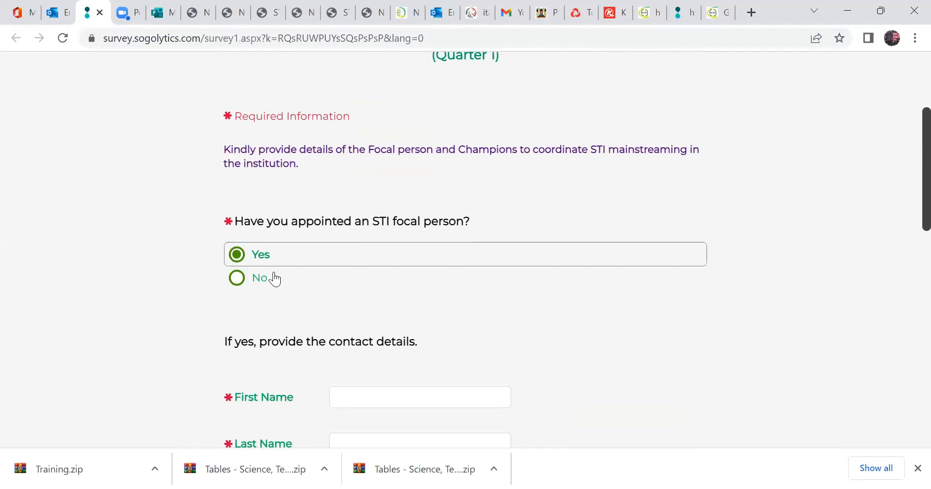
Try the No answer for the STI focal person, highlight its note on expediting the appointment, and return the answer to Yes.
{"action": "left_click", "coordinate": [334, 285]}
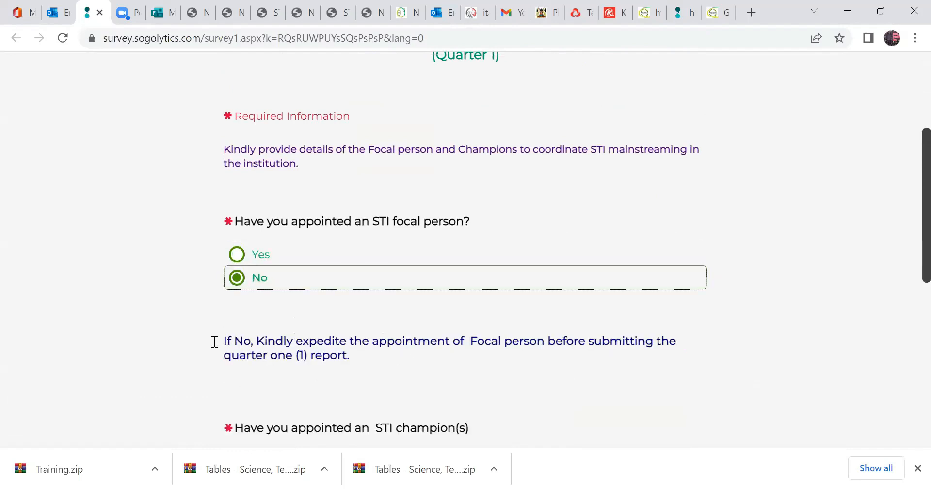
{"action": "triple_click", "coordinate": [376, 362]}
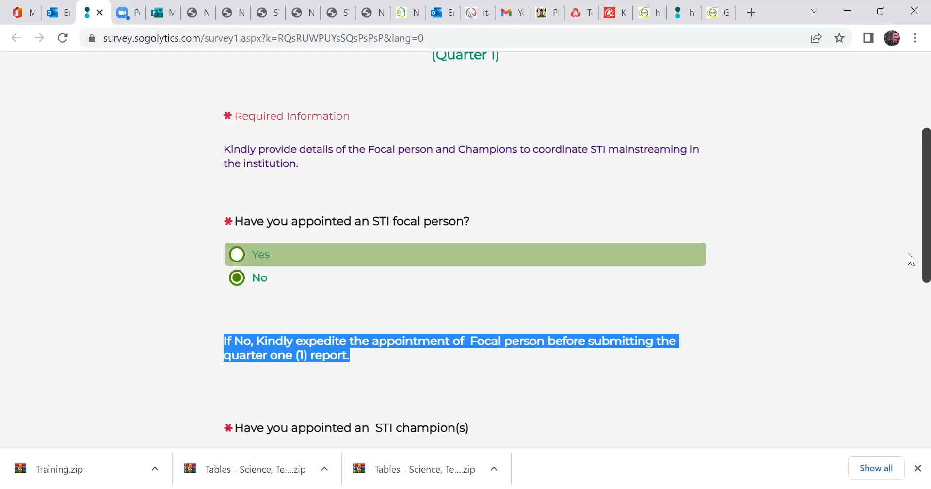
{"action": "left_click_drag", "start_coordinate": [908, 207], "coordinate": [908, 219]}
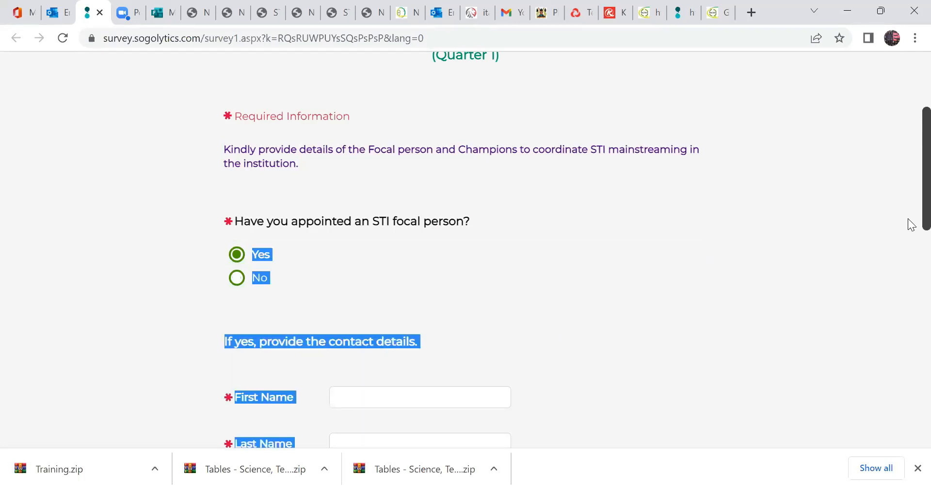
{"action": "left_click", "coordinate": [909, 207]}
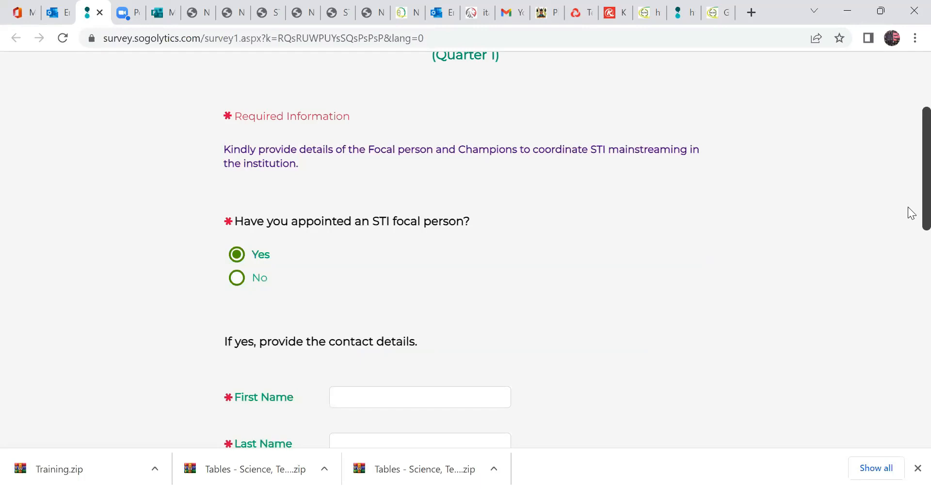
Enter the STI focal person's first name and last name in the contact details.
{"action": "scroll", "coordinate": [908, 257], "scroll_direction": "down", "scroll_amount": 5}
{"action": "scroll", "coordinate": [494, 220], "scroll_direction": "up", "scroll_amount": 1}
{"action": "left_click", "coordinate": [433, 203]}
{"action": "left_click", "coordinate": [435, 242]}
{"action": "type", "text": "amau"}
Fill in the STI focal person's telephone number and email address.
{"action": "left_click", "coordinate": [420, 295]}
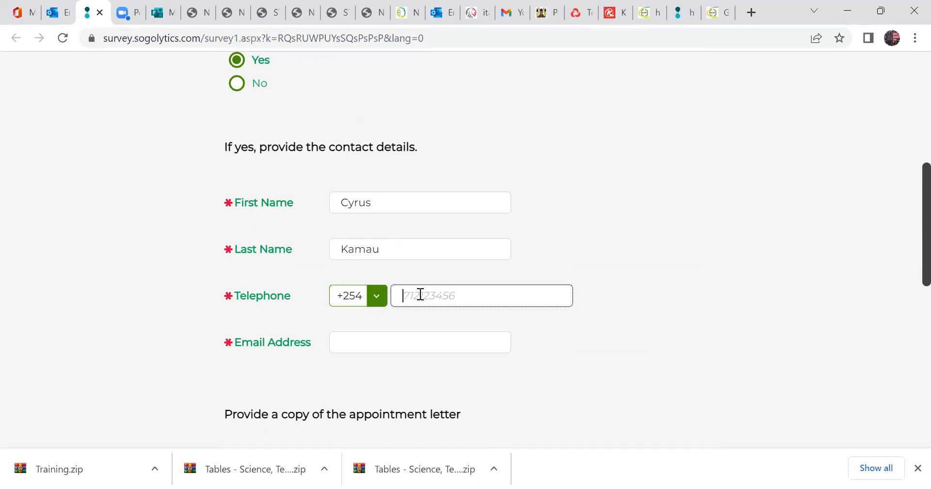
{"action": "type", "text": "722123456"}
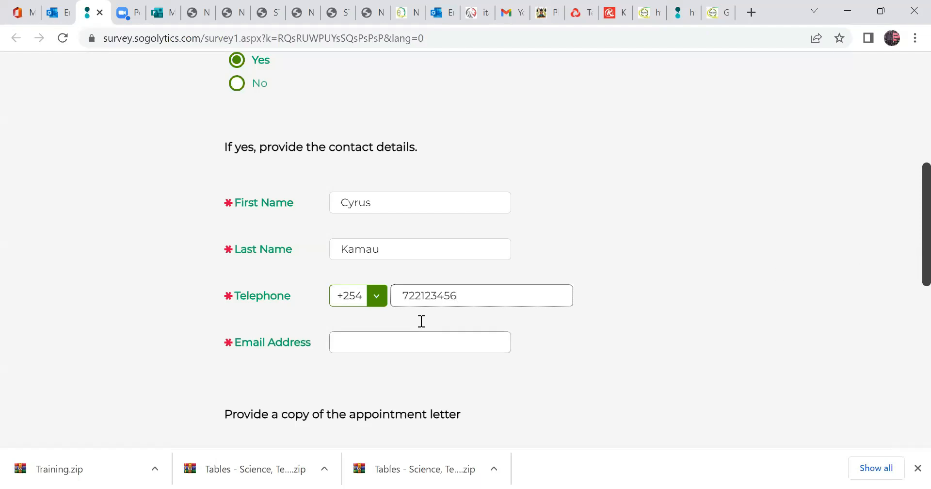
{"action": "left_click", "coordinate": [356, 347]}
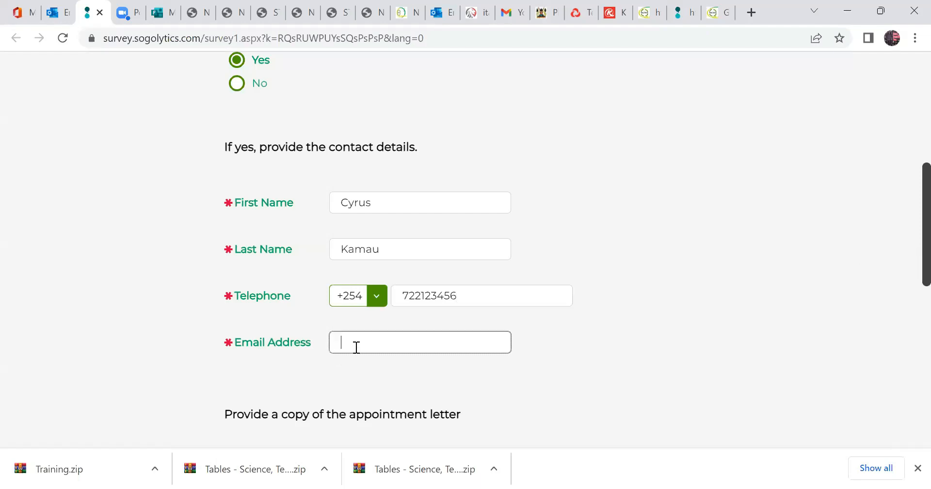
{"action": "left_click", "coordinate": [795, 219]}
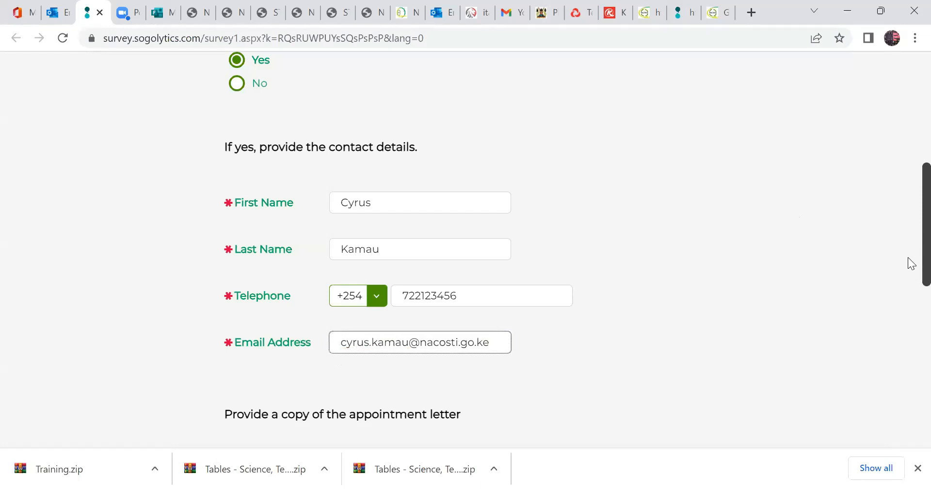
Show the downloaded Training.zip in its folder to locate the evidence files for the appointment letter.
{"action": "scroll", "coordinate": [759, 257], "scroll_direction": "down", "scroll_amount": 3}
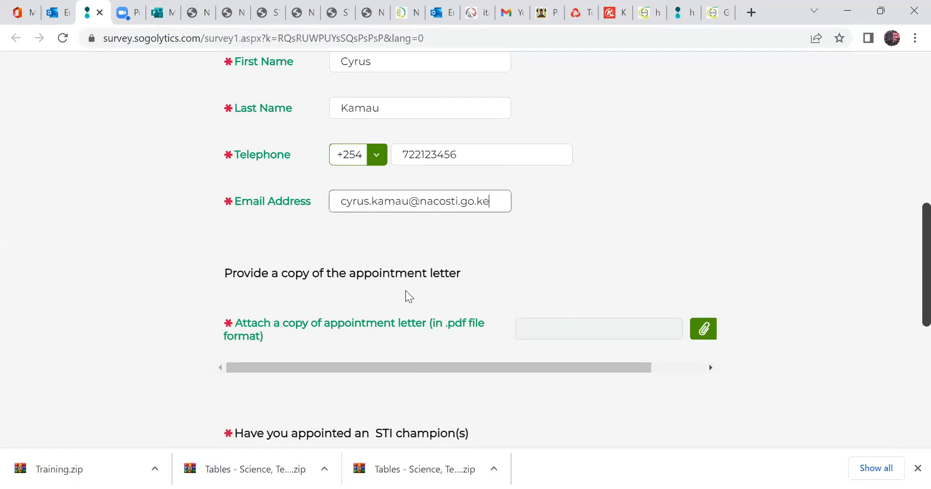
{"action": "left_click", "coordinate": [87, 460]}
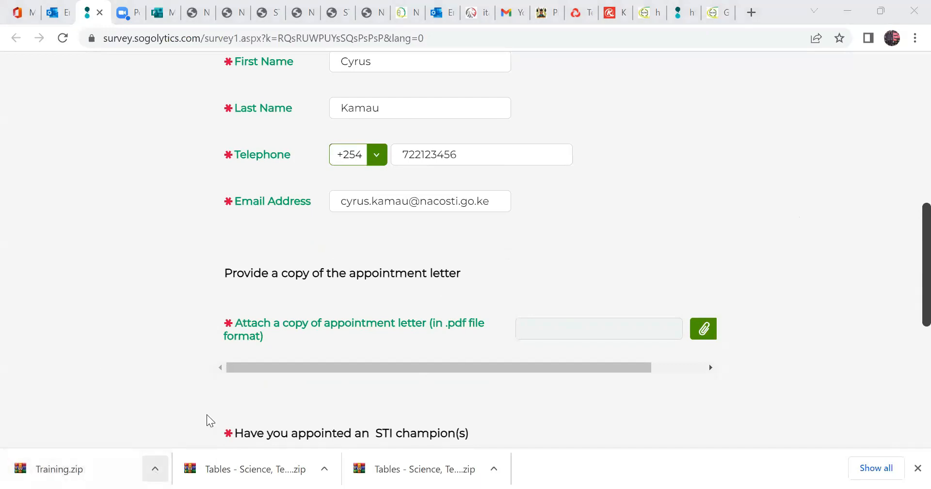
{"action": "left_click", "coordinate": [154, 469]}
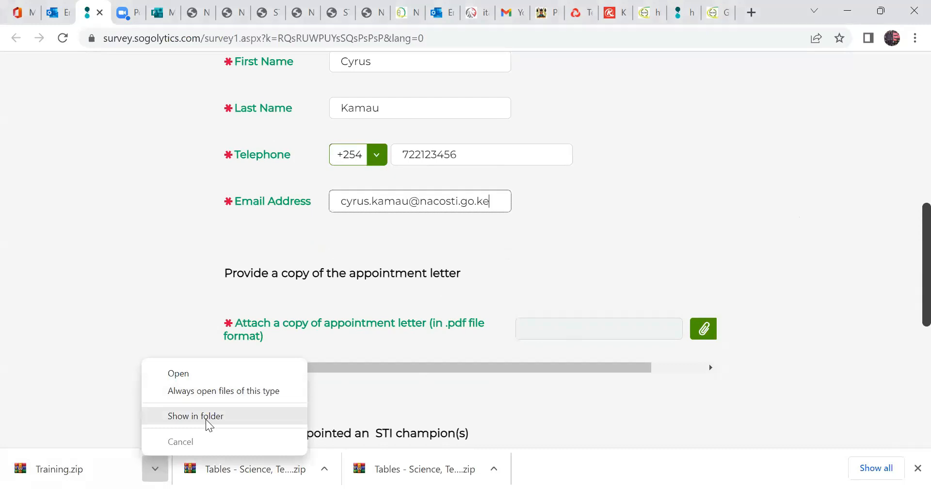
{"action": "left_click", "coordinate": [207, 421]}
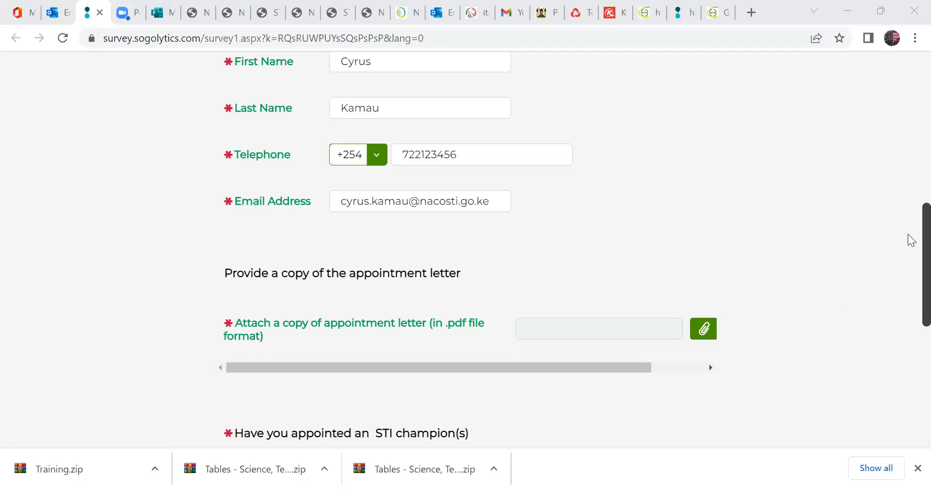
Attach the file Appointment letter for Focal Person from the Evidences folder inside Training on the Desktop as the appointment letter.
{"action": "scroll", "coordinate": [912, 240], "scroll_direction": "down", "scroll_amount": 1}
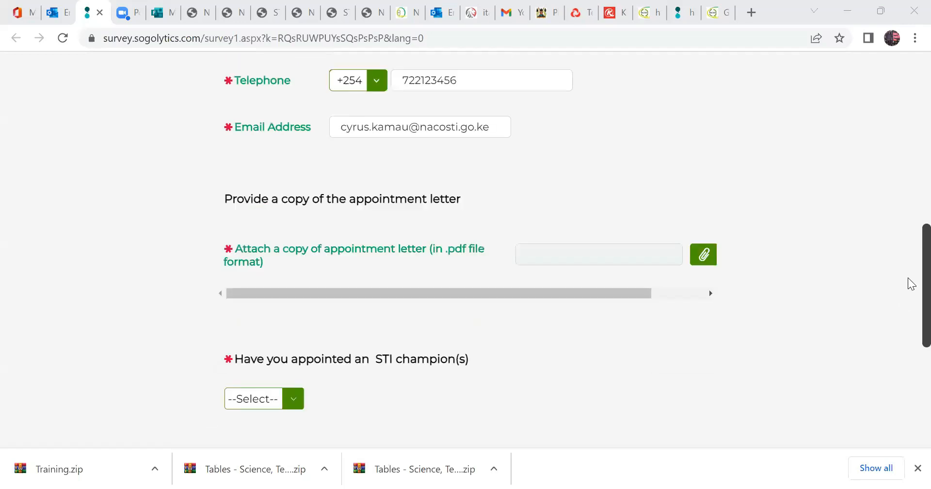
{"action": "scroll", "coordinate": [881, 289], "scroll_direction": "down", "scroll_amount": 1}
{"action": "left_click", "coordinate": [712, 227]}
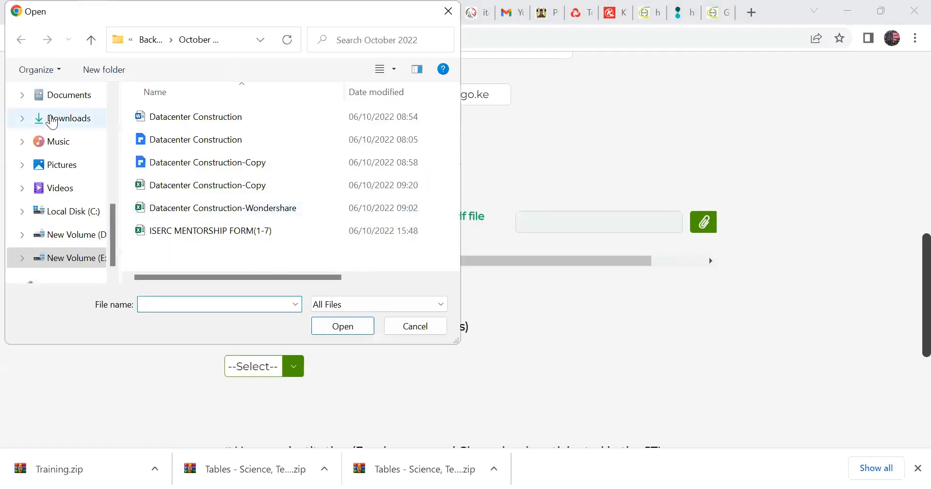
{"action": "scroll", "coordinate": [115, 223], "scroll_direction": "up", "scroll_amount": 3}
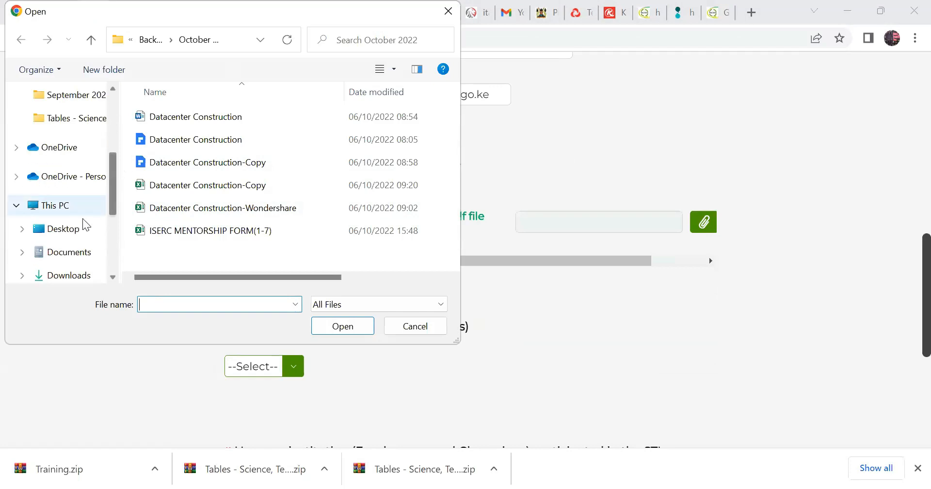
{"action": "left_click", "coordinate": [77, 228]}
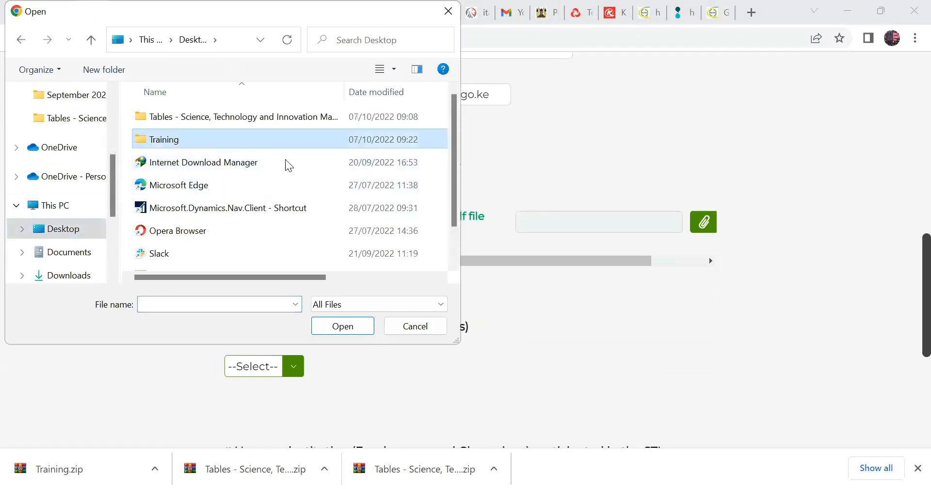
{"action": "double_click", "coordinate": [283, 143]}
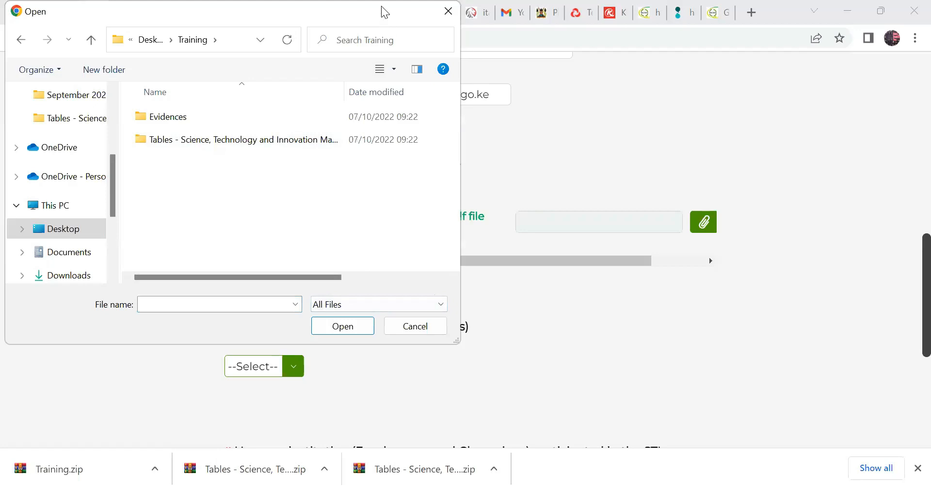
{"action": "double_click", "coordinate": [202, 203]}
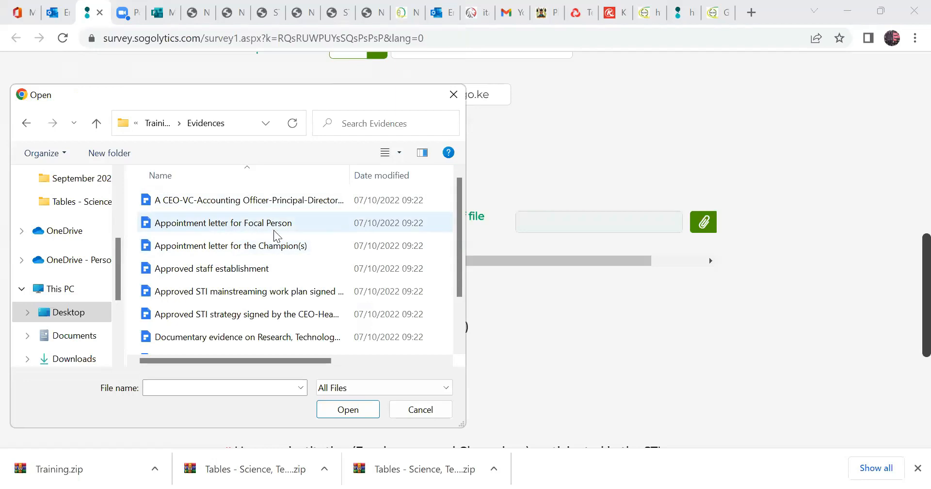
{"action": "left_click", "coordinate": [347, 409]}
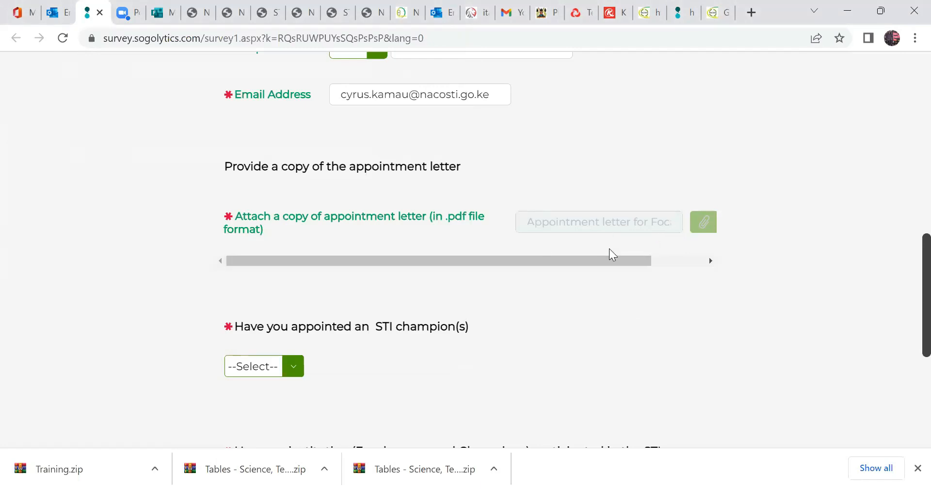
Look across the appointment letter attachment row and try to remove the attached file.
{"action": "scroll", "coordinate": [626, 291], "scroll_direction": "right", "scroll_amount": 3}
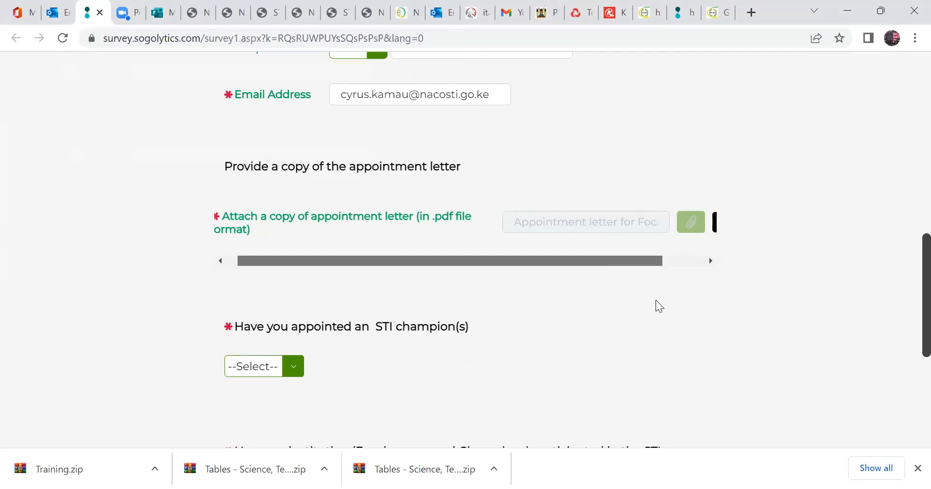
{"action": "scroll", "coordinate": [588, 293], "scroll_direction": "left", "scroll_amount": 3}
{"action": "scroll", "coordinate": [577, 265], "scroll_direction": "right", "scroll_amount": 3}
{"action": "scroll", "coordinate": [708, 307], "scroll_direction": "left", "scroll_amount": 3}
{"action": "scroll", "coordinate": [708, 307], "scroll_direction": "right", "scroll_amount": 3}
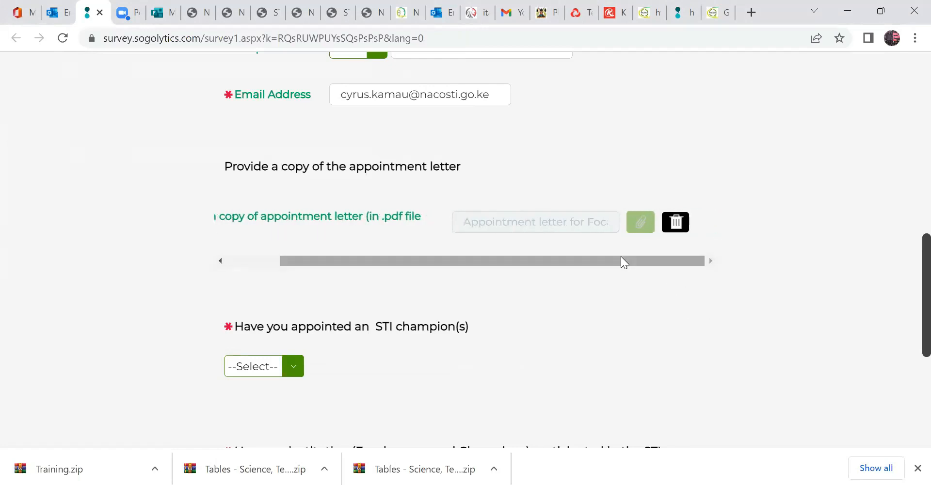
{"action": "left_click_drag", "start_coordinate": [624, 262], "coordinate": [435, 262]}
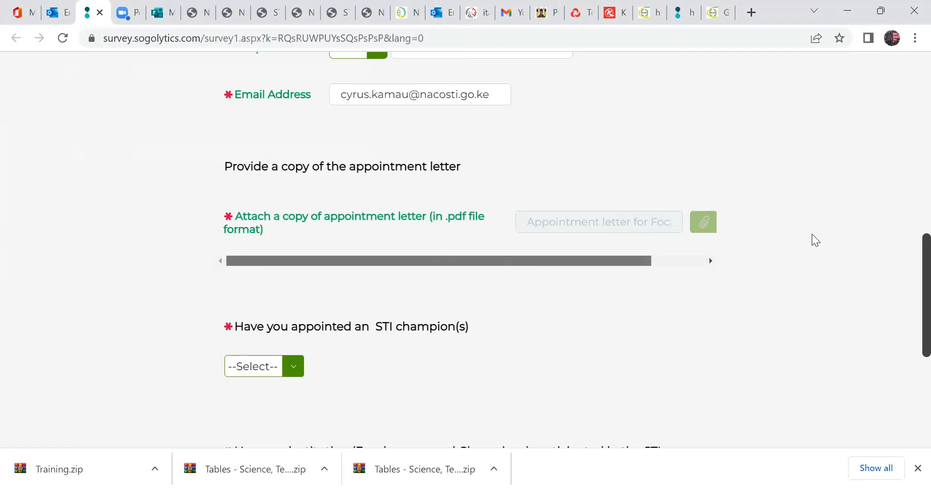
{"action": "scroll", "coordinate": [685, 234], "scroll_direction": "right", "scroll_amount": 3}
{"action": "left_click", "coordinate": [681, 232]}
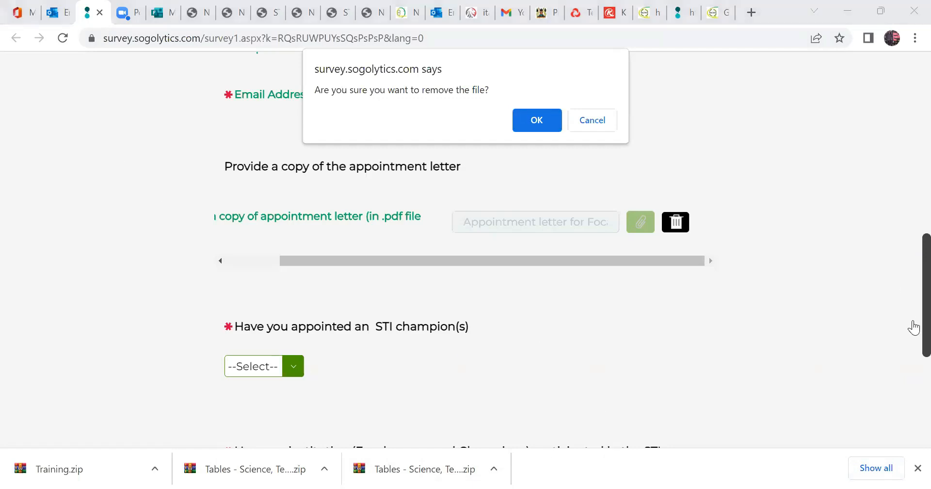
{"action": "left_click", "coordinate": [679, 459]}
{"action": "left_click", "coordinate": [913, 316]}
Reload the survey from its web address and start it as a new survey response.
{"action": "left_click", "coordinate": [466, 38]}
{"action": "key", "text": "Return"}
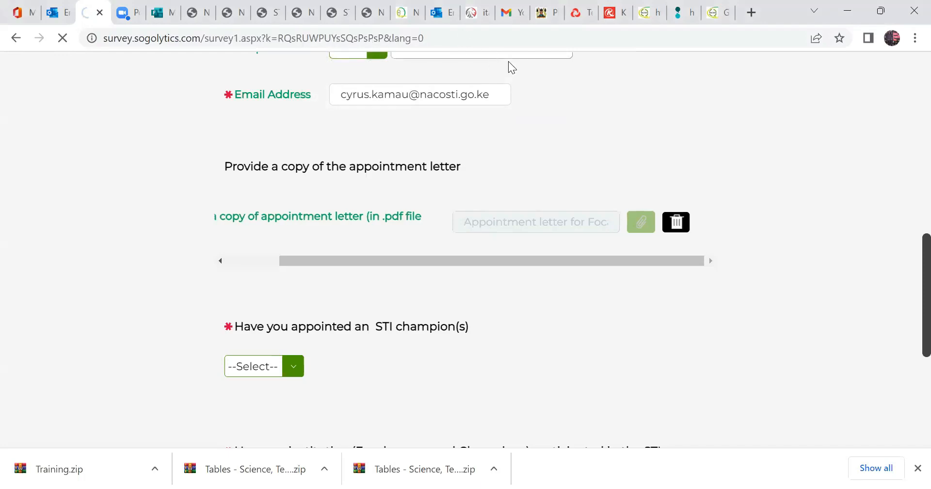
{"action": "left_click", "coordinate": [582, 38]}
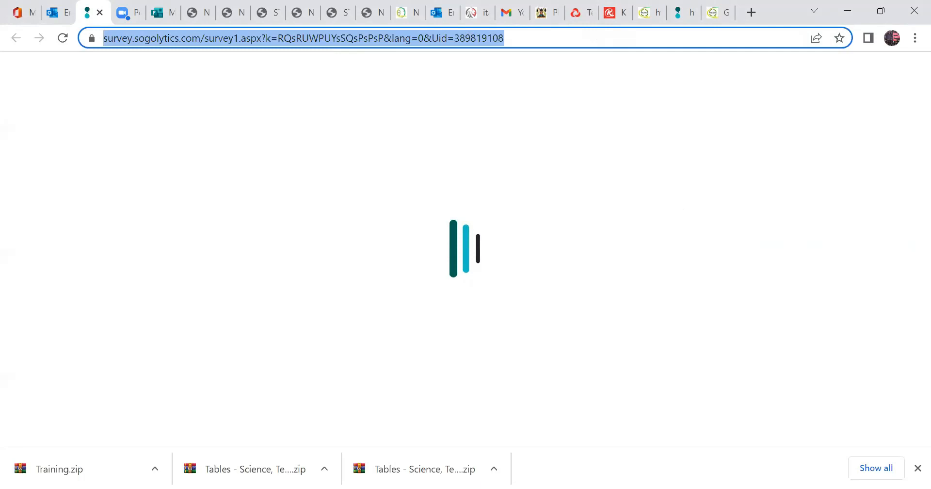
{"action": "left_click", "coordinate": [699, 156]}
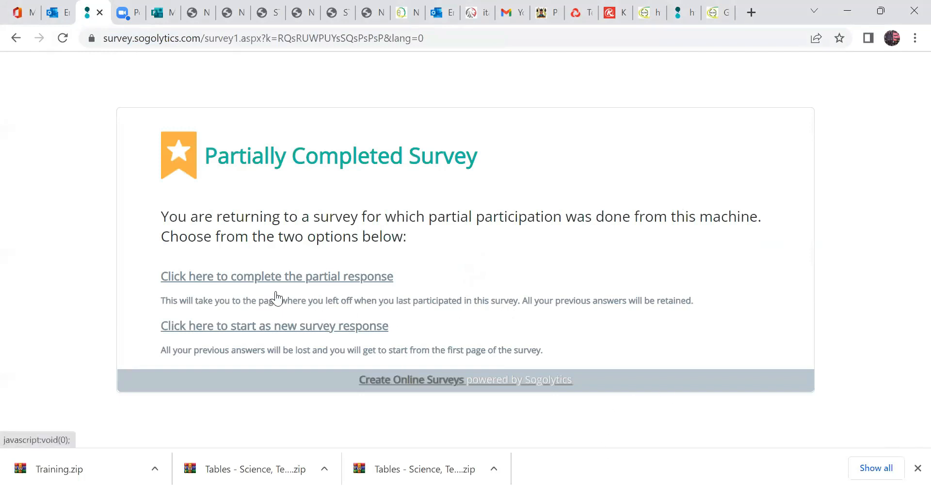
{"action": "left_click", "coordinate": [283, 332]}
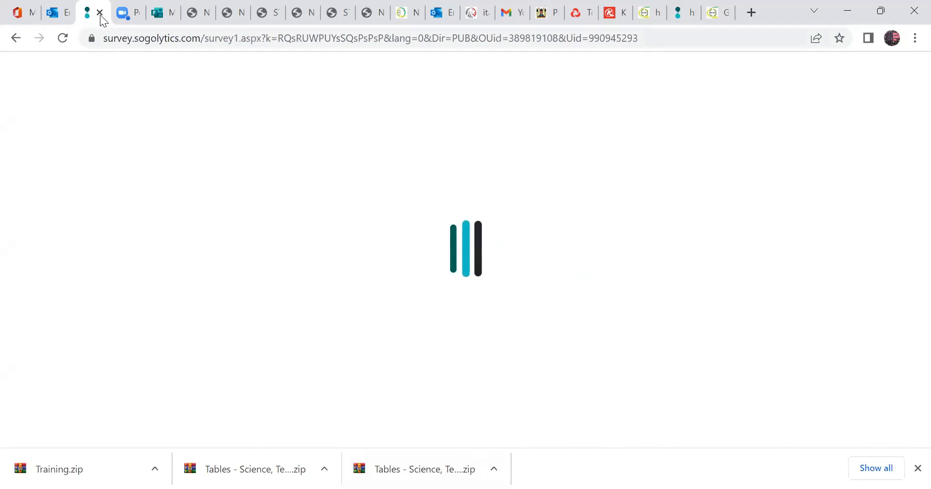
Complete the CAPTCHA on the survey's introduction page and continue to Part 1, Institutional Details.
{"action": "left_click", "coordinate": [123, 15]}
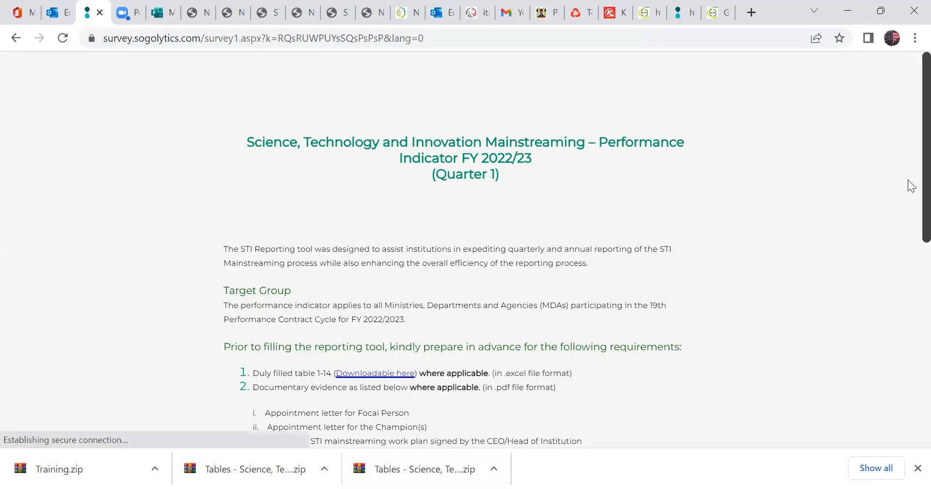
{"action": "scroll", "coordinate": [308, 248], "scroll_direction": "down", "scroll_amount": 10}
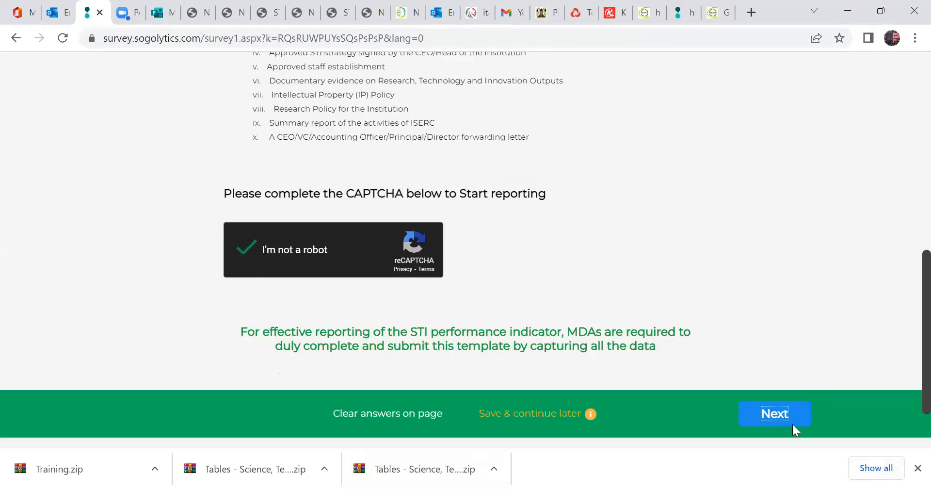
{"action": "left_click", "coordinate": [791, 426]}
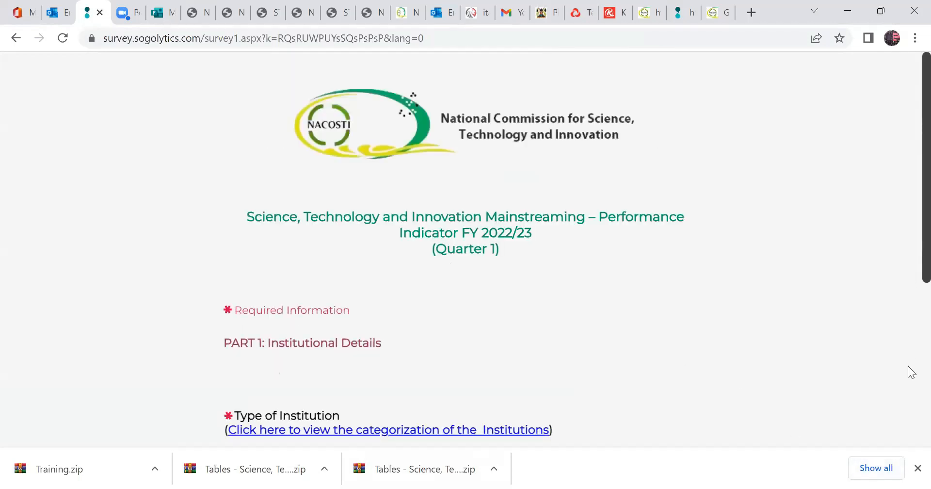
Choose State Corporations/Semi-Autonomous Government Agencies as the type of institution and continue to the following survey page.
{"action": "scroll", "coordinate": [909, 373], "scroll_direction": "down", "scroll_amount": 5}
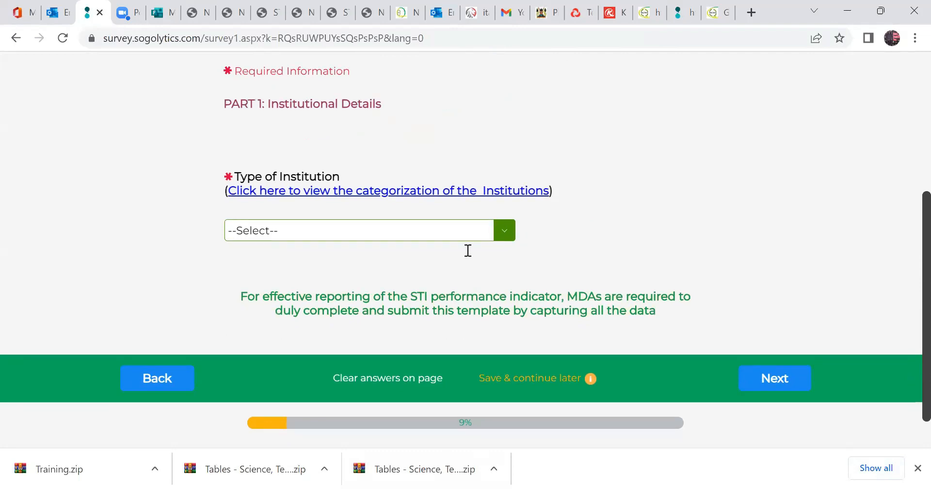
{"action": "left_click", "coordinate": [468, 250]}
{"action": "left_click", "coordinate": [916, 213]}
{"action": "left_click_drag", "start_coordinate": [916, 213], "coordinate": [916, 346]}
{"action": "left_click", "coordinate": [917, 270]}
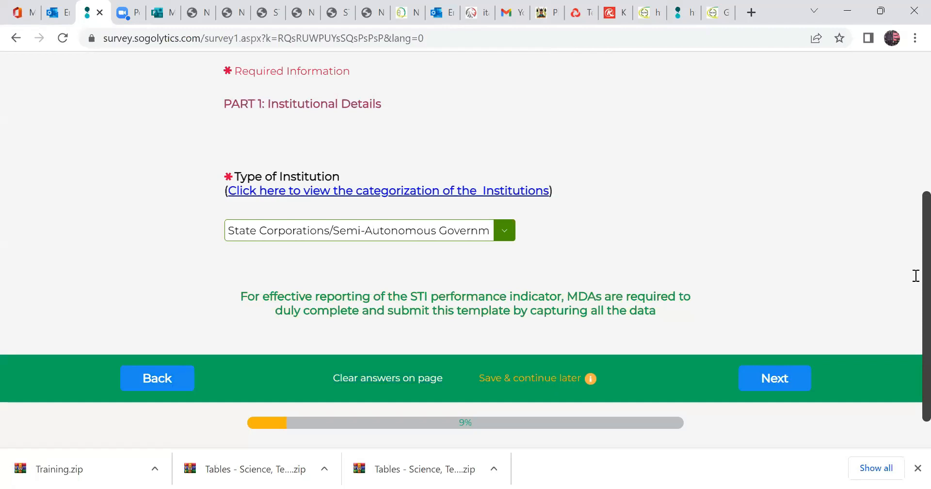
{"action": "scroll", "coordinate": [916, 393], "scroll_direction": "down", "scroll_amount": 1}
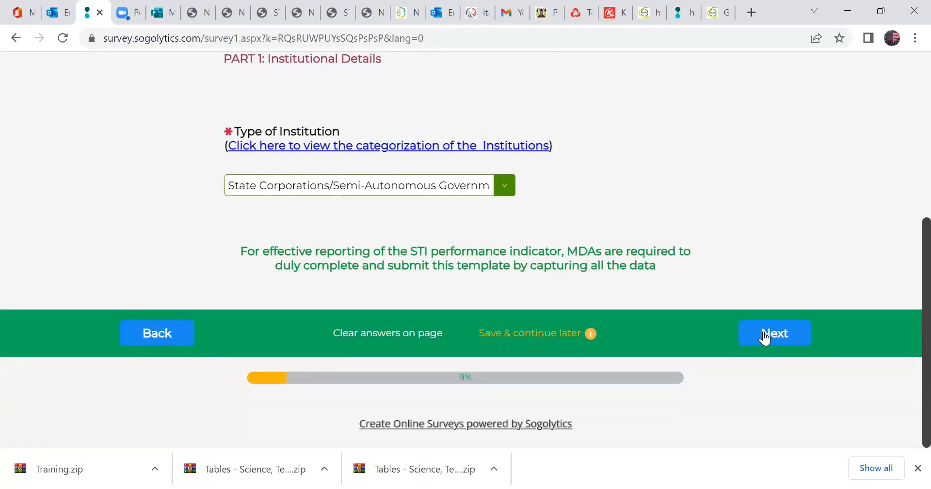
{"action": "left_click", "coordinate": [765, 334]}
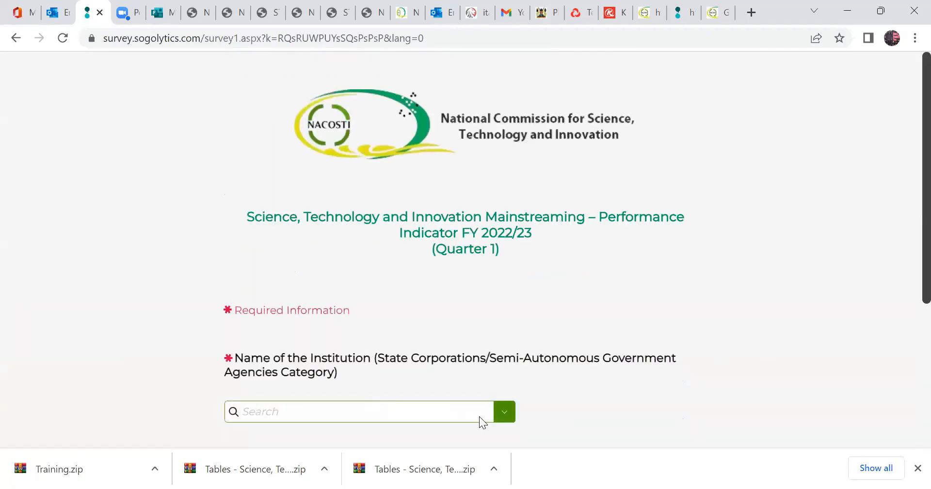
Choose Nzoia Sugar Company as the name of the institution and continue to the following survey page.
{"action": "left_click", "coordinate": [500, 410]}
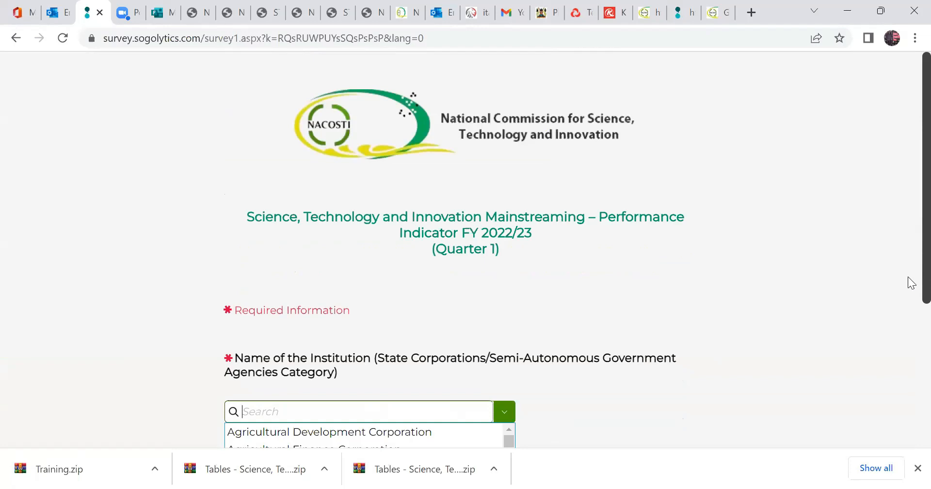
{"action": "scroll", "coordinate": [908, 340], "scroll_direction": "down", "scroll_amount": 5}
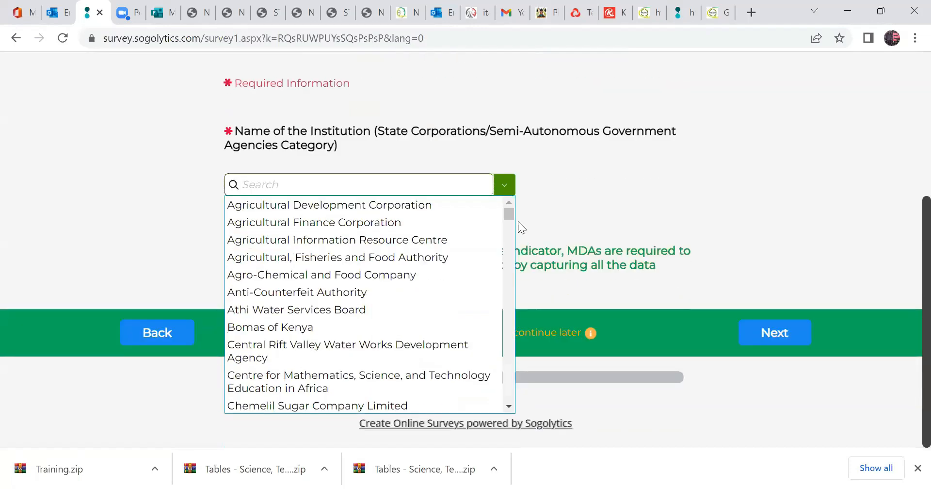
{"action": "left_click_drag", "start_coordinate": [505, 214], "coordinate": [534, 316]}
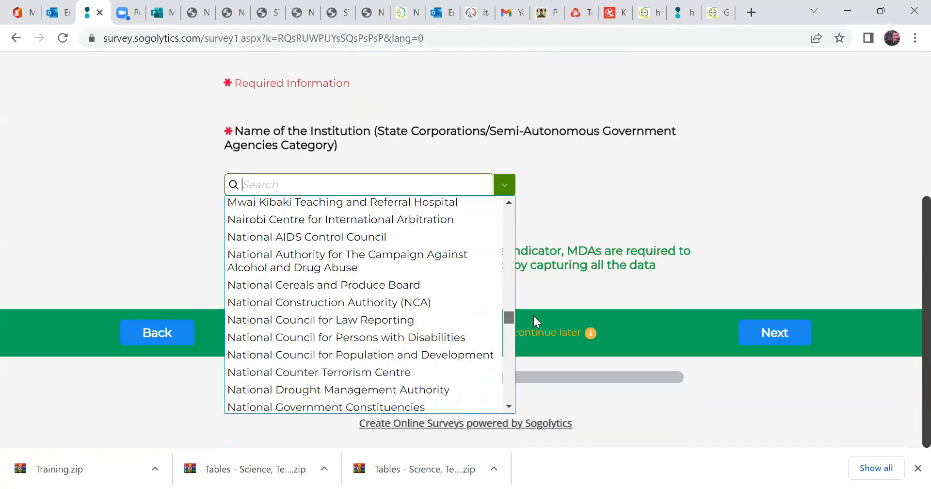
{"action": "left_click_drag", "start_coordinate": [533, 318], "coordinate": [541, 344]}
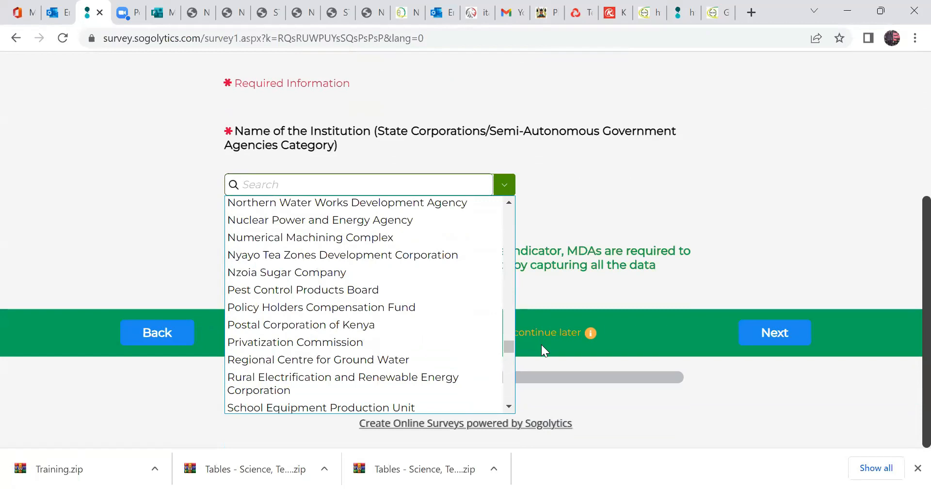
{"action": "left_click", "coordinate": [301, 189]}
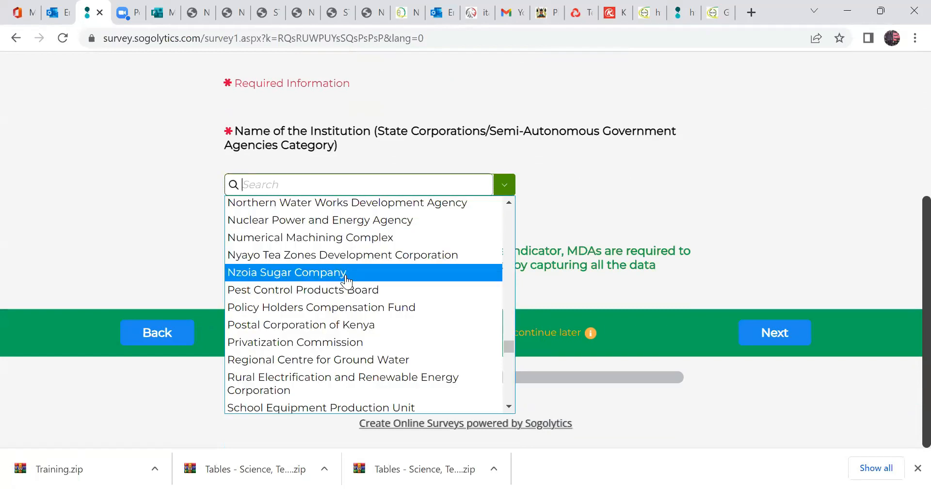
{"action": "key", "text": "Return"}
{"action": "scroll", "coordinate": [907, 272], "scroll_direction": "up", "scroll_amount": 1}
{"action": "scroll", "coordinate": [902, 301], "scroll_direction": "down", "scroll_amount": 1}
{"action": "scroll", "coordinate": [897, 321], "scroll_direction": "down", "scroll_amount": 1}
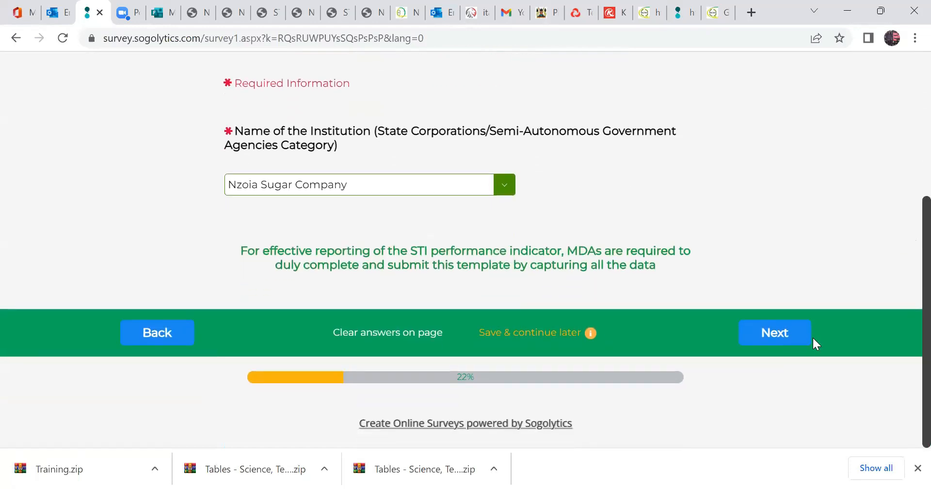
{"action": "left_click", "coordinate": [798, 340]}
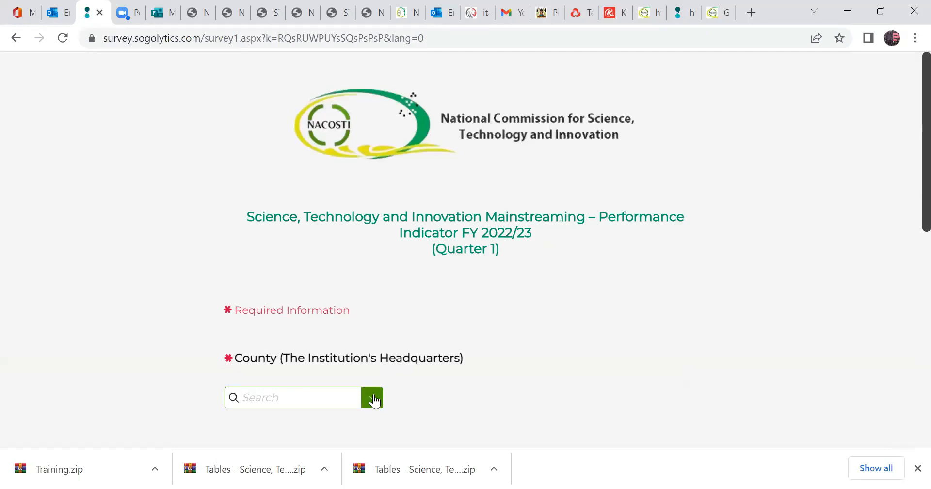
Set the county of the institution's headquarters to 37. Kakamega.
{"action": "left_click", "coordinate": [358, 397]}
{"action": "scroll", "coordinate": [910, 237], "scroll_direction": "down", "scroll_amount": 1}
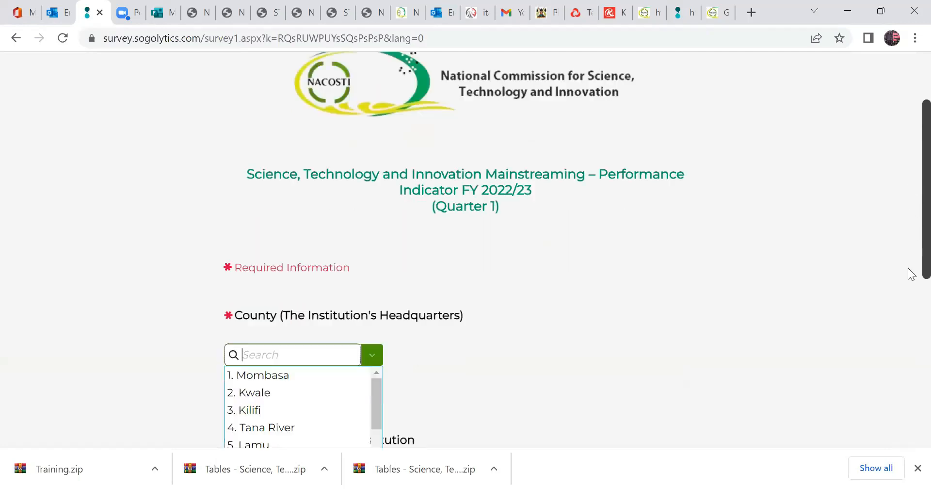
{"action": "scroll", "coordinate": [909, 291], "scroll_direction": "down", "scroll_amount": 5}
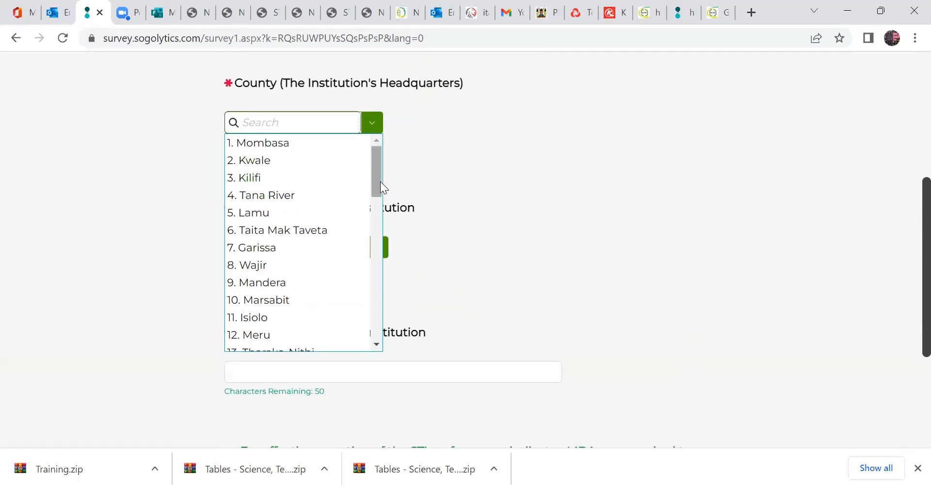
{"action": "scroll", "coordinate": [381, 182], "scroll_direction": "down", "scroll_amount": 10}
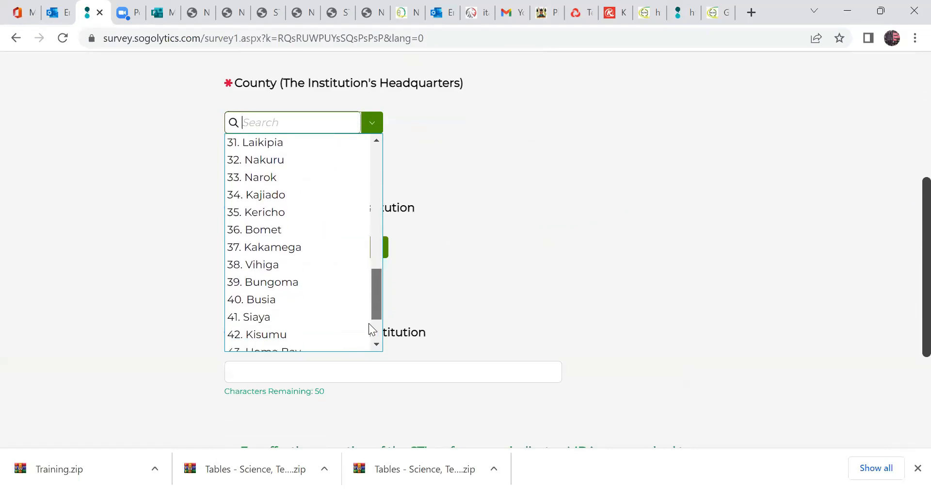
{"action": "scroll", "coordinate": [371, 329], "scroll_direction": "down", "scroll_amount": 2}
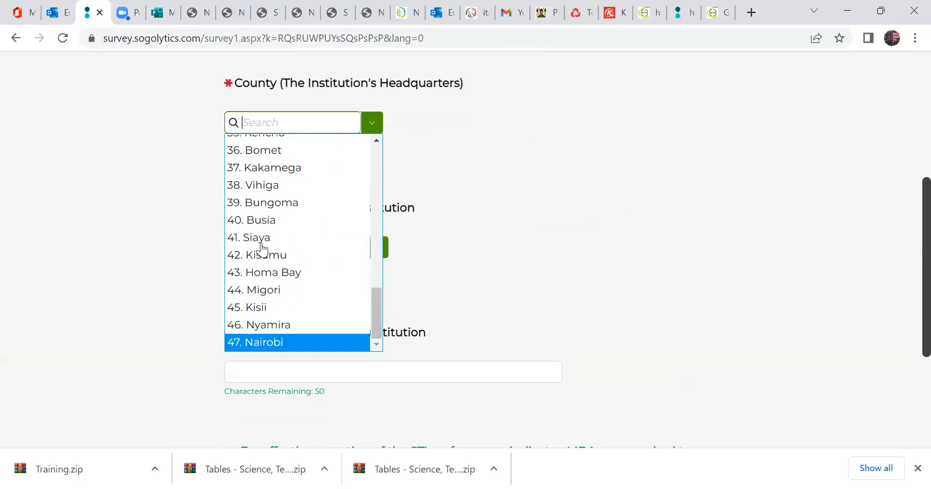
{"action": "left_click", "coordinate": [290, 168]}
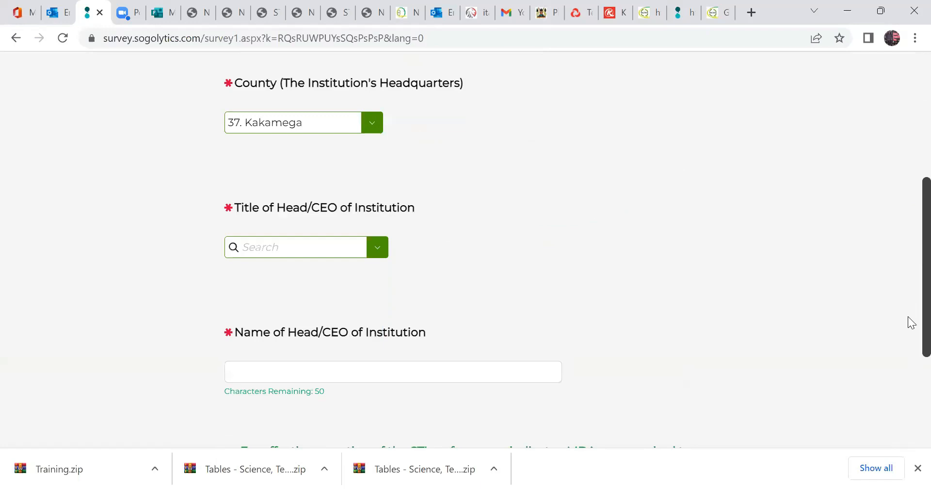
Set the title of the Head/CEO of the institution to Hon.
{"action": "scroll", "coordinate": [910, 310], "scroll_direction": "up", "scroll_amount": 2}
{"action": "scroll", "coordinate": [908, 283], "scroll_direction": "up", "scroll_amount": 1}
{"action": "scroll", "coordinate": [908, 287], "scroll_direction": "down", "scroll_amount": 1}
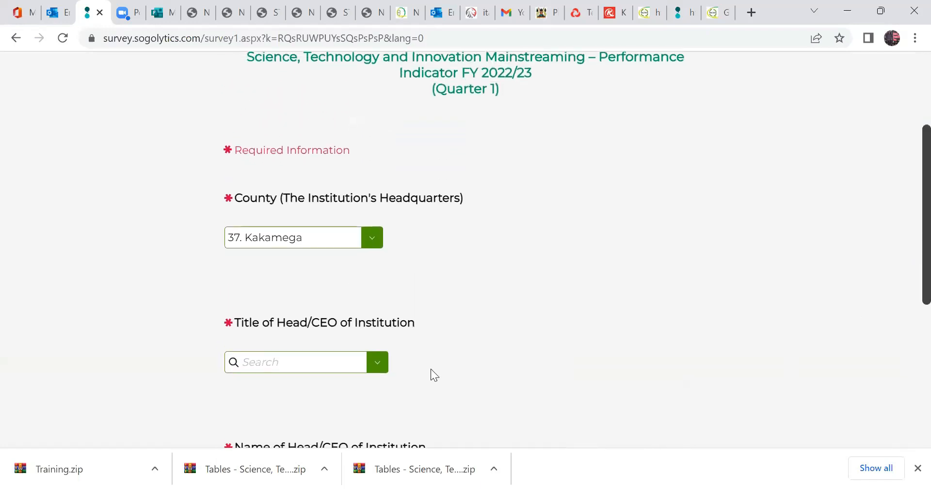
{"action": "scroll", "coordinate": [402, 347], "scroll_direction": "down", "scroll_amount": 1}
{"action": "left_click", "coordinate": [378, 338]}
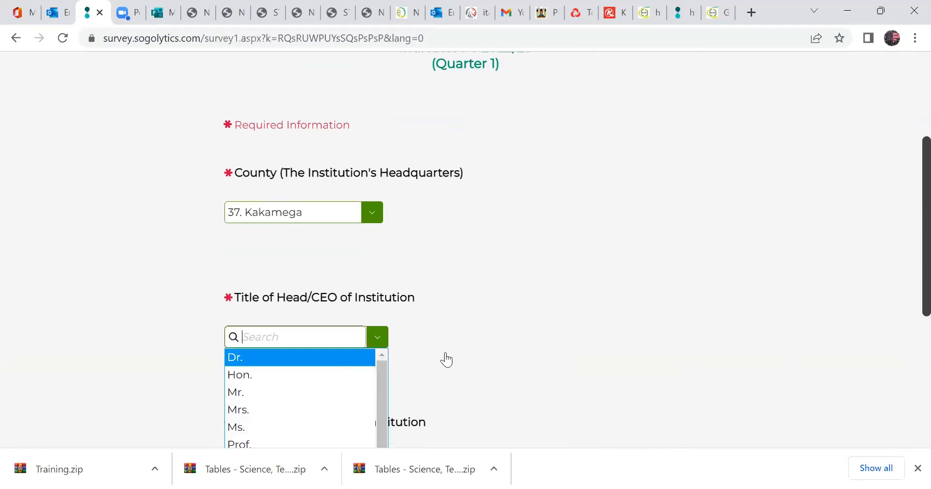
{"action": "key", "text": "Down"}
{"action": "key", "text": "Return"}
{"action": "scroll", "coordinate": [246, 317], "scroll_direction": "down", "scroll_amount": 3}
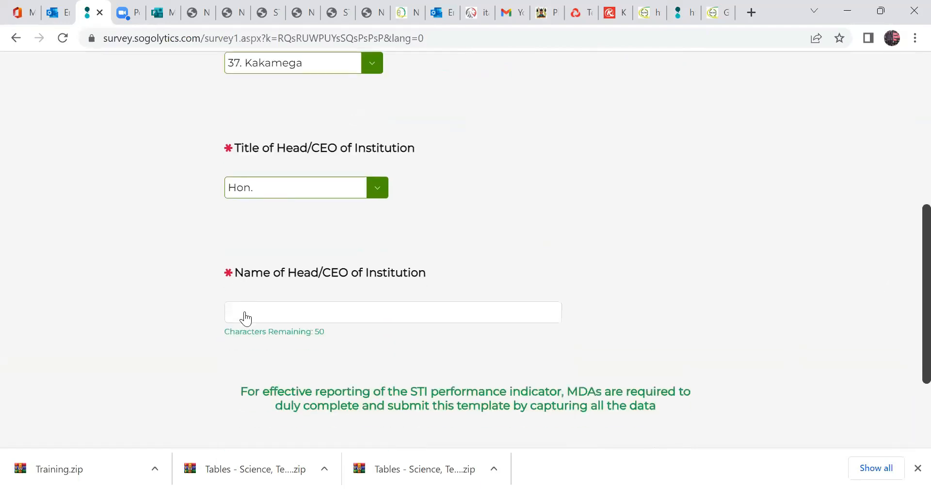
Enter the name of the Head/CEO of the institution and continue to the focal person and champions page.
{"action": "left_click", "coordinate": [262, 312]}
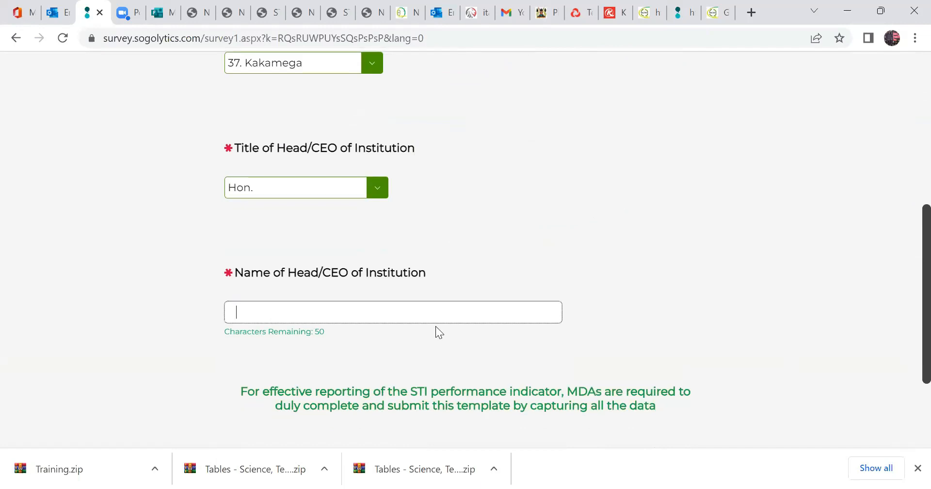
{"action": "type", "text": "JAme"}
{"action": "key", "text": "BackSpace"}
{"action": "key", "text": "BackSpace"}
{"action": "key", "text": "BackSpace"}
{"action": "key", "text": "BackSpace"}
{"action": "type", "text": "JAmes"}
{"action": "key", "text": "BackSpace"}
{"action": "key", "text": "BackSpace"}
{"action": "key", "text": "BackSpace"}
{"action": "key", "text": "BackSpace"}
{"action": "key", "text": "BackSpace"}
{"action": "scroll", "coordinate": [911, 350], "scroll_direction": "down", "scroll_amount": 3}
{"action": "left_click", "coordinate": [775, 333]}
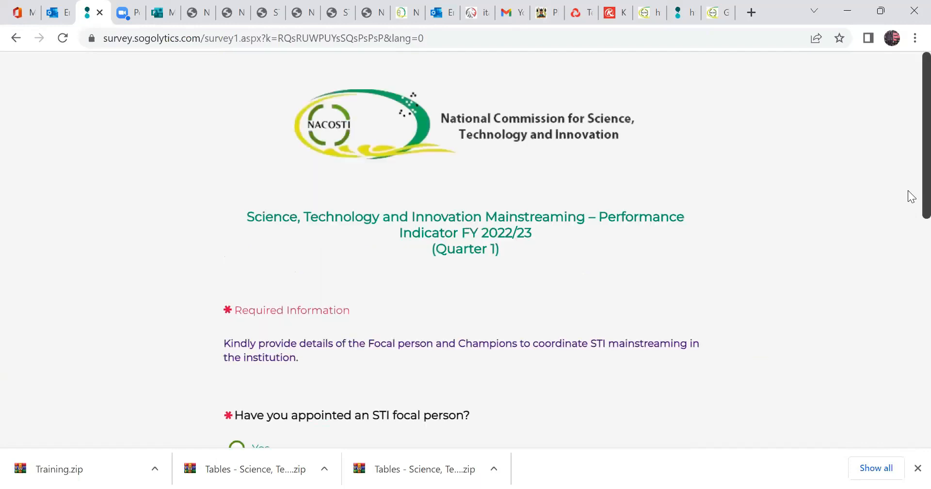
Answer Yes to whether an STI focal person has been appointed.
{"action": "scroll", "coordinate": [911, 236], "scroll_direction": "down", "scroll_amount": 3}
{"action": "left_click", "coordinate": [272, 325]}
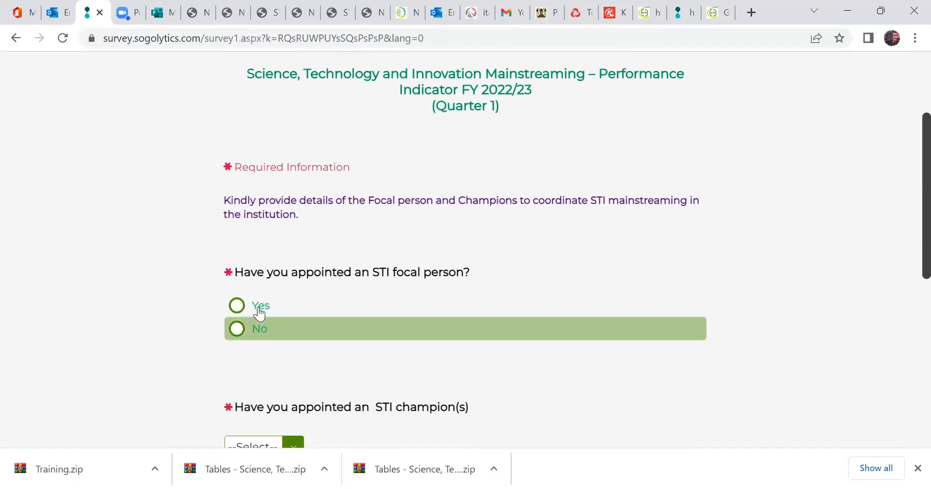
{"action": "key", "text": "Up"}
Fill in the STI focal person's contact details with first name, last name, telephone number and e-mail address.
{"action": "scroll", "coordinate": [909, 208], "scroll_direction": "down", "scroll_amount": 4}
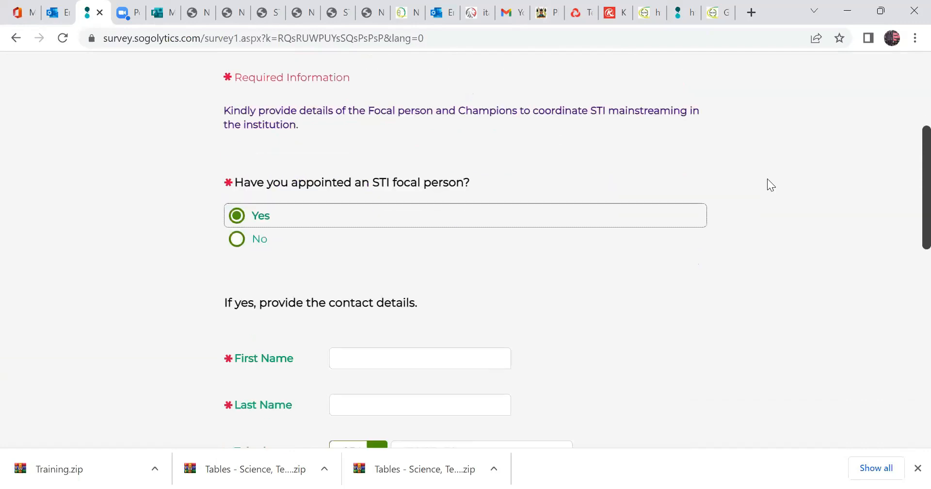
{"action": "left_click", "coordinate": [358, 246]}
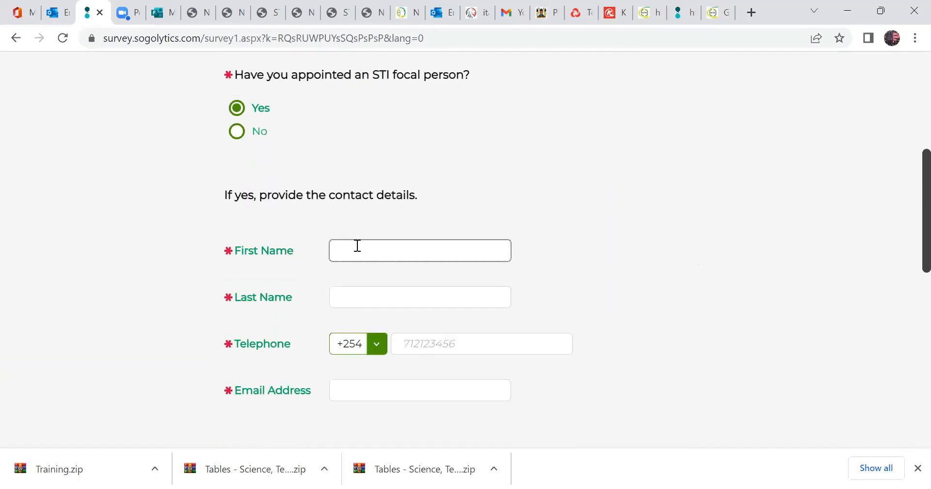
{"action": "left_click", "coordinate": [358, 293]}
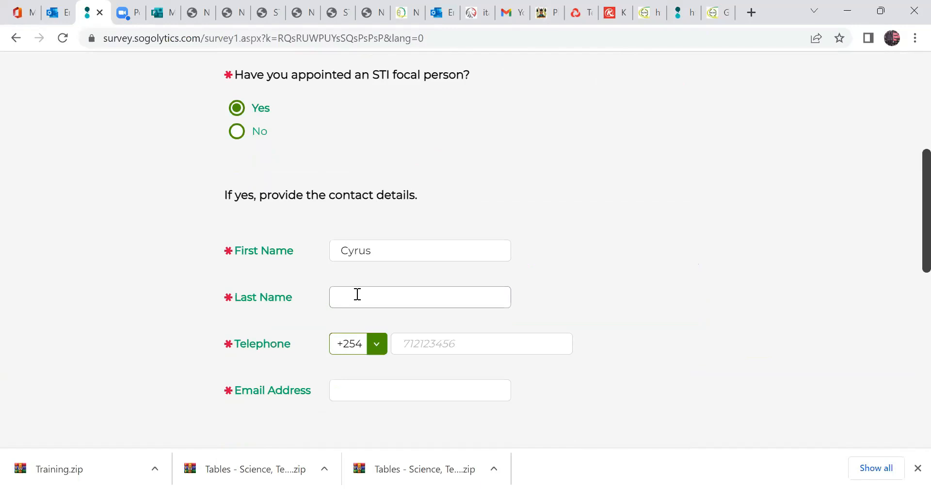
{"action": "type", "text": "Kamau"}
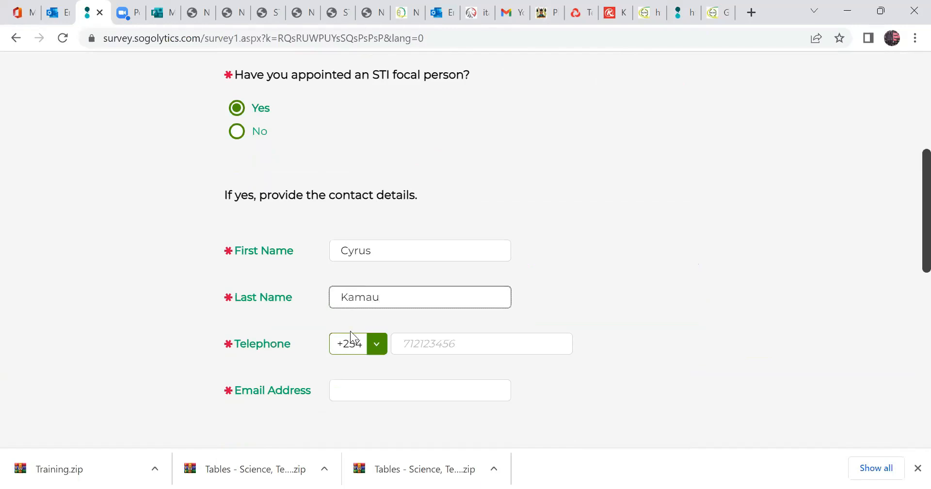
{"action": "left_click", "coordinate": [411, 347]}
{"action": "type", "text": "722123456"}
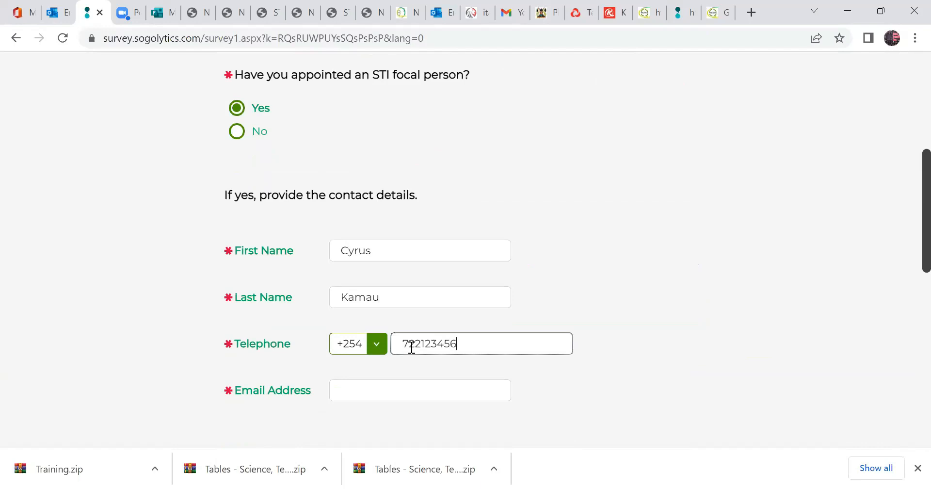
{"action": "left_click", "coordinate": [372, 394]}
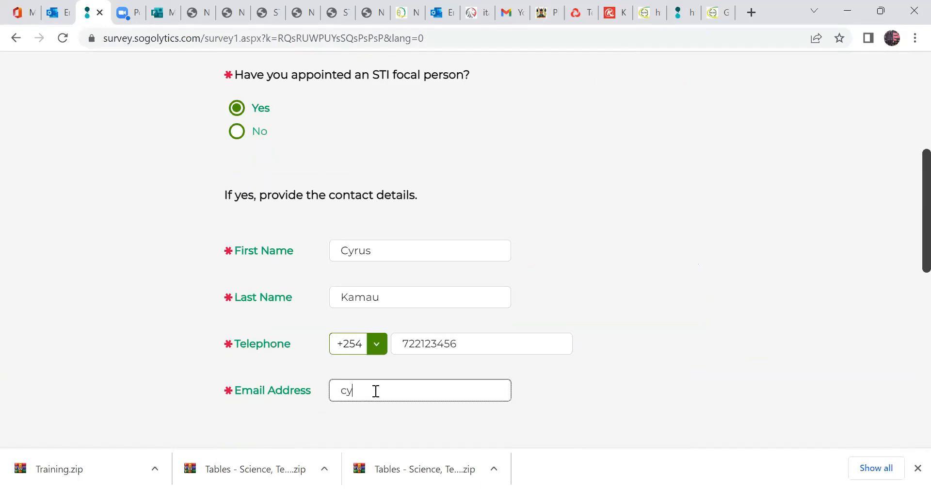
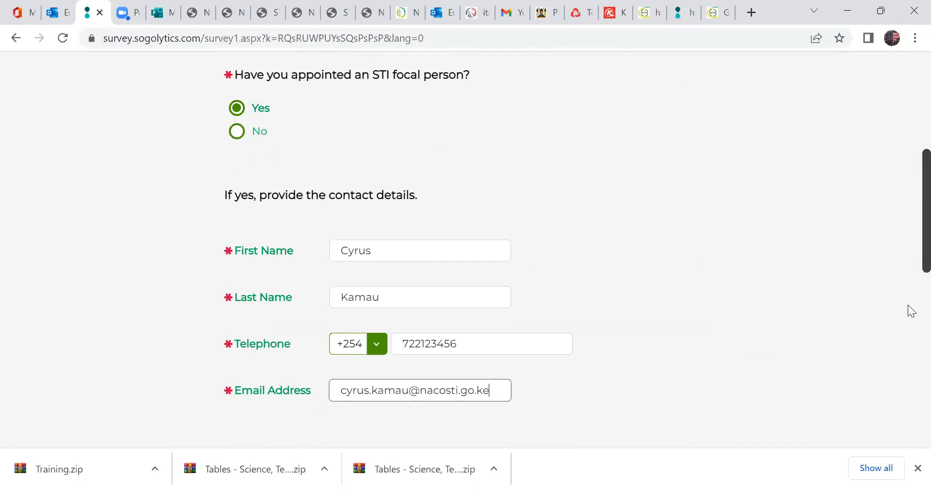
Attach the file "Appointment letter for Focal Person" from the Evidences folder as the focal person's appointment letter.
{"action": "scroll", "coordinate": [455, 333], "scroll_direction": "down", "scroll_amount": 4}
{"action": "left_click", "coordinate": [704, 324]}
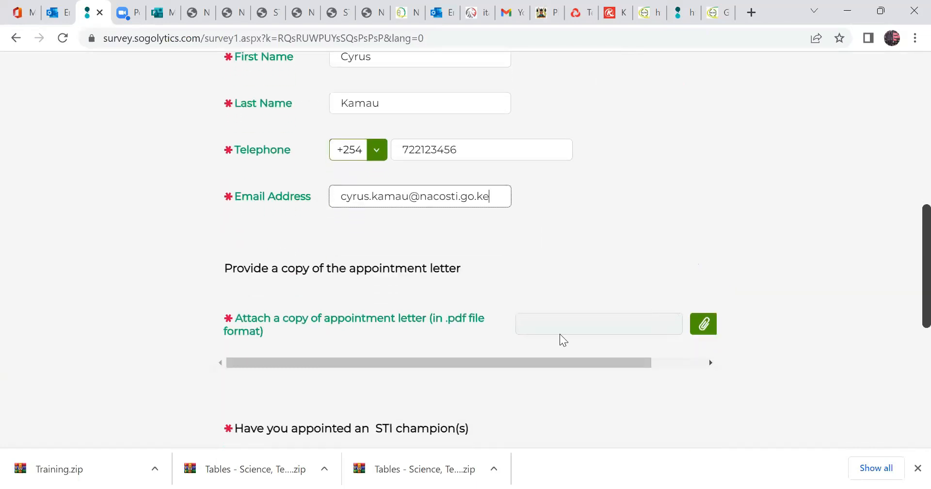
{"action": "left_click", "coordinate": [223, 223]}
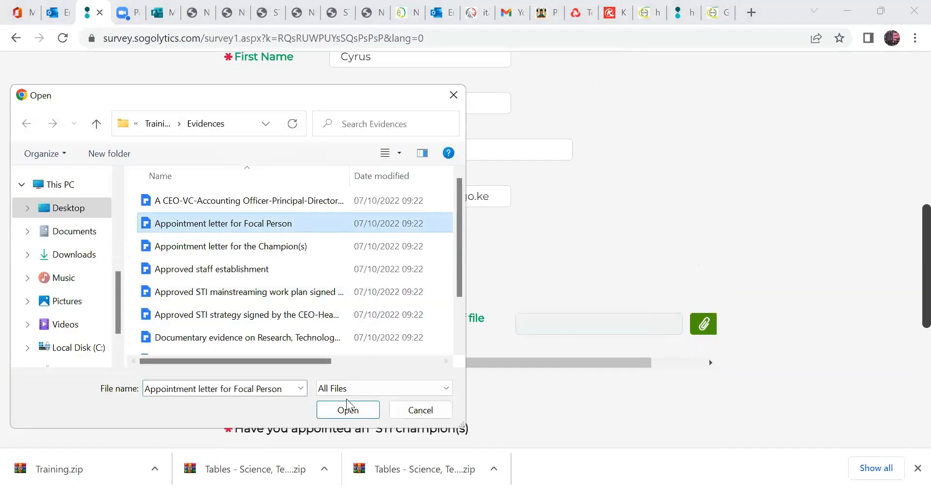
{"action": "left_click", "coordinate": [348, 410]}
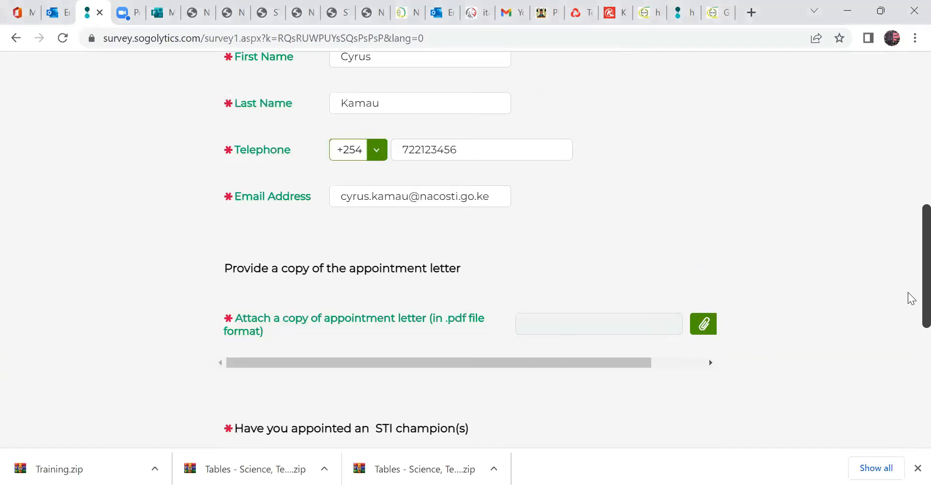
Answer No to whether STI champions have been appointed and highlight the last line of the notice below.
{"action": "scroll", "coordinate": [909, 339], "scroll_direction": "down", "scroll_amount": 2}
{"action": "scroll", "coordinate": [401, 354], "scroll_direction": "down", "scroll_amount": 1}
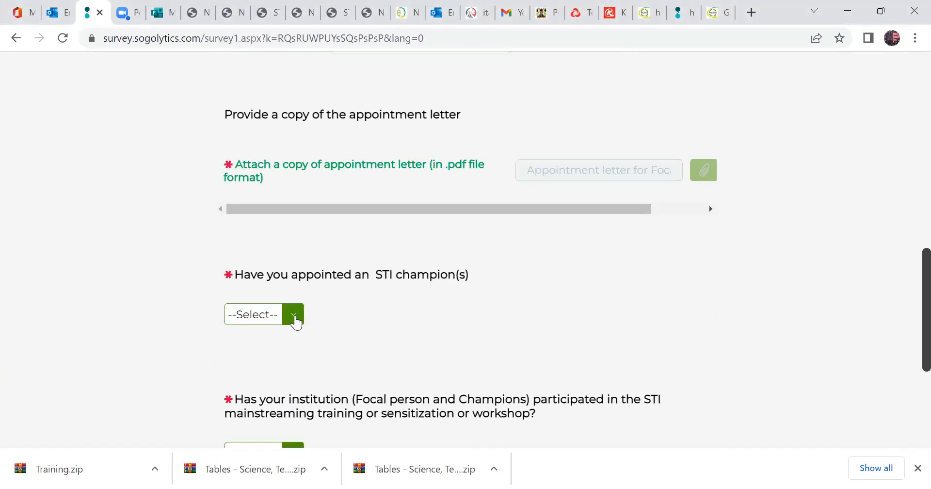
{"action": "left_click", "coordinate": [295, 318]}
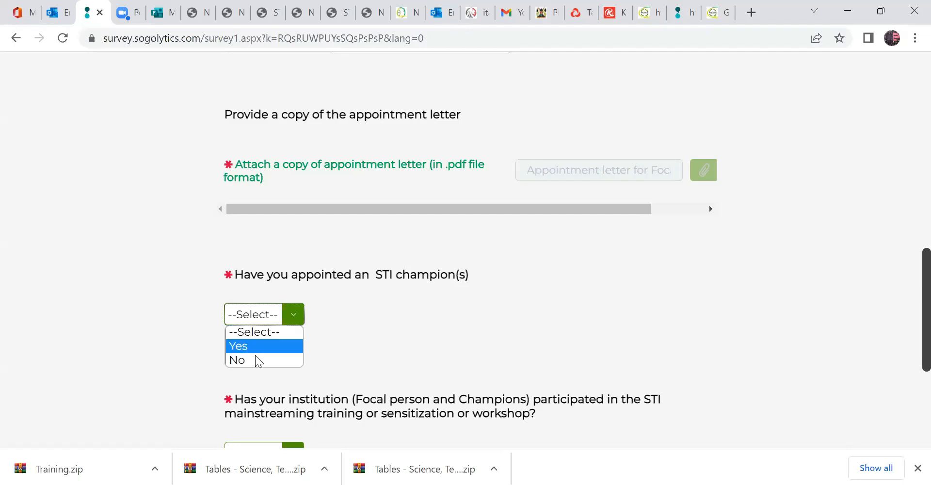
{"action": "left_click", "coordinate": [257, 360]}
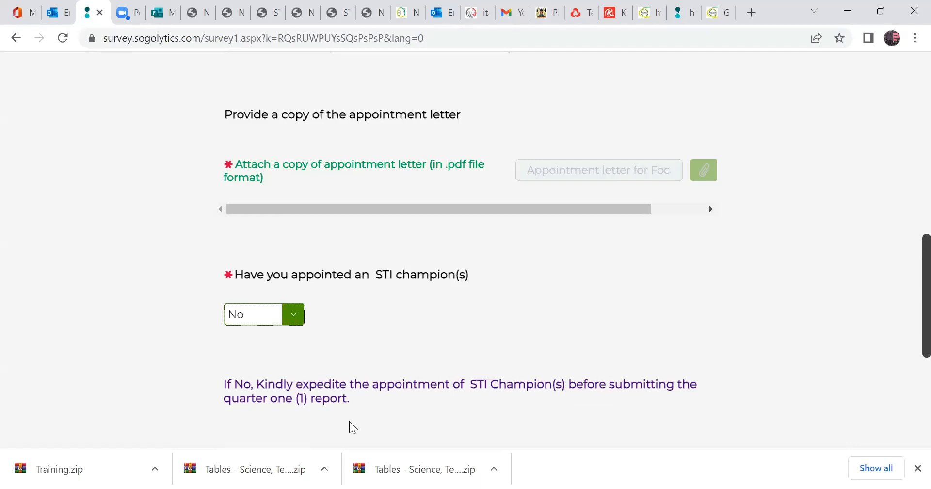
{"action": "left_click_drag", "start_coordinate": [349, 398], "coordinate": [223, 401]}
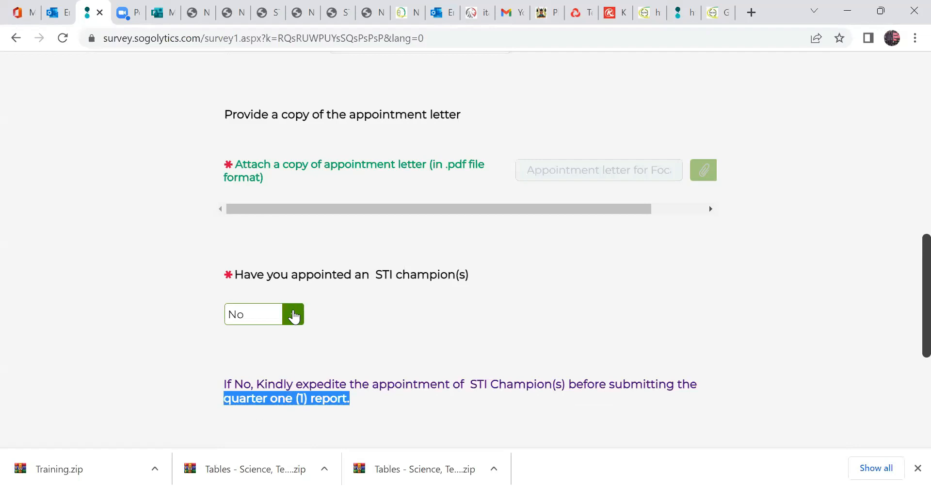
Change the answer on whether STI champions have been appointed to Yes.
{"action": "left_click", "coordinate": [294, 316]}
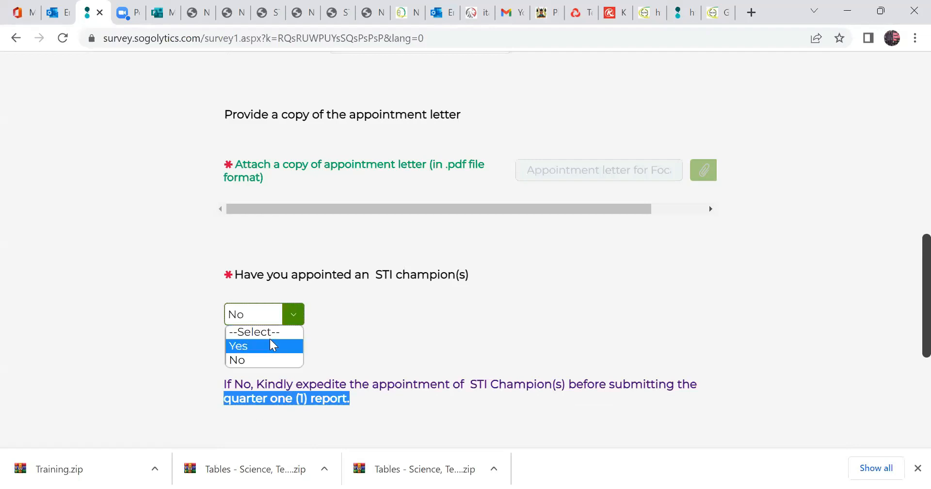
{"action": "left_click", "coordinate": [271, 345]}
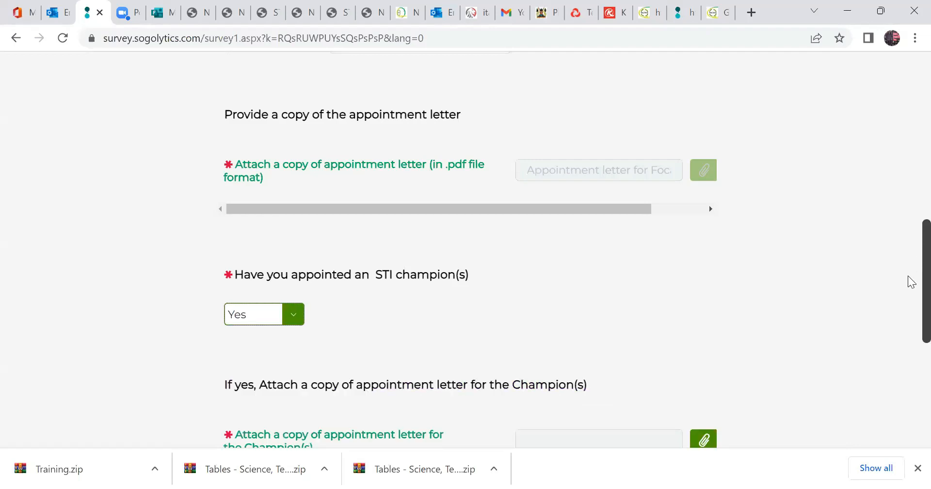
Attach the file "Appointment letter for the Champion(s)" as the STI champions' appointment letter.
{"action": "scroll", "coordinate": [550, 333], "scroll_direction": "down", "scroll_amount": 3}
{"action": "left_click", "coordinate": [697, 262]}
{"action": "left_click", "coordinate": [227, 246]}
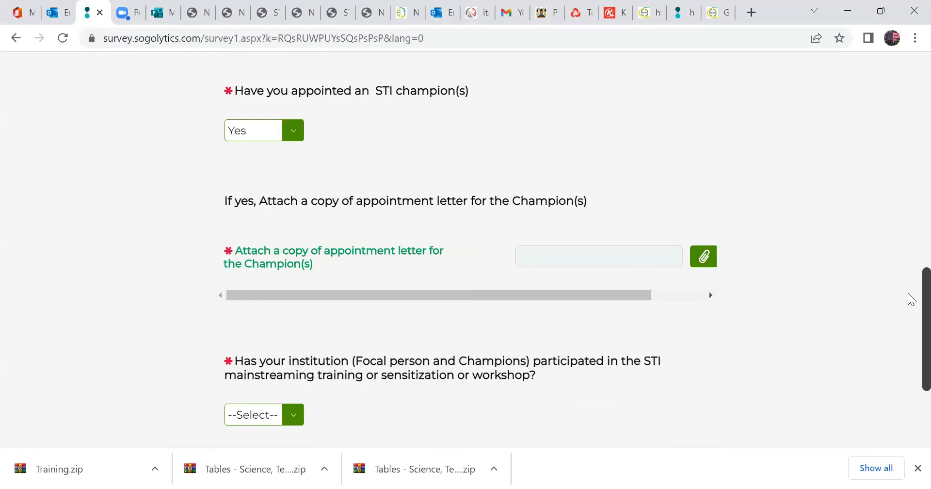
Answer No to whether the institution participated in STI mainstreaming training and choose "Not aware of the Trainings" as the reason.
{"action": "scroll", "coordinate": [909, 320], "scroll_direction": "down", "scroll_amount": 3}
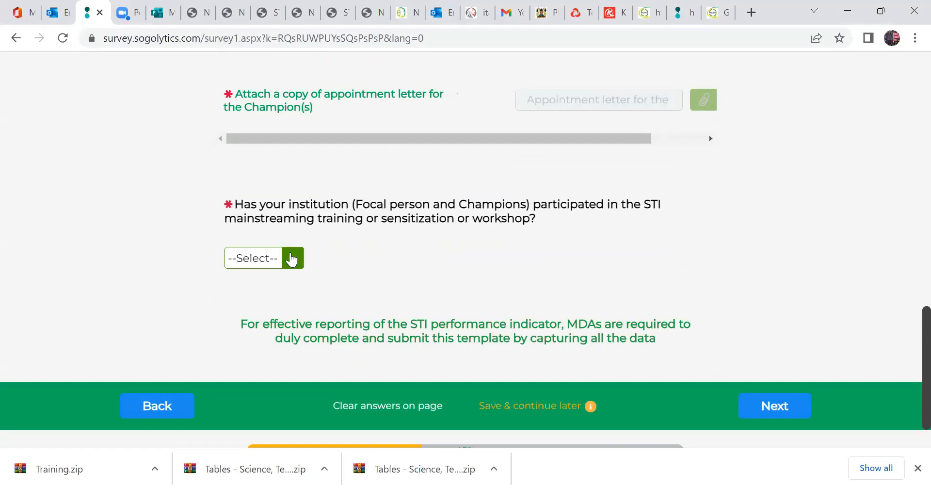
{"action": "left_click", "coordinate": [291, 260]}
{"action": "left_click", "coordinate": [272, 305]}
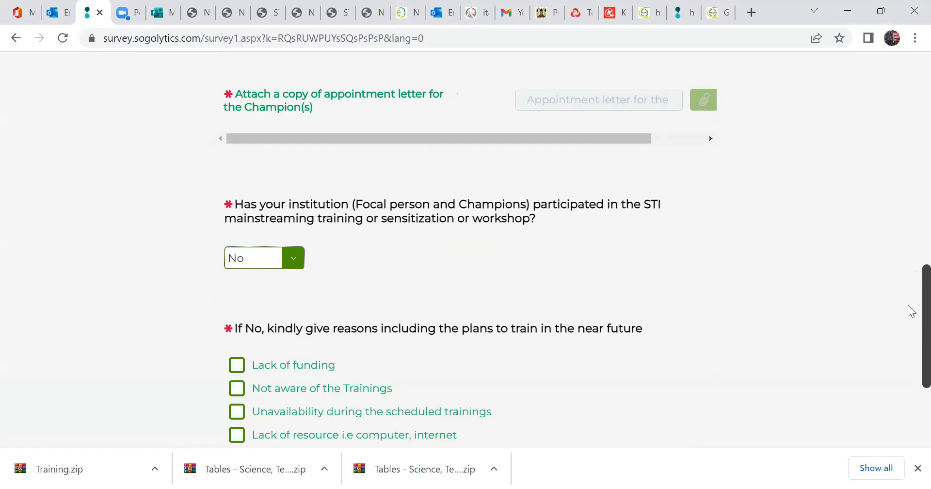
{"action": "scroll", "coordinate": [337, 301], "scroll_direction": "down", "scroll_amount": 1}
{"action": "left_click_drag", "start_coordinate": [364, 272], "coordinate": [647, 271]}
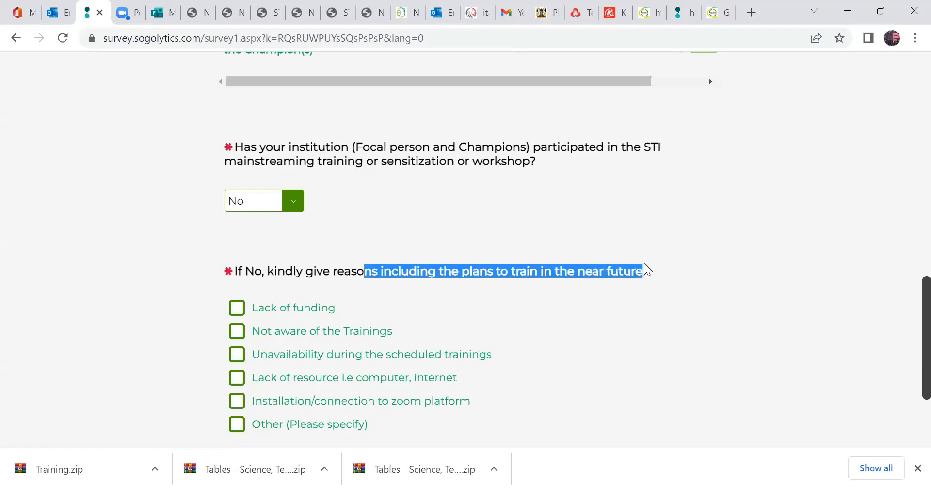
{"action": "scroll", "coordinate": [454, 307], "scroll_direction": "down", "scroll_amount": 2}
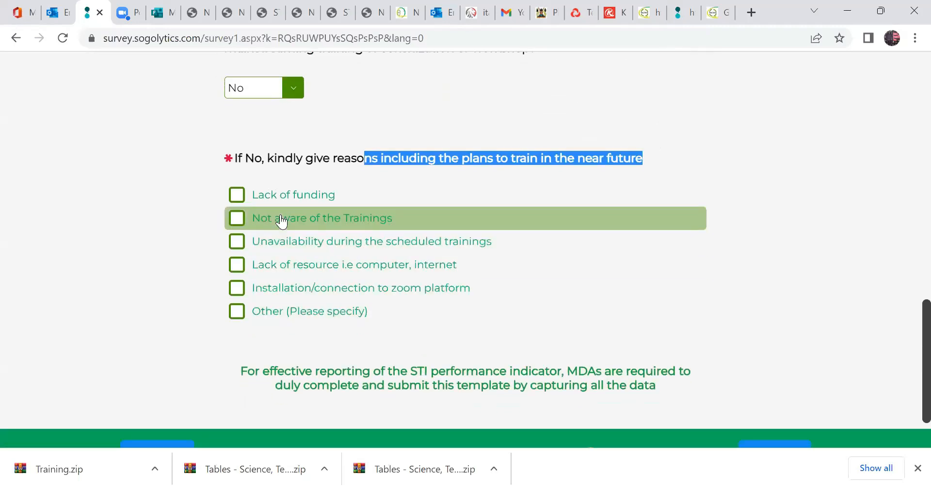
{"action": "left_click", "coordinate": [659, 219]}
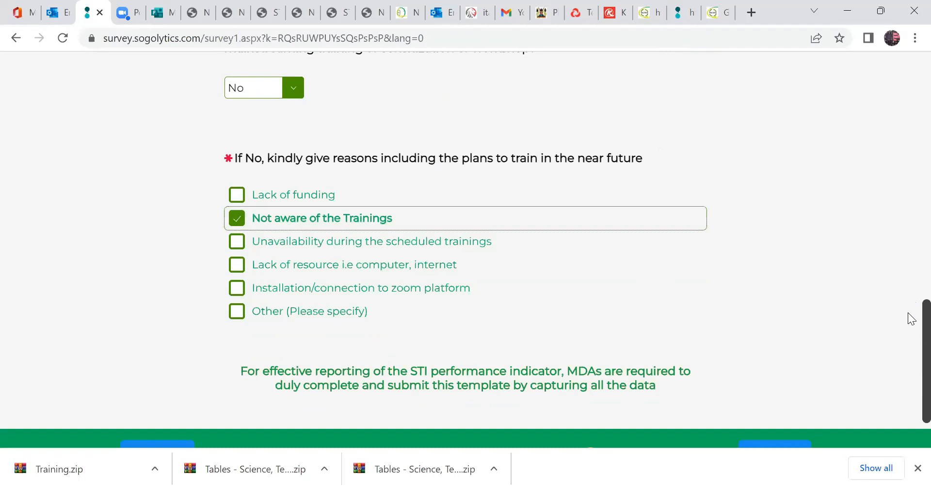
Change the training participation answer to Yes, choose "Online Sensitization: August 2022" as the date, and continue to Part 2.
{"action": "scroll", "coordinate": [312, 318], "scroll_direction": "up", "scroll_amount": 4}
{"action": "left_click", "coordinate": [272, 290]}
{"action": "left_click", "coordinate": [270, 321]}
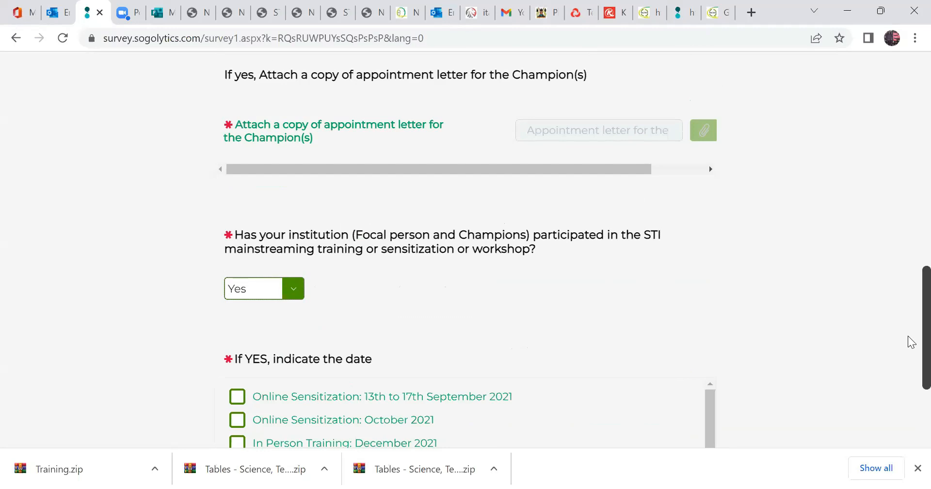
{"action": "scroll", "coordinate": [488, 287], "scroll_direction": "down", "scroll_amount": 4}
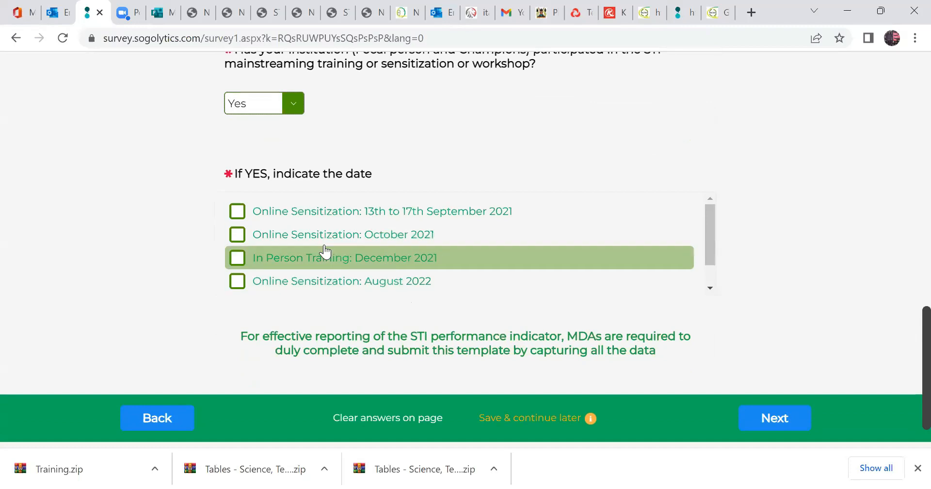
{"action": "left_click", "coordinate": [343, 287]}
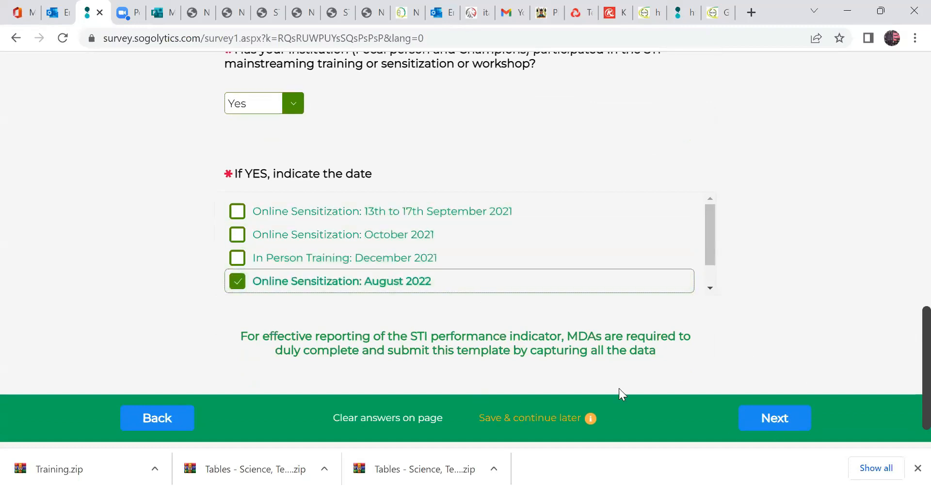
{"action": "left_click", "coordinate": [792, 426]}
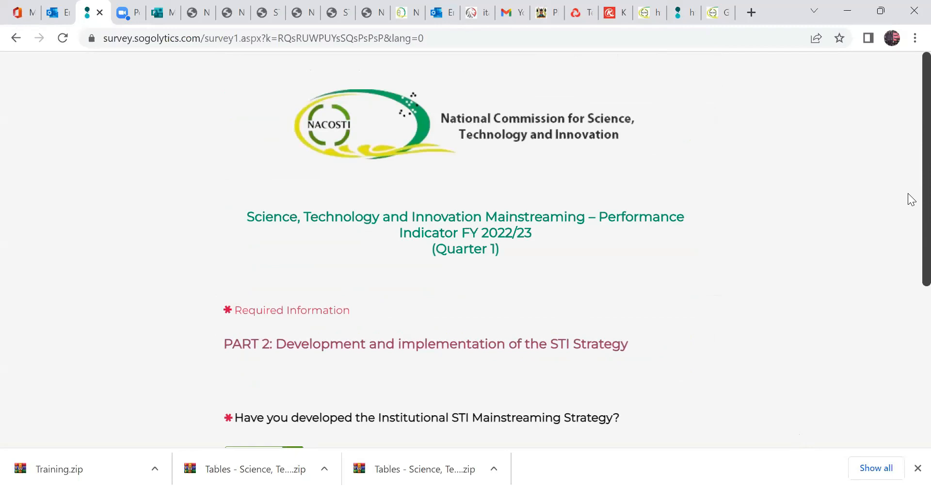
Answer Yes to whether the Institutional STI Mainstreaming Strategy has been developed.
{"action": "scroll", "coordinate": [911, 219], "scroll_direction": "down", "scroll_amount": 1}
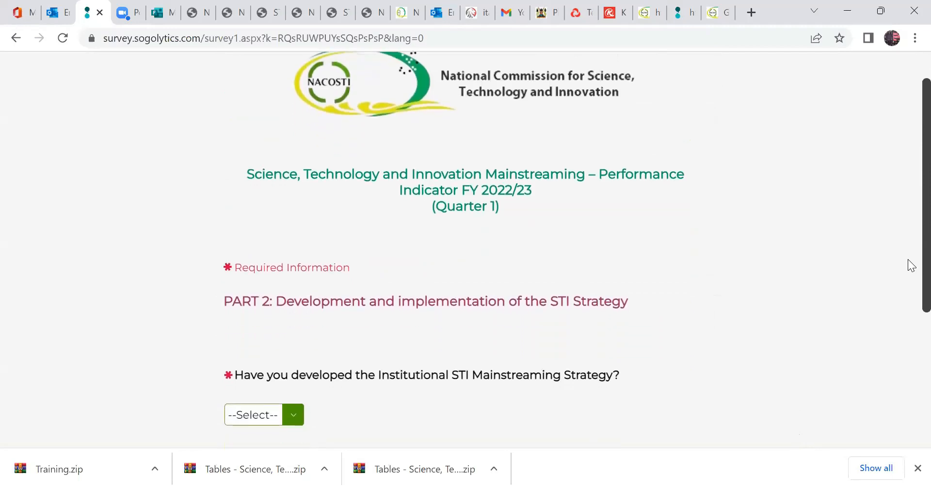
{"action": "scroll", "coordinate": [911, 257], "scroll_direction": "down", "scroll_amount": 1}
{"action": "scroll", "coordinate": [909, 269], "scroll_direction": "down", "scroll_amount": 1}
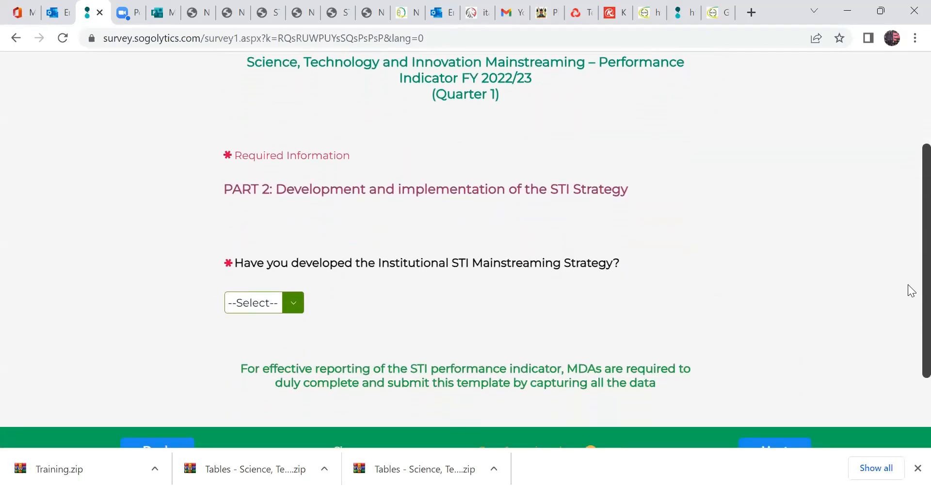
{"action": "left_click", "coordinate": [285, 306]}
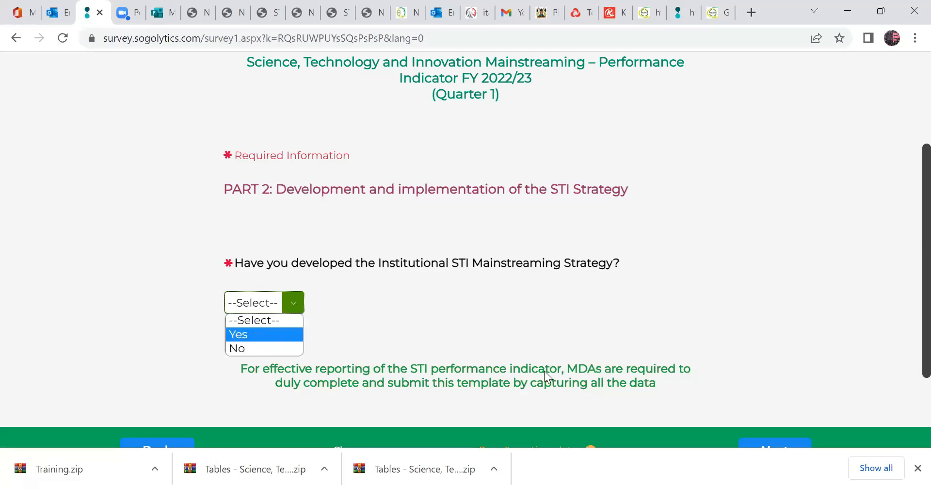
{"action": "left_click", "coordinate": [269, 335]}
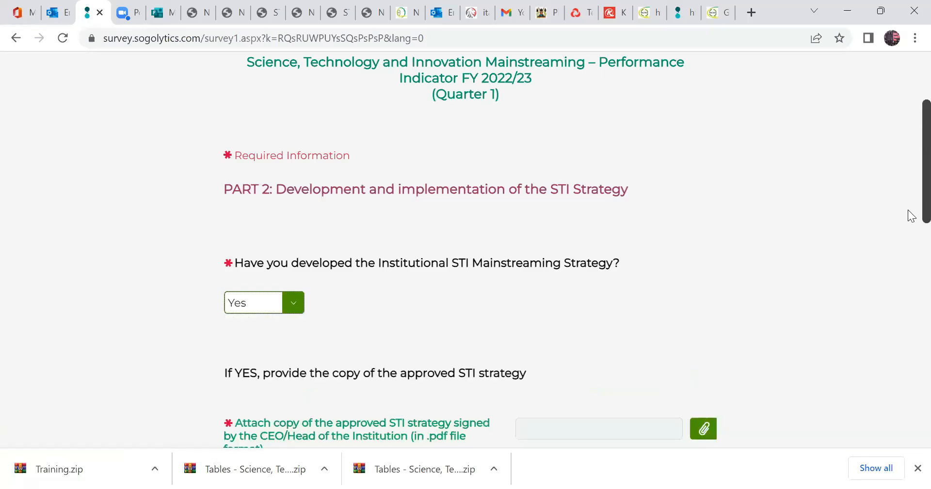
Attach the approved STI strategy file signed by the CEO from the Evidences folder as the copy of the strategy.
{"action": "scroll", "coordinate": [625, 250], "scroll_direction": "down", "scroll_amount": 1}
{"action": "scroll", "coordinate": [569, 323], "scroll_direction": "down", "scroll_amount": 1}
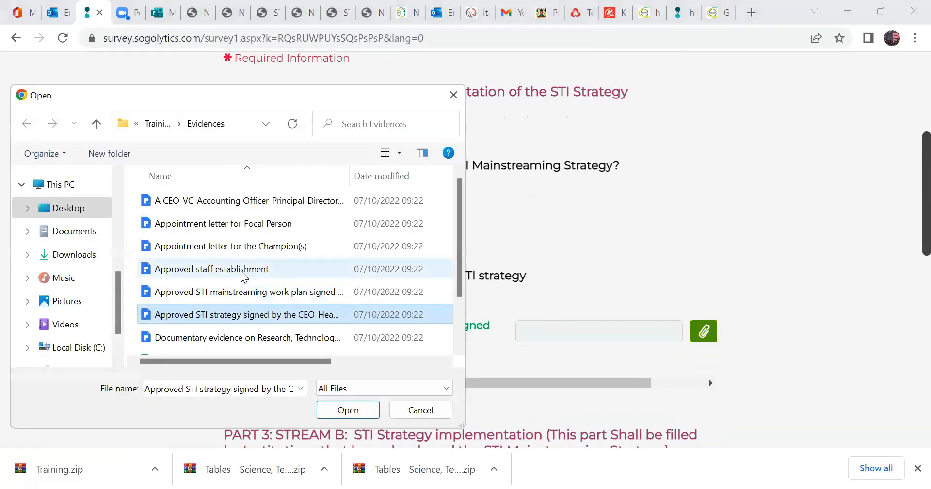
{"action": "left_click", "coordinate": [264, 224]}
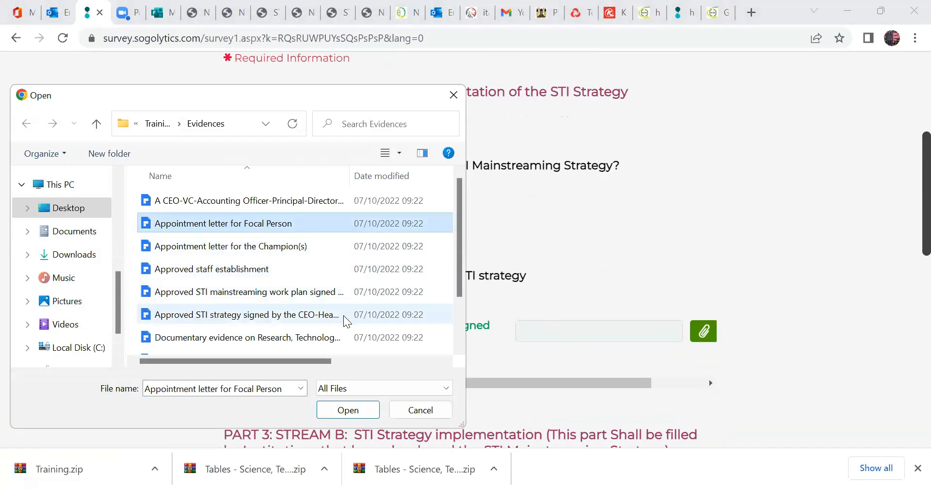
{"action": "left_click", "coordinate": [326, 314]}
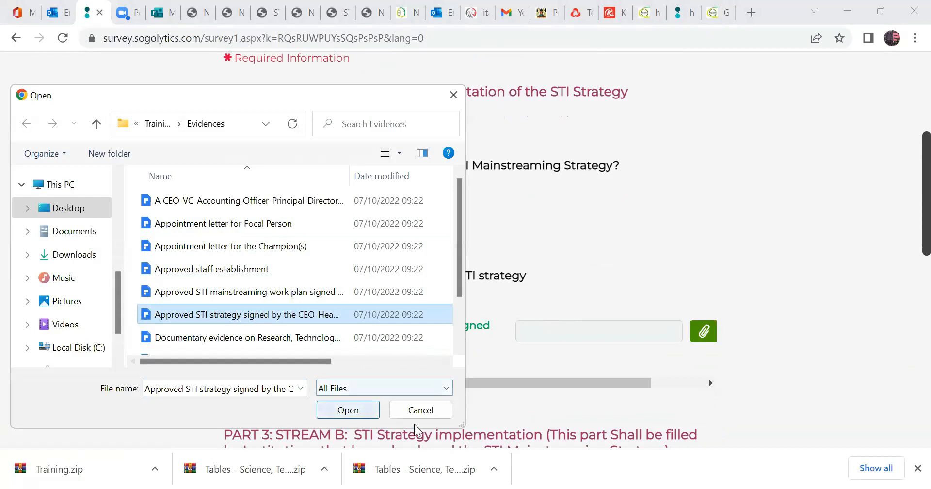
{"action": "key", "text": "Return"}
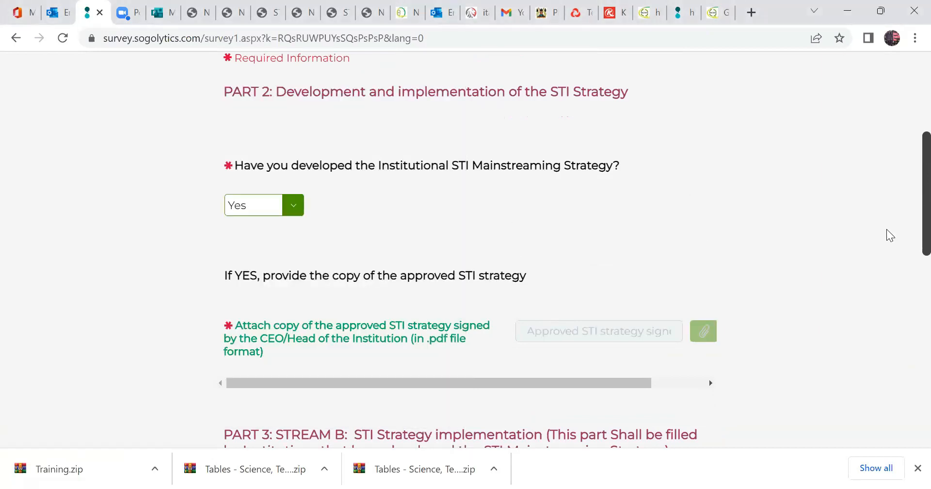
Review the Part 3 Stream B heading on STI Strategy implementation, highlighting its text.
{"action": "scroll", "coordinate": [911, 246], "scroll_direction": "down", "scroll_amount": 3}
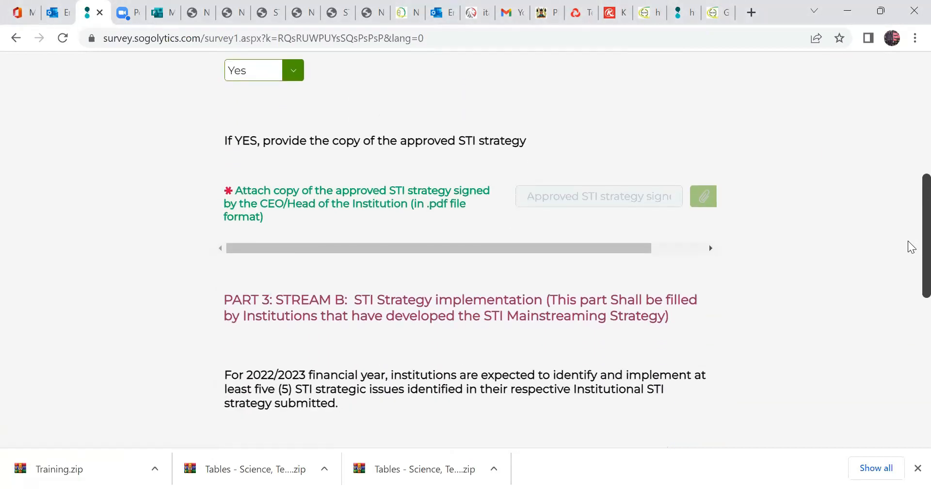
{"action": "scroll", "coordinate": [909, 240], "scroll_direction": "up", "scroll_amount": 1}
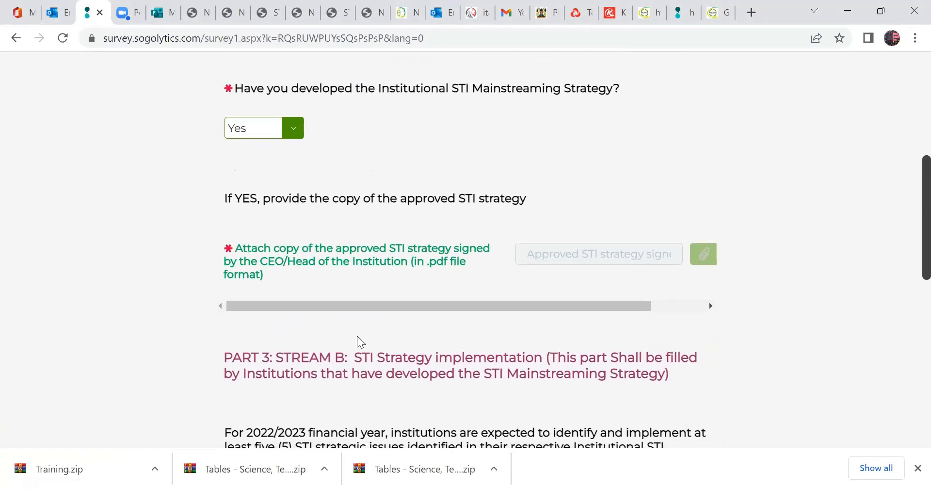
{"action": "scroll", "coordinate": [268, 359], "scroll_direction": "down", "scroll_amount": 1}
{"action": "left_click_drag", "start_coordinate": [244, 352], "coordinate": [352, 352]}
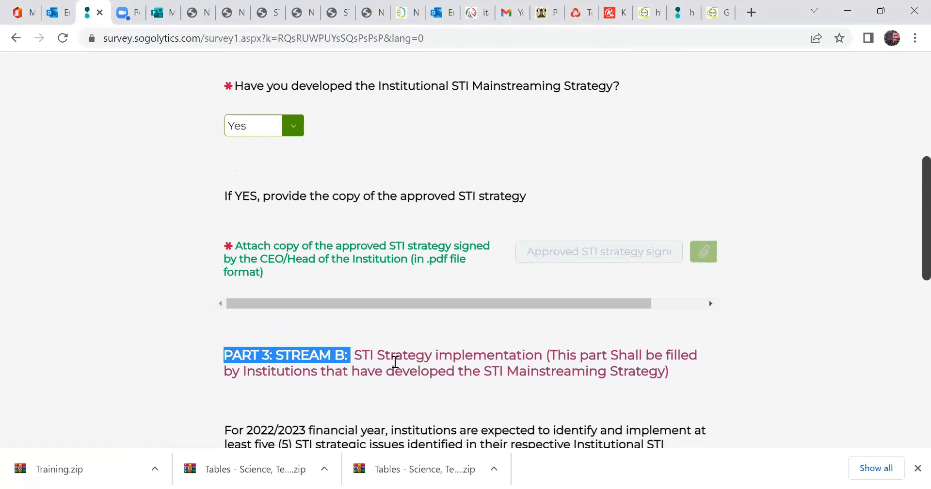
{"action": "left_click_drag", "start_coordinate": [358, 353], "coordinate": [671, 384]}
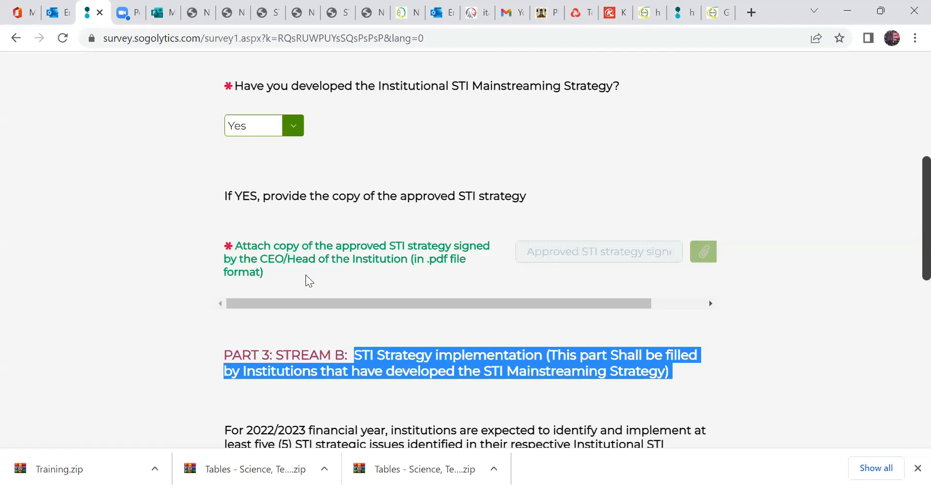
Change the STI Mainstreaming Strategy answer to No and highlight "PART 3: STREAM A:" in the heading below.
{"action": "scroll", "coordinate": [299, 242], "scroll_direction": "up", "scroll_amount": 3}
{"action": "left_click", "coordinate": [294, 239]}
{"action": "left_click", "coordinate": [249, 283]}
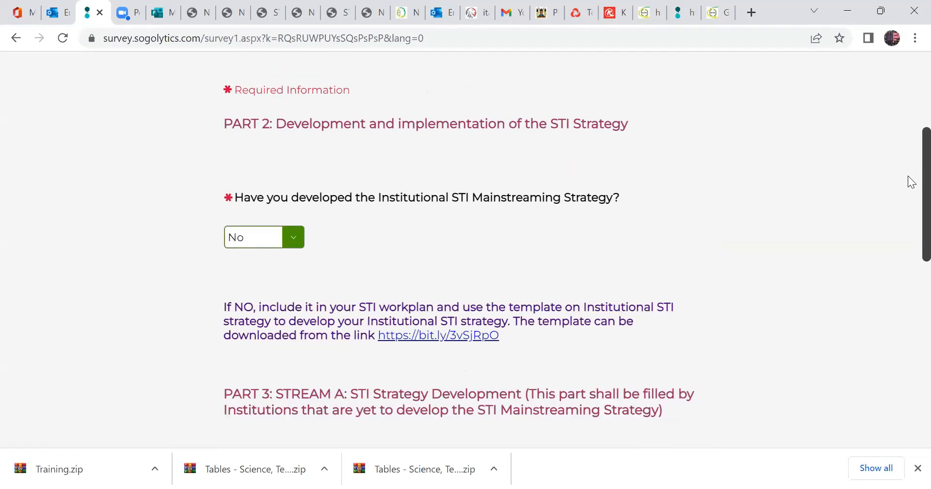
{"action": "scroll", "coordinate": [469, 276], "scroll_direction": "down", "scroll_amount": 1}
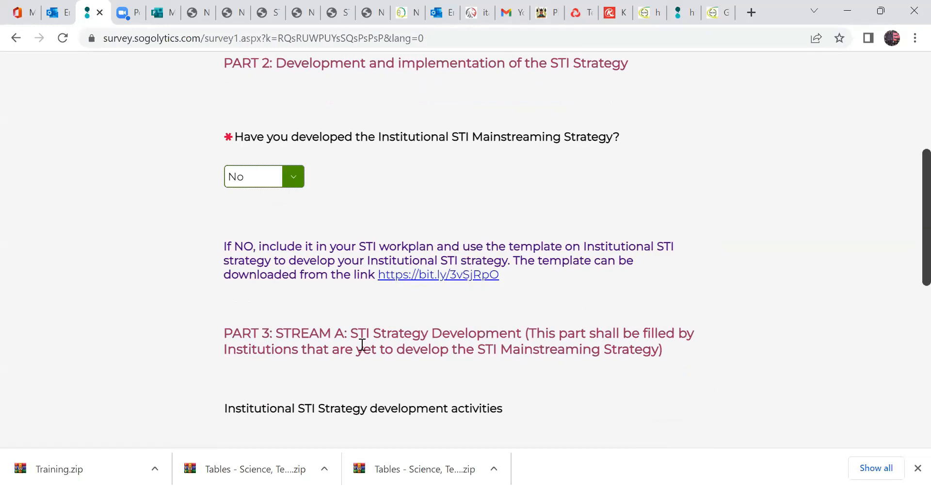
{"action": "left_click_drag", "start_coordinate": [349, 329], "coordinate": [225, 333]}
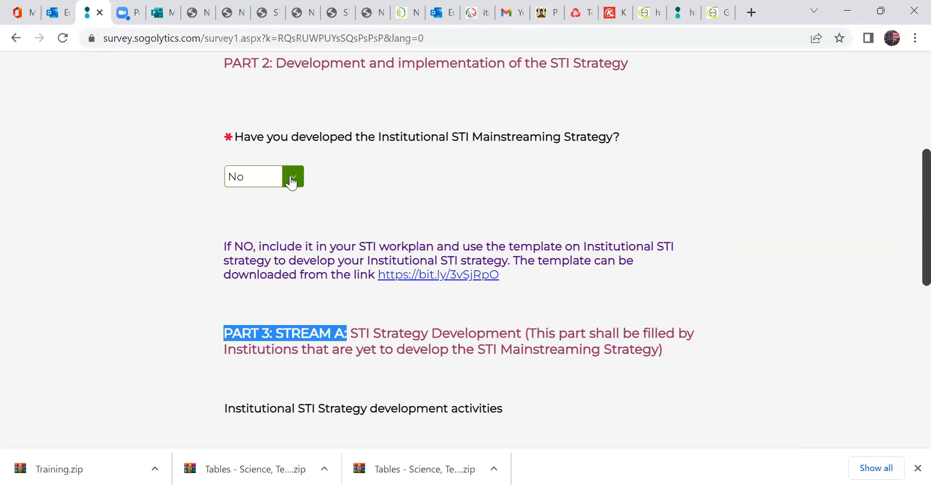
Set the STI Mainstreaming Strategy answer back to Yes and reattach the approved STI strategy file signed by the CEO.
{"action": "left_click", "coordinate": [264, 176]}
{"action": "left_click", "coordinate": [266, 208]}
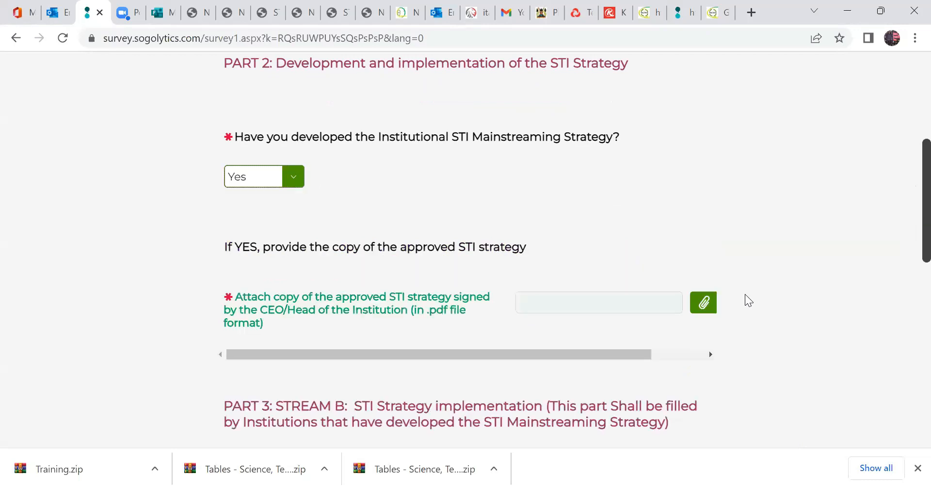
{"action": "left_click", "coordinate": [711, 307]}
{"action": "left_click", "coordinate": [297, 315]}
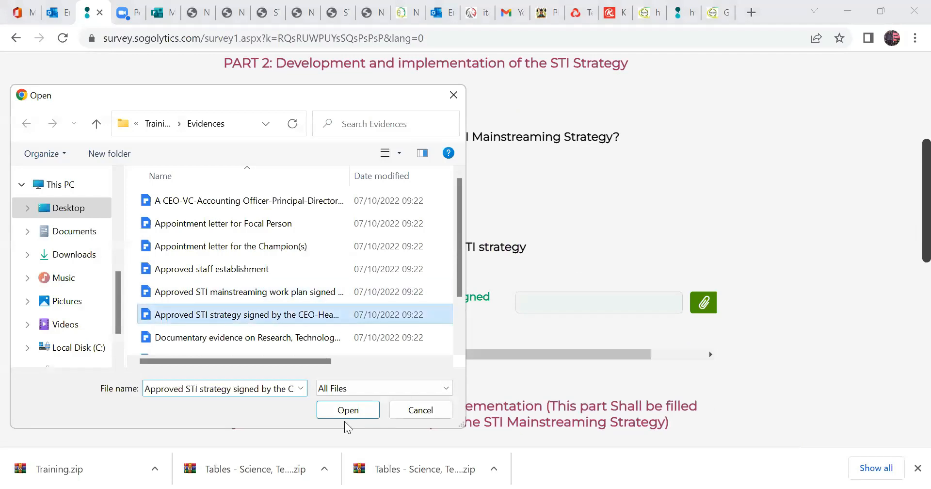
{"action": "left_click", "coordinate": [348, 410]}
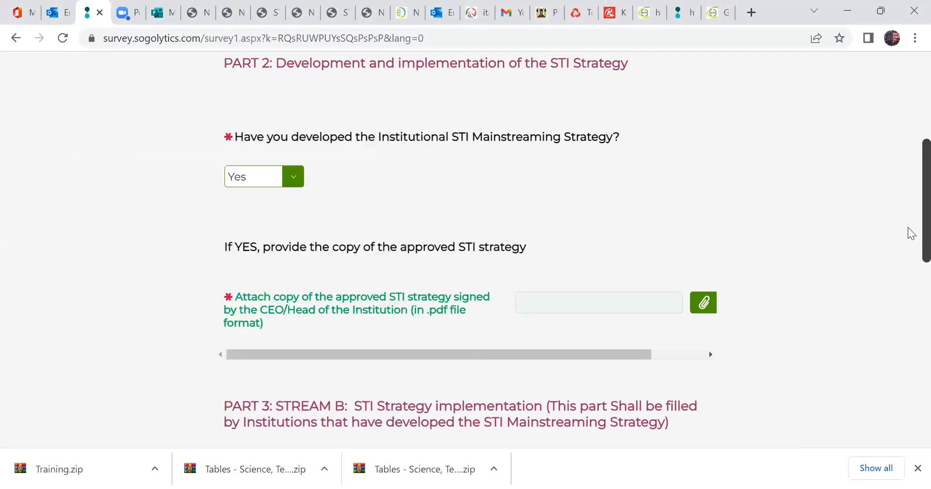
Review the Stream B instruction on implementing five strategic issues and highlight the Table 2 attachment requirement.
{"action": "scroll", "coordinate": [866, 289], "scroll_direction": "down", "scroll_amount": 2}
{"action": "scroll", "coordinate": [517, 264], "scroll_direction": "down", "scroll_amount": 2}
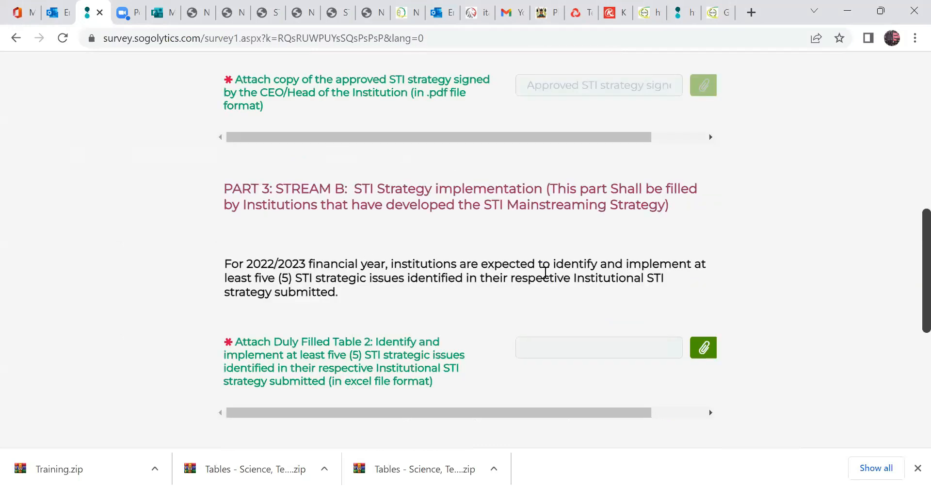
{"action": "left_click_drag", "start_coordinate": [660, 278], "coordinate": [505, 313]}
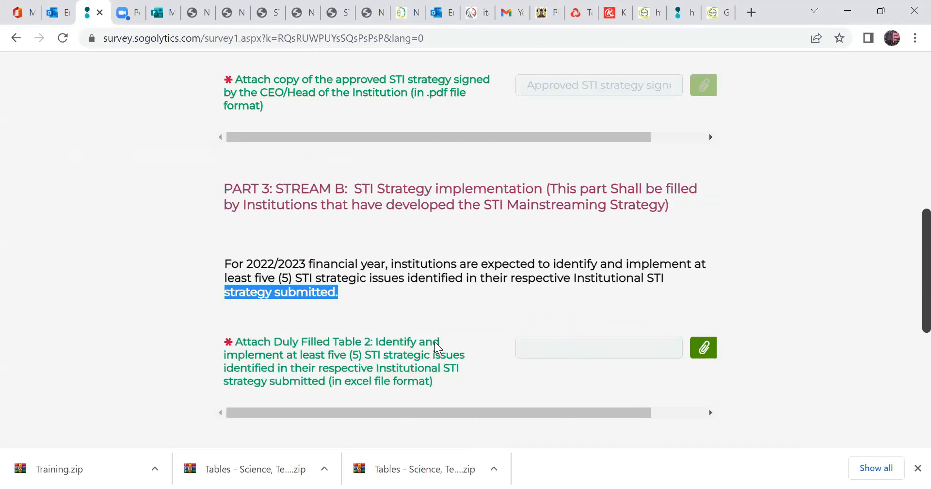
{"action": "left_click", "coordinate": [347, 353]}
{"action": "left_click_drag", "start_coordinate": [460, 363], "coordinate": [458, 386]}
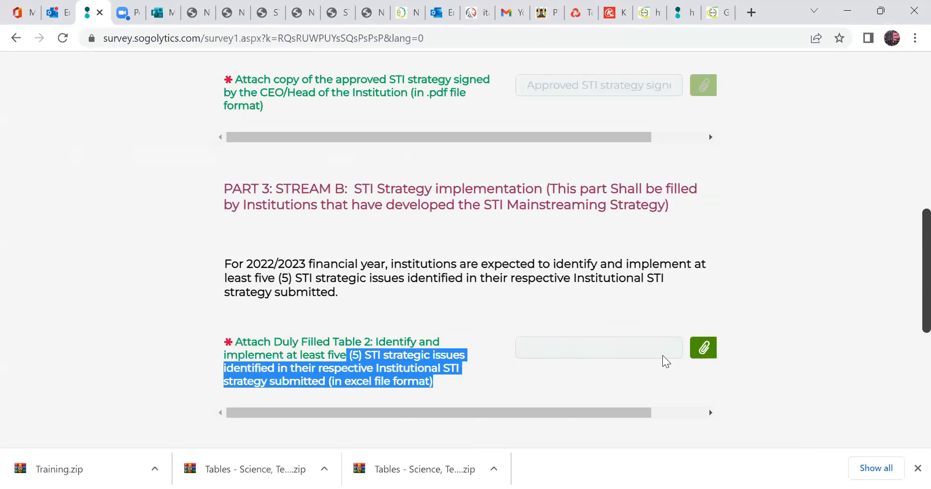
Attach the Excel file "Table 2. Identify and implement at least five (5)..." from the Tables folder as the duly filled Table 2.
{"action": "left_click", "coordinate": [703, 348]}
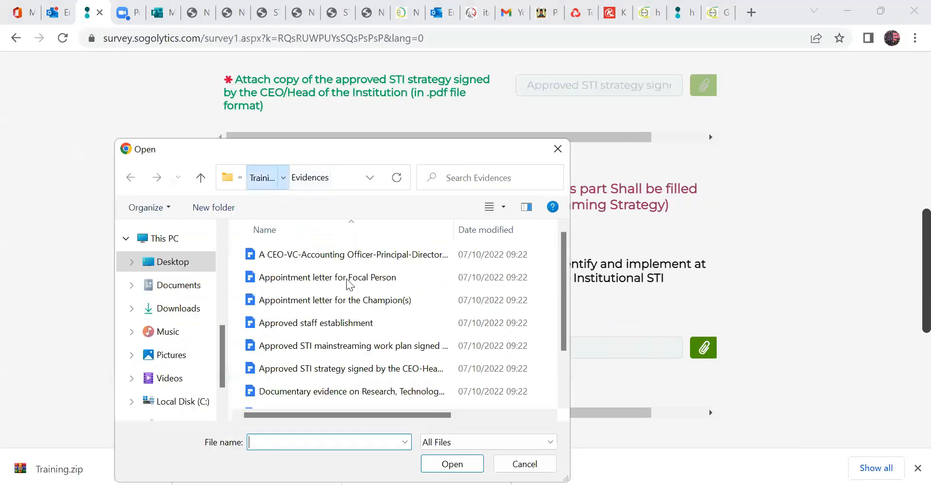
{"action": "key", "text": "alt+Up"}
{"action": "double_click", "coordinate": [339, 280]}
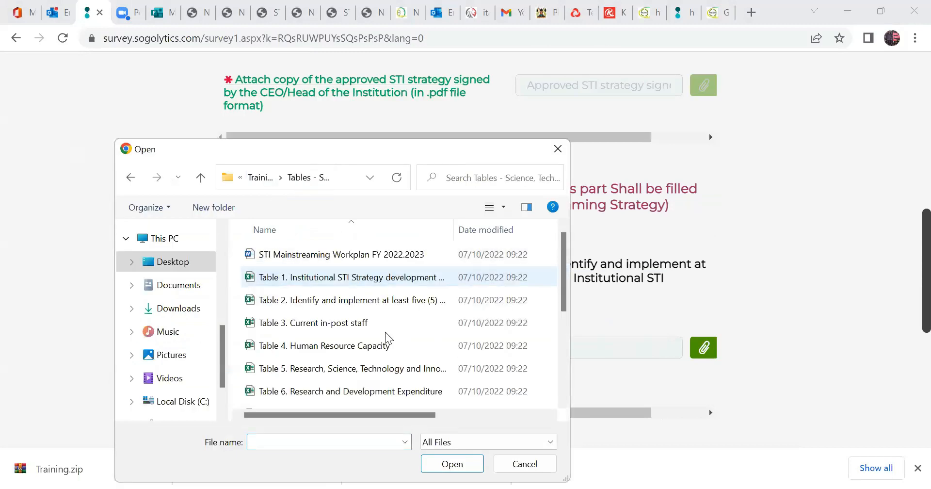
{"action": "left_click", "coordinate": [329, 307]}
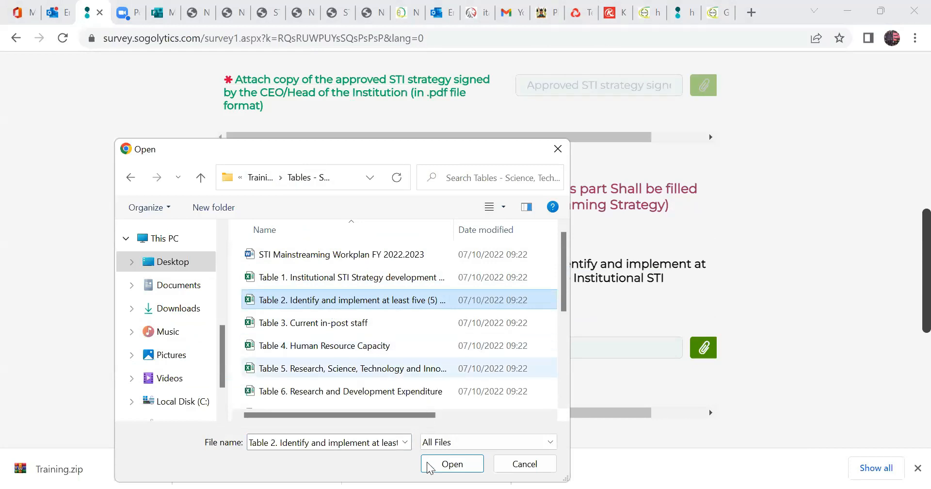
{"action": "left_click", "coordinate": [451, 464]}
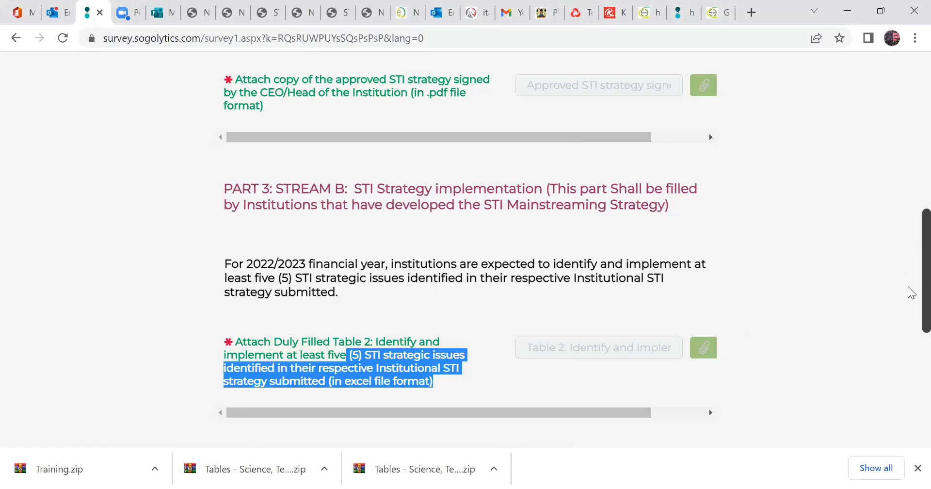
Try to attach the Word file "STI Mainstreaming Workplan FY 2022.2023" from the Tables folder as the approved STI mainstreaming work plan.
{"action": "scroll", "coordinate": [910, 311], "scroll_direction": "down", "scroll_amount": 2}
{"action": "scroll", "coordinate": [909, 302], "scroll_direction": "up", "scroll_amount": 1}
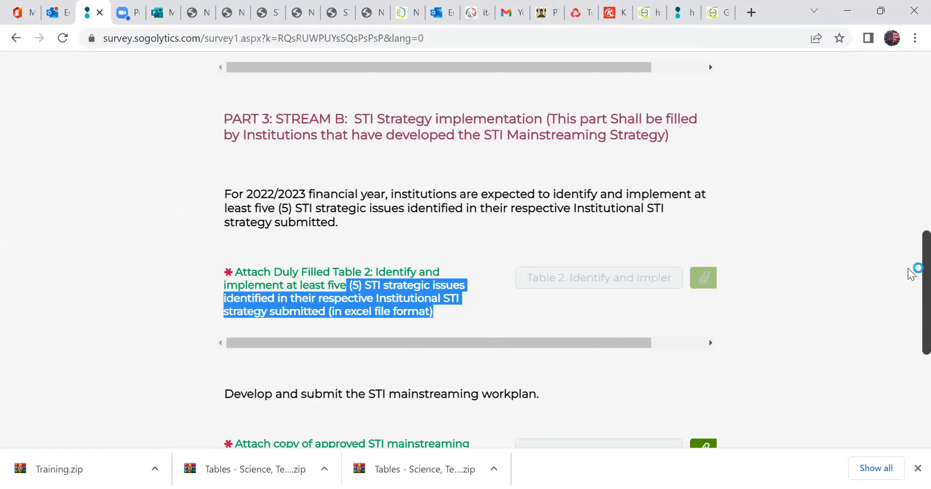
{"action": "scroll", "coordinate": [914, 291], "scroll_direction": "down", "scroll_amount": 2}
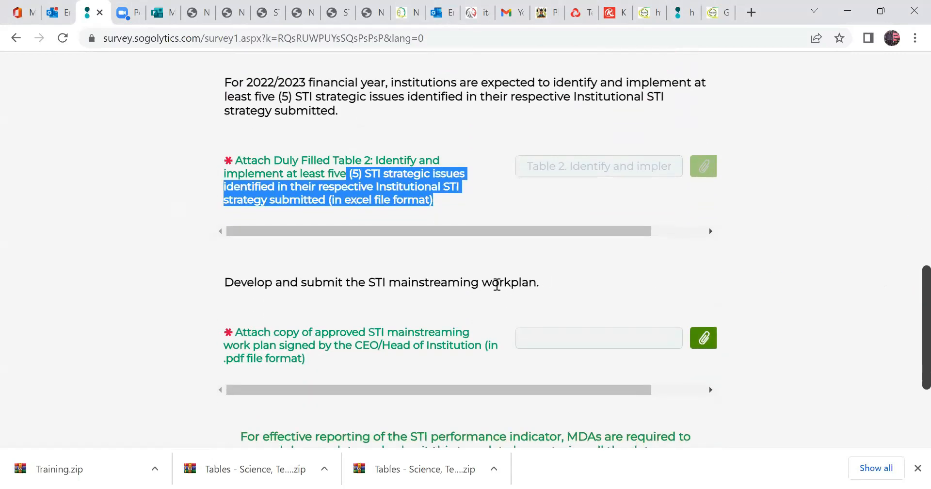
{"action": "left_click", "coordinate": [498, 287]}
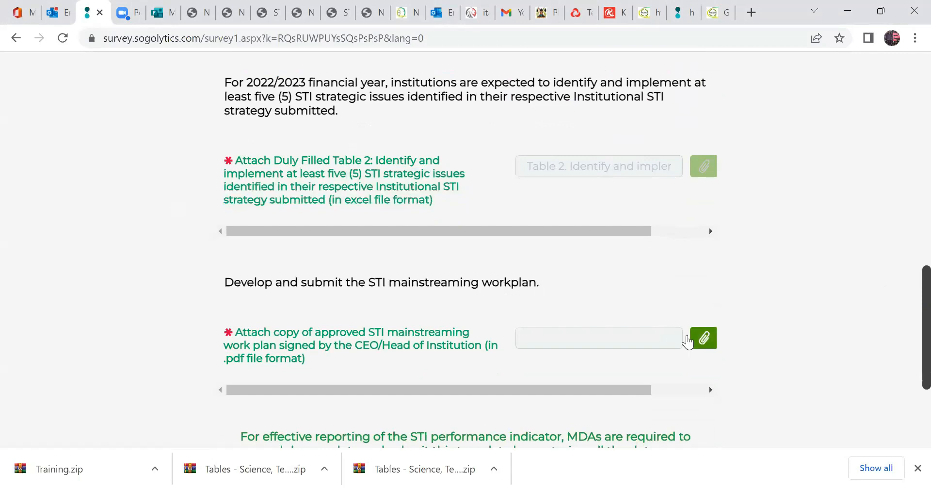
{"action": "left_click", "coordinate": [701, 344]}
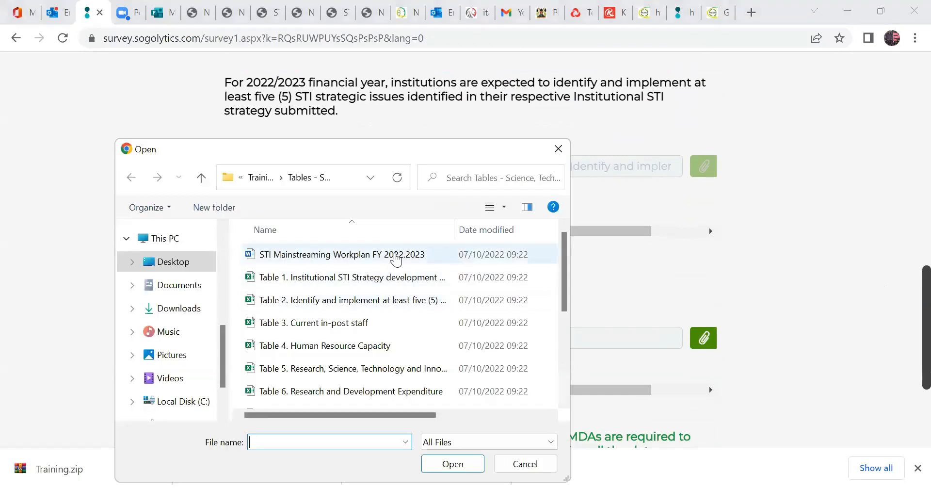
{"action": "left_click", "coordinate": [395, 258]}
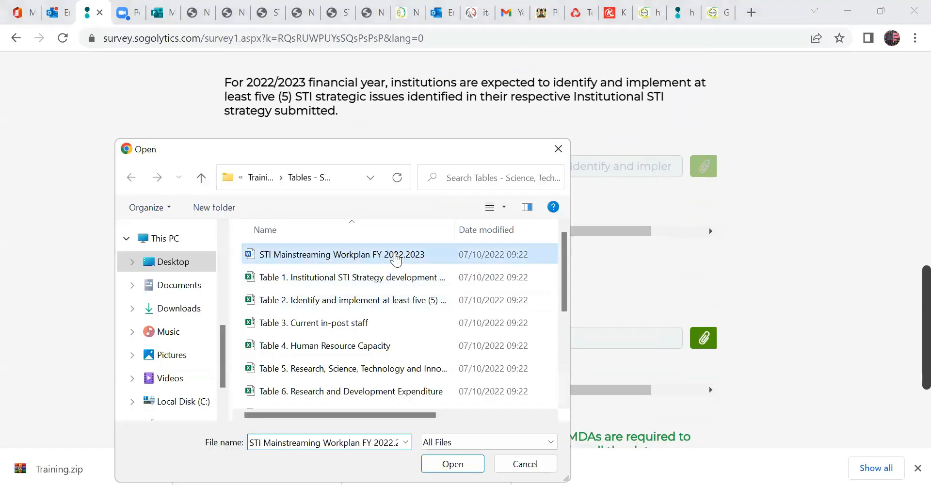
{"action": "double_click", "coordinate": [283, 258]}
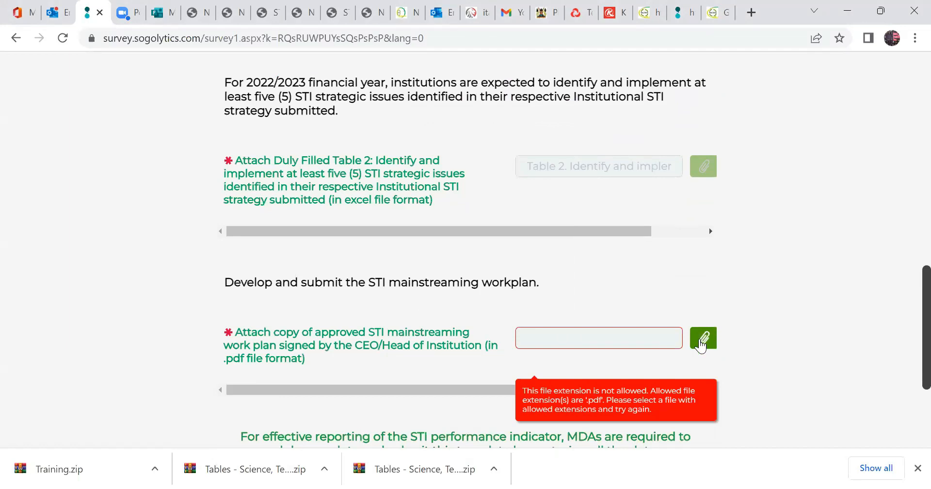
{"action": "left_click", "coordinate": [703, 339]}
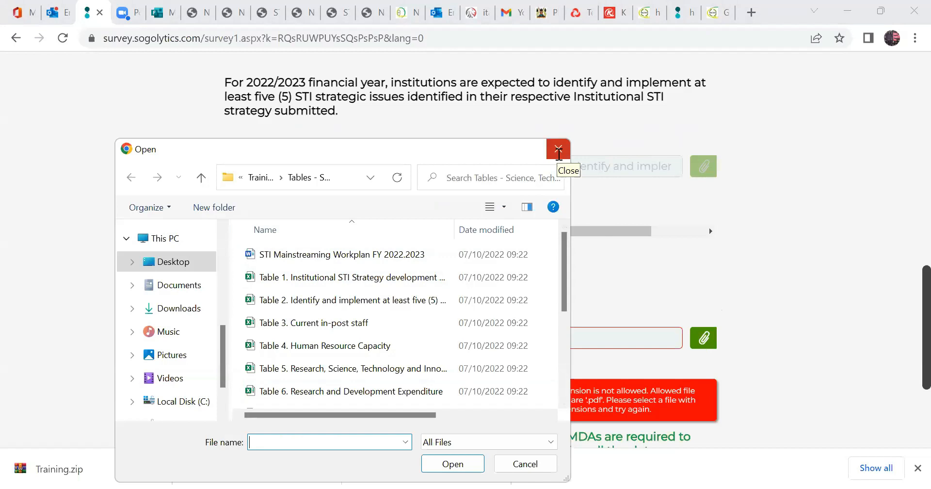
{"action": "left_click", "coordinate": [559, 150]}
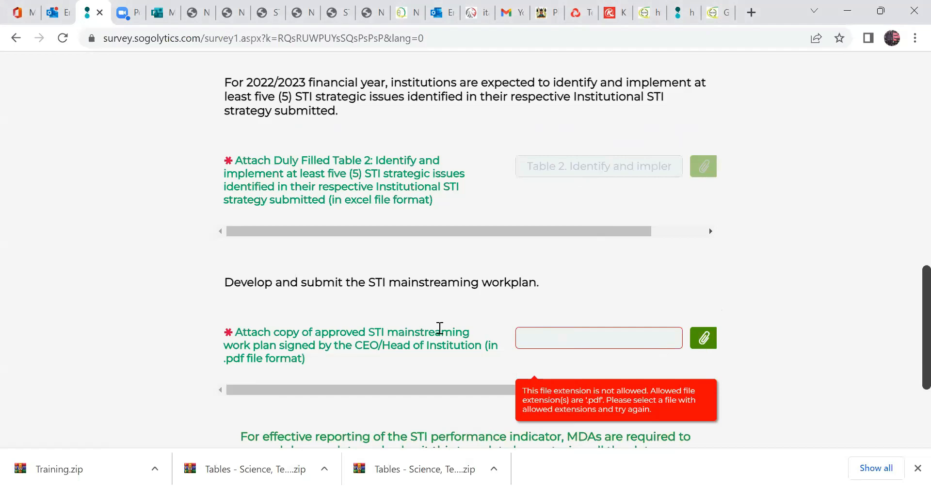
Highlight the .pdf format requirement and attach the "Approved STI mainstreaming work plan signed..." file from the Evidences folder as the approved work plan.
{"action": "left_click_drag", "start_coordinate": [225, 364], "coordinate": [303, 364]}
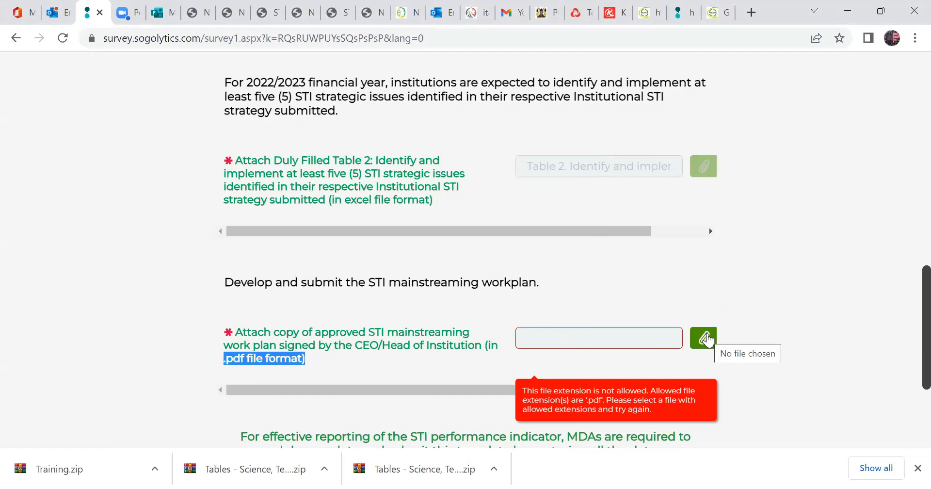
{"action": "left_click", "coordinate": [706, 340]}
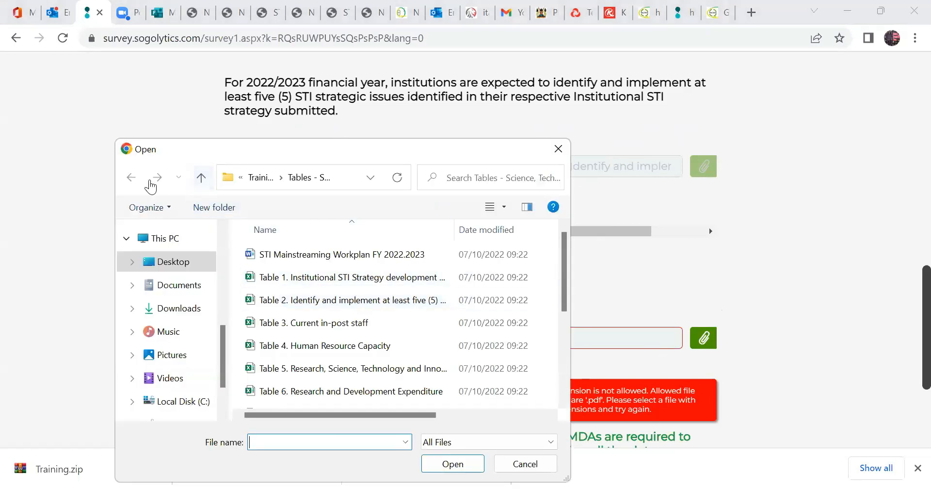
{"action": "left_click", "coordinate": [201, 178]}
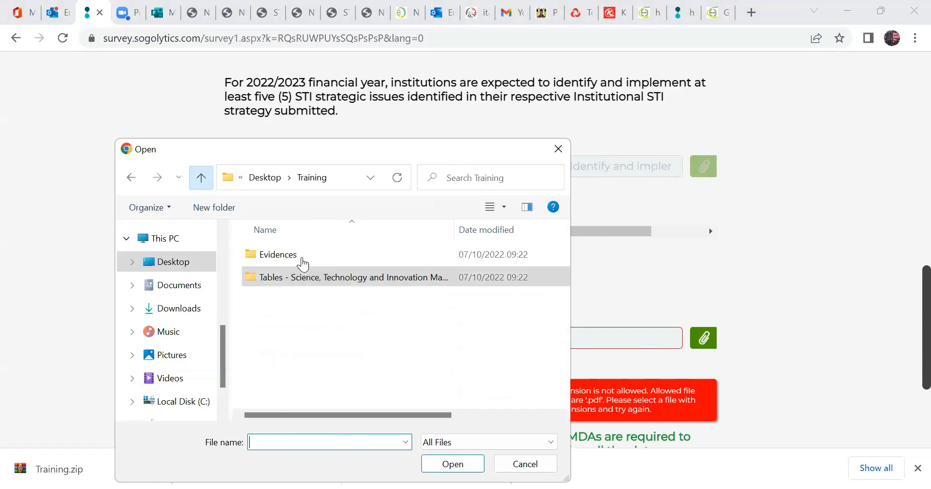
{"action": "double_click", "coordinate": [303, 256]}
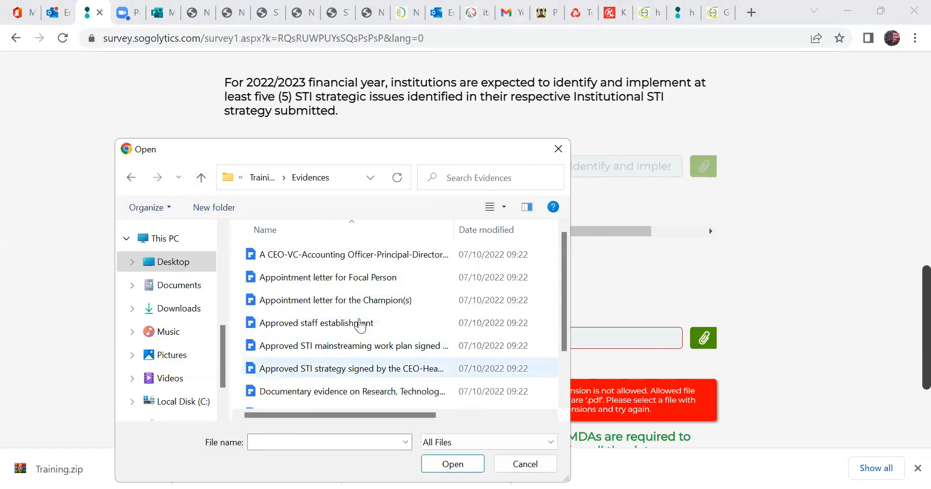
{"action": "left_click", "coordinate": [367, 346]}
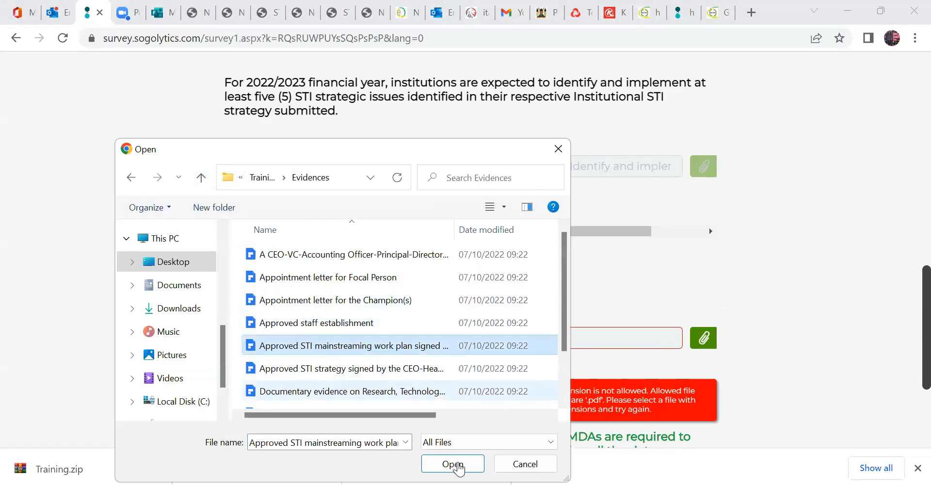
{"action": "left_click", "coordinate": [453, 464]}
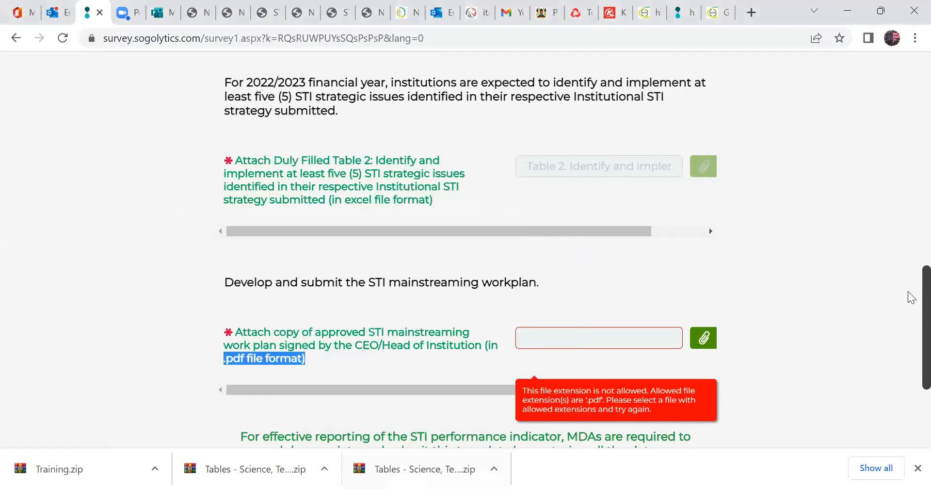
Proceed to the survey page after the STI strategy and work plan attachments.
{"action": "scroll", "coordinate": [911, 327], "scroll_direction": "down", "scroll_amount": 2}
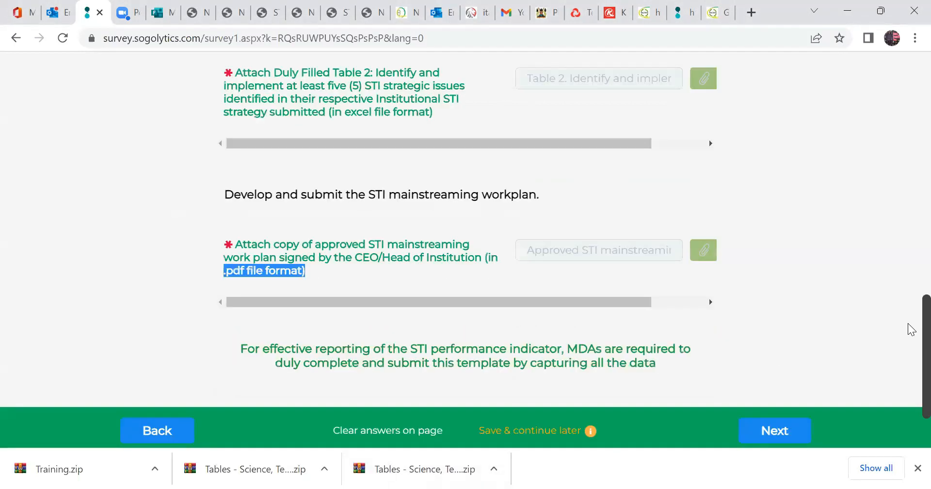
{"action": "scroll", "coordinate": [910, 330], "scroll_direction": "down", "scroll_amount": 1}
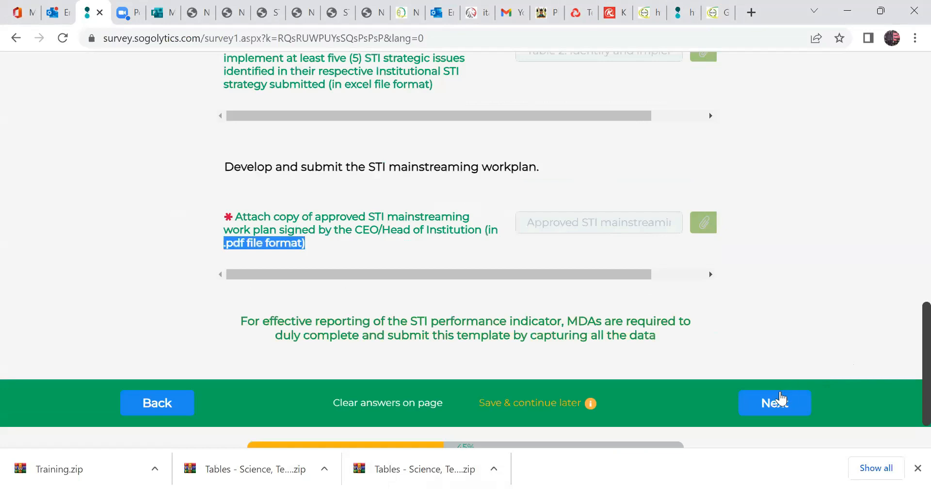
{"action": "left_click", "coordinate": [779, 400]}
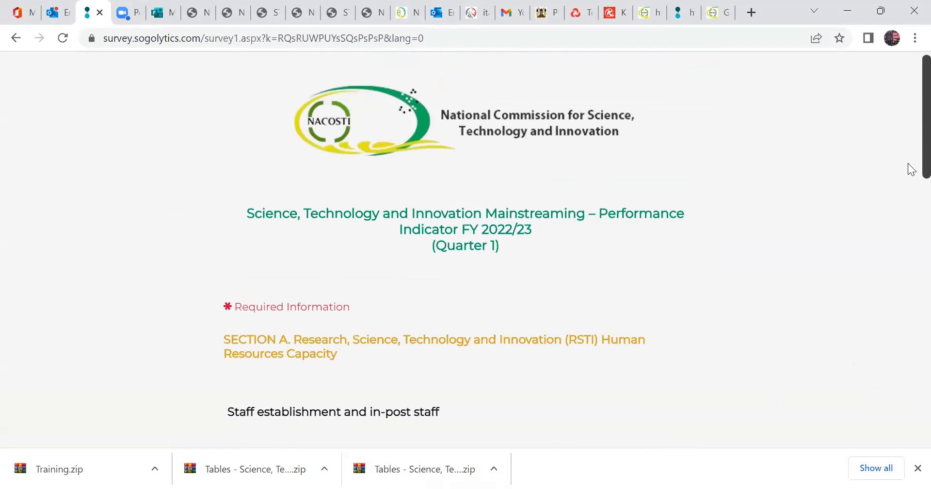
In Section A, enter 189 as the approved staff establishment and 122 as the total number of in-post staff.
{"action": "scroll", "coordinate": [909, 165], "scroll_direction": "down", "scroll_amount": 2}
{"action": "scroll", "coordinate": [911, 165], "scroll_direction": "down", "scroll_amount": 1}
{"action": "scroll", "coordinate": [911, 165], "scroll_direction": "up", "scroll_amount": 1}
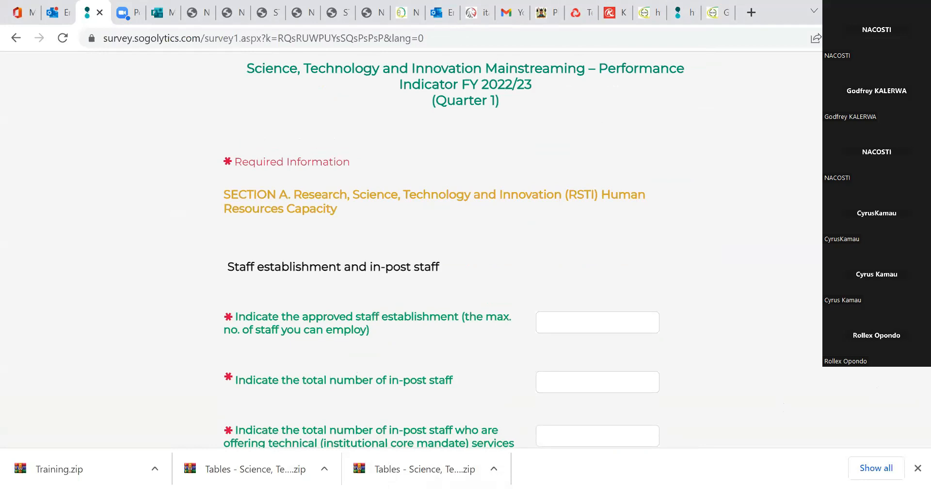
{"action": "scroll", "coordinate": [454, 249], "scroll_direction": "down", "scroll_amount": 1}
{"action": "scroll", "coordinate": [509, 168], "scroll_direction": "down", "scroll_amount": 1}
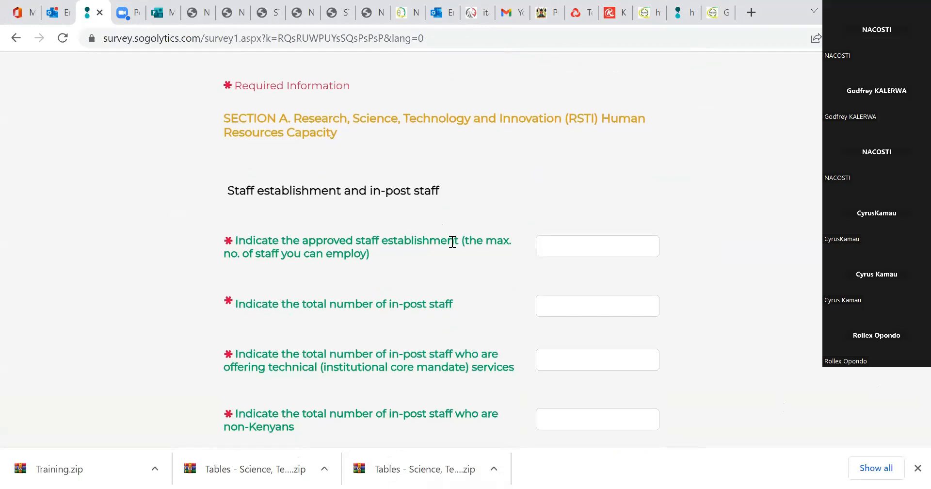
{"action": "left_click", "coordinate": [578, 245]}
{"action": "type", "text": "189"}
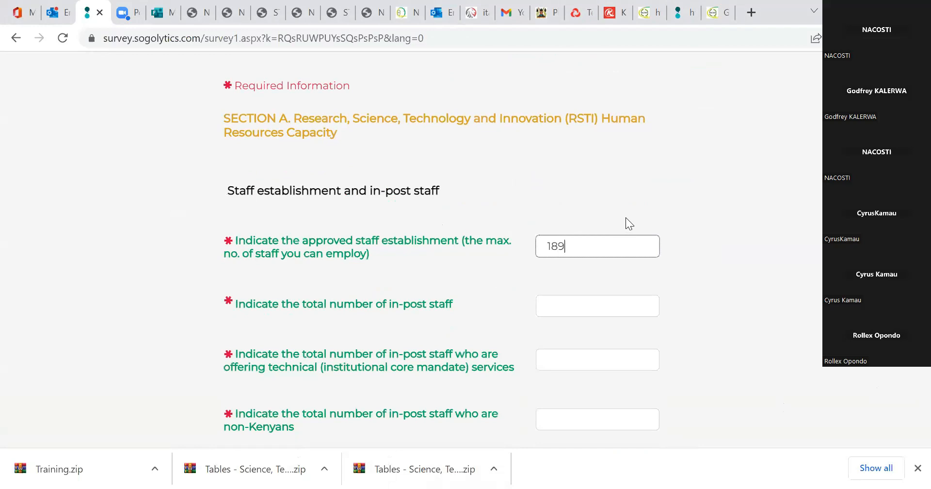
{"action": "left_click", "coordinate": [570, 310]}
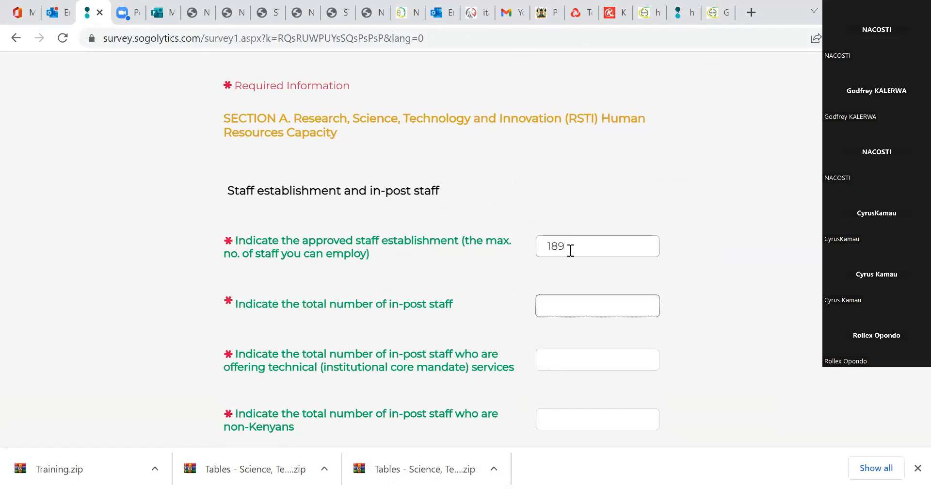
{"action": "left_click_drag", "start_coordinate": [564, 246], "coordinate": [541, 245]}
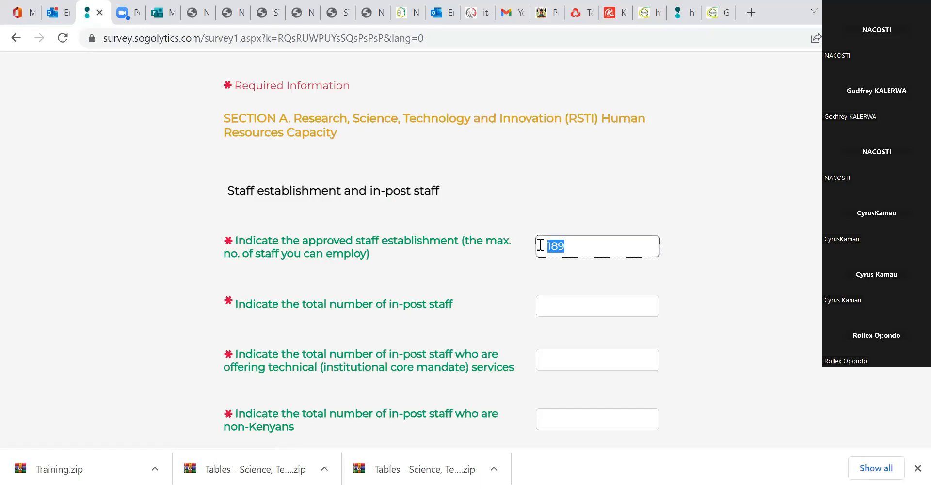
{"action": "left_click", "coordinate": [562, 306]}
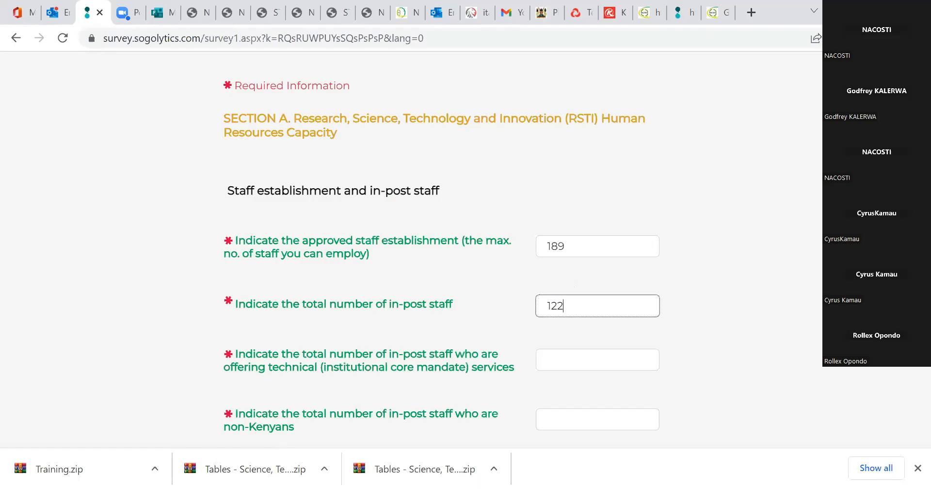
Enter 70 as the total number of in-post staff offering technical (institutional core mandate) services.
{"action": "scroll", "coordinate": [653, 260], "scroll_direction": "down", "scroll_amount": 2}
{"action": "scroll", "coordinate": [653, 260], "scroll_direction": "up", "scroll_amount": 2}
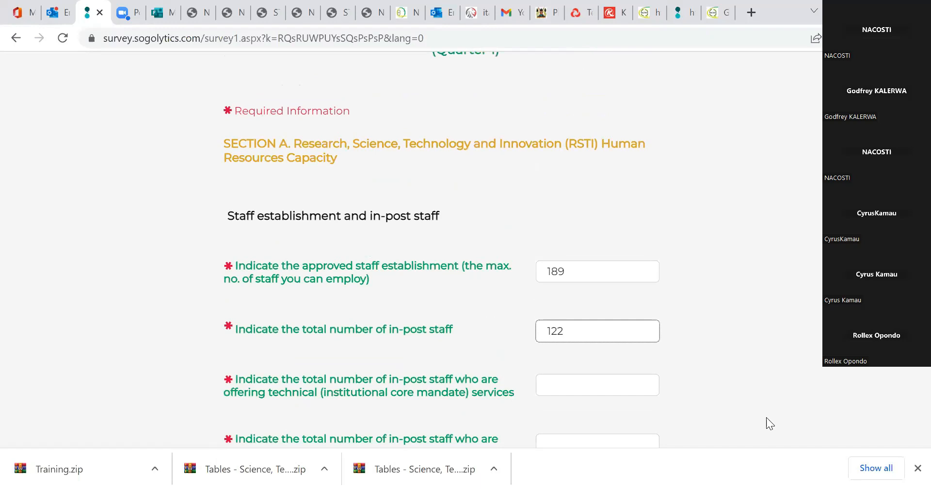
{"action": "left_click", "coordinate": [576, 387]}
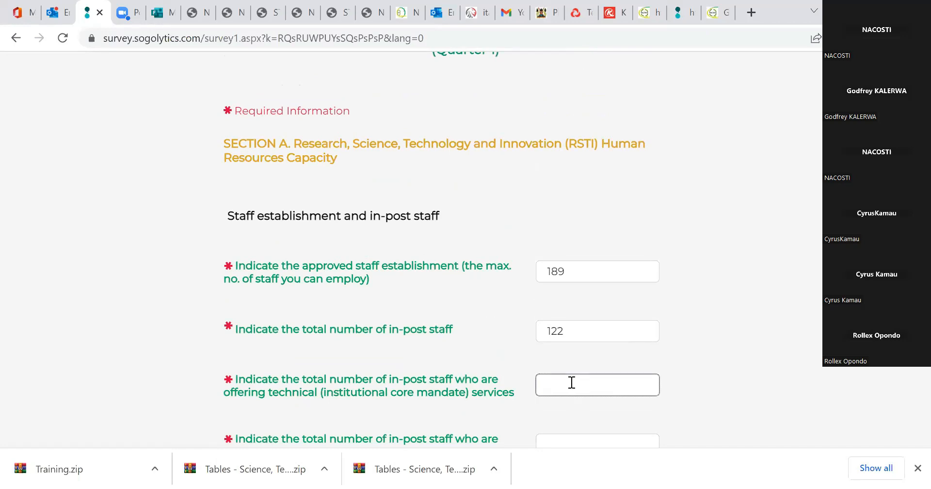
{"action": "type", "text": "70"}
Enter 0 for in-post non-Kenyan staff and 0 for non-Kenyans offering technical services, highlighting the latter question's text.
{"action": "scroll", "coordinate": [661, 248], "scroll_direction": "down", "scroll_amount": 4}
{"action": "scroll", "coordinate": [371, 308], "scroll_direction": "up", "scroll_amount": 1}
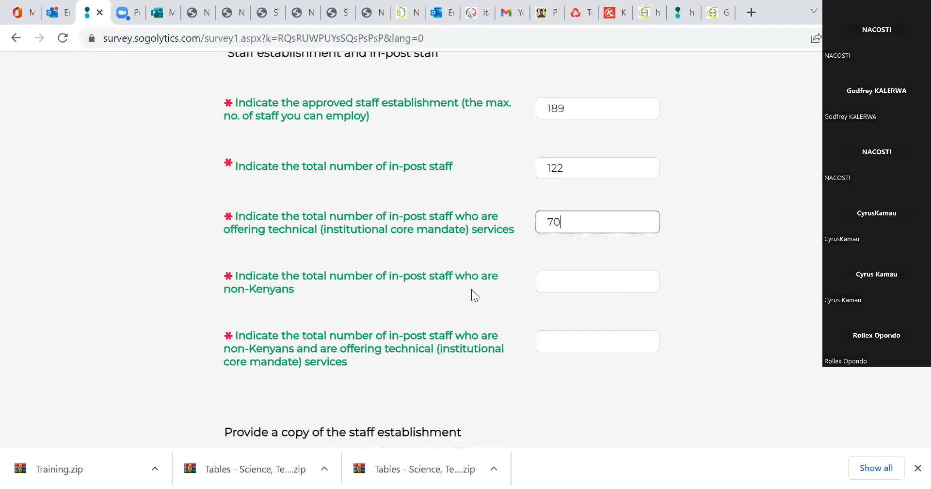
{"action": "left_click", "coordinate": [564, 285]}
{"action": "type", "text": "5"}
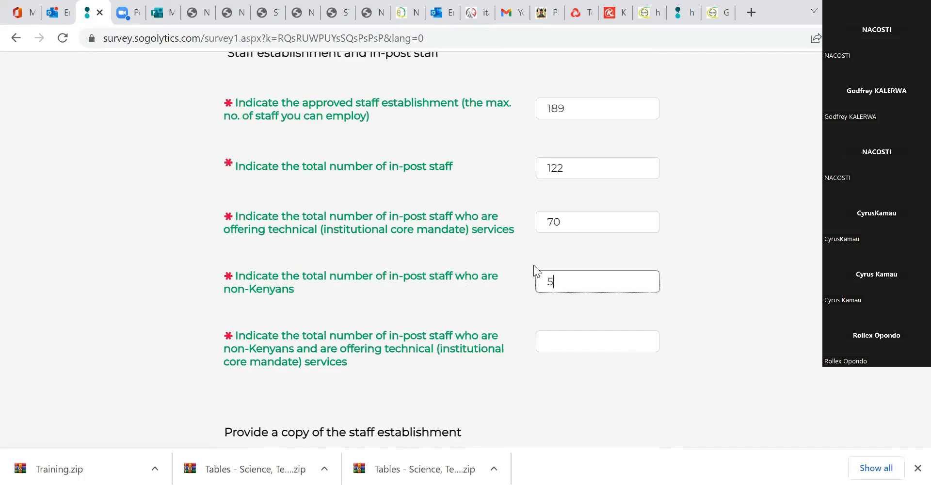
{"action": "key", "text": "BackSpace"}
{"action": "type", "text": "0"}
{"action": "left_click_drag", "start_coordinate": [391, 335], "coordinate": [416, 382]}
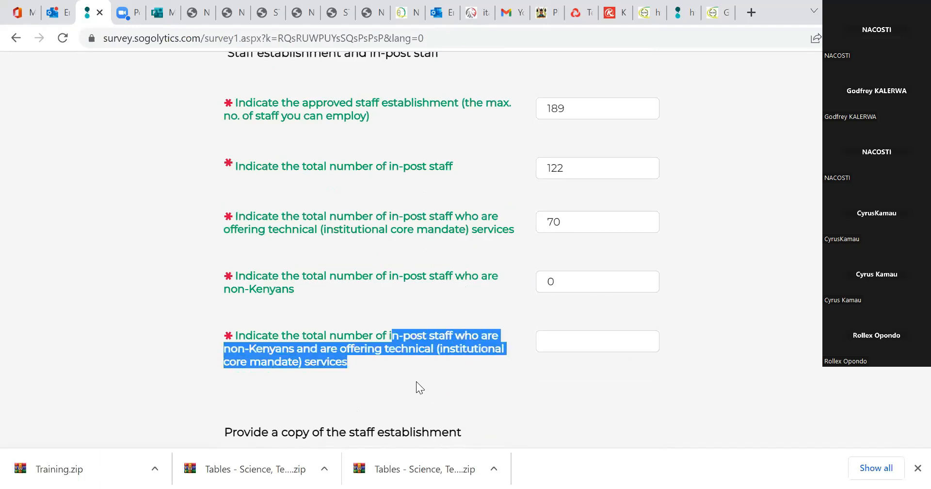
{"action": "left_click", "coordinate": [546, 347]}
{"action": "type", "text": "0"}
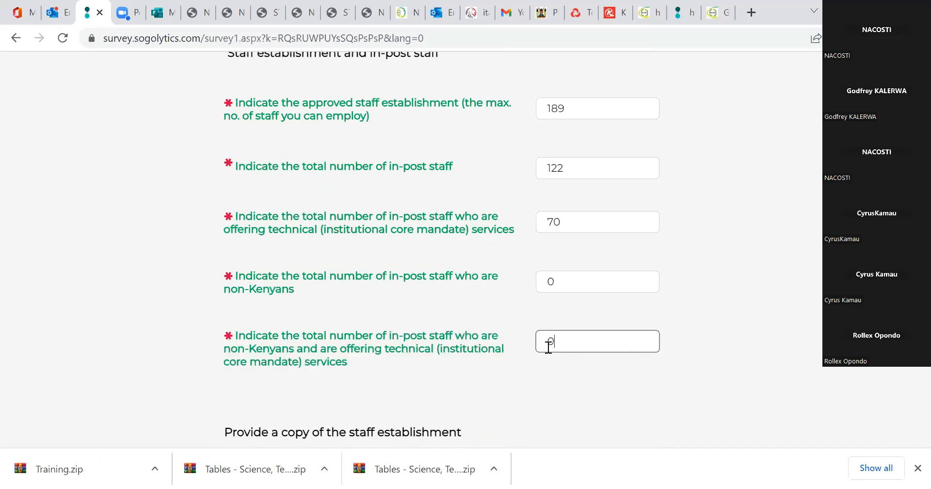
Change both the number of in-post non-Kenyan staff and the number of non-Kenyans offering technical services to 3.
{"action": "left_click", "coordinate": [557, 281]}
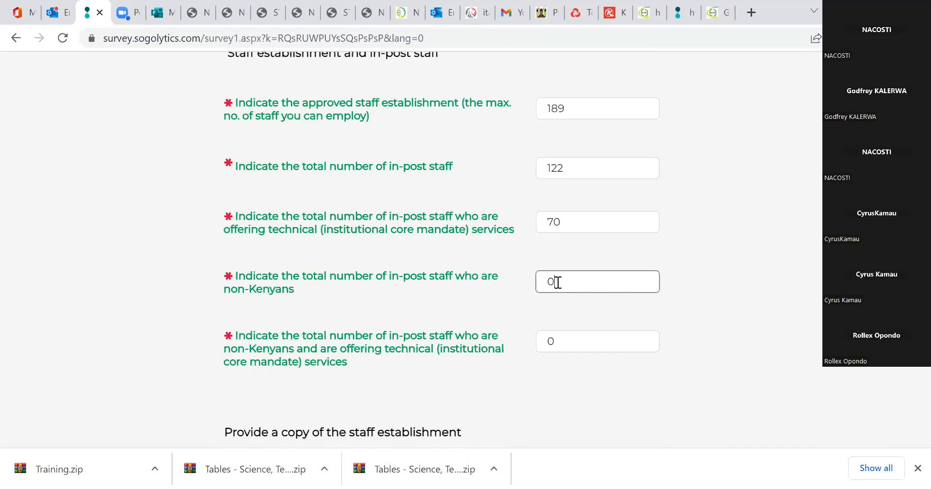
{"action": "key", "text": "BackSpace"}
{"action": "type", "text": "3"}
{"action": "left_click", "coordinate": [562, 342]}
{"action": "key", "text": "BackSpace"}
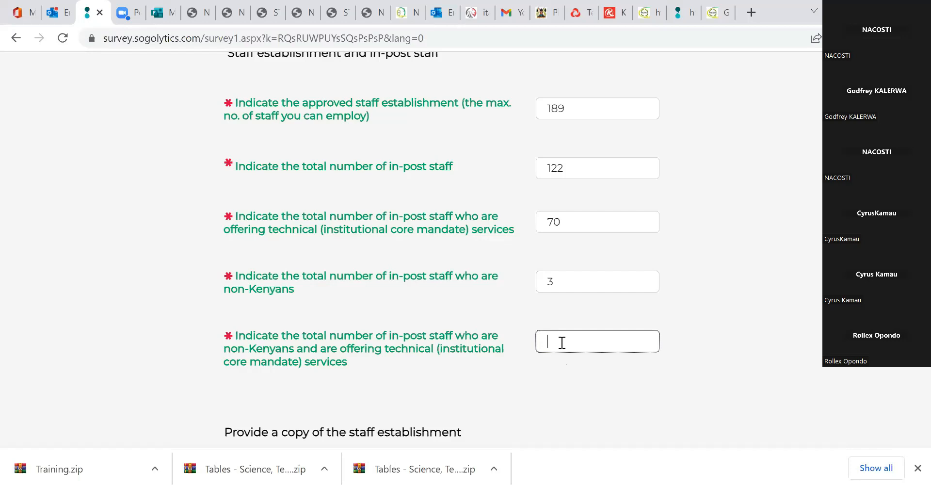
{"action": "type", "text": "3"}
Switch to the "Table 3. Current in-post staff" workbook in Excel, check its establishment and variance columns, and enable editing.
{"action": "scroll", "coordinate": [381, 206], "scroll_direction": "down", "scroll_amount": 5}
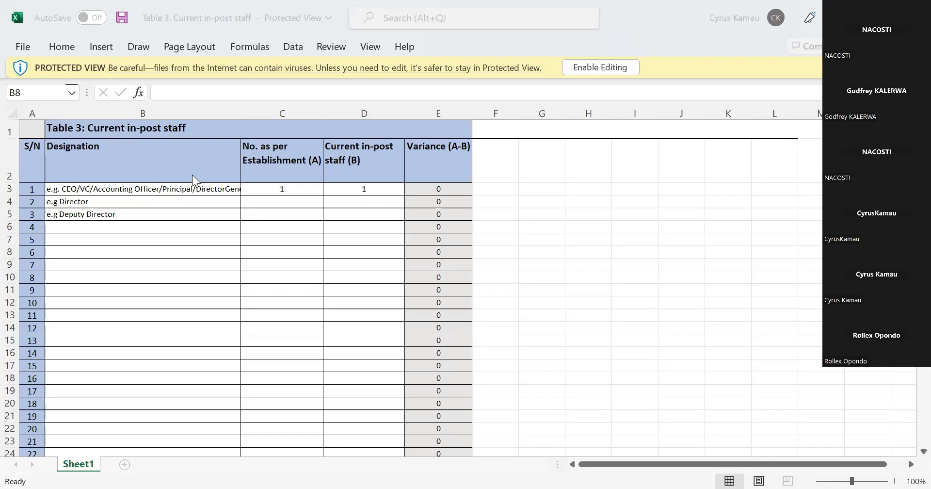
{"action": "left_click", "coordinate": [188, 190]}
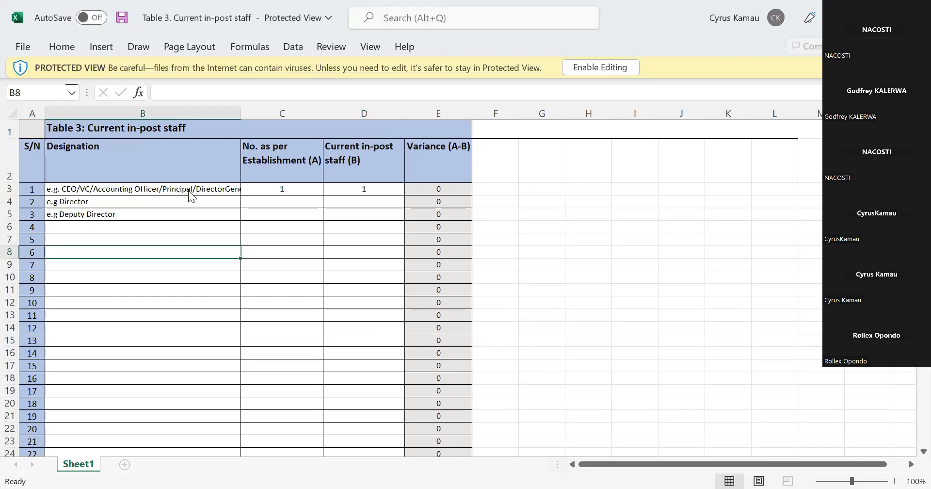
{"action": "left_click", "coordinate": [292, 181]}
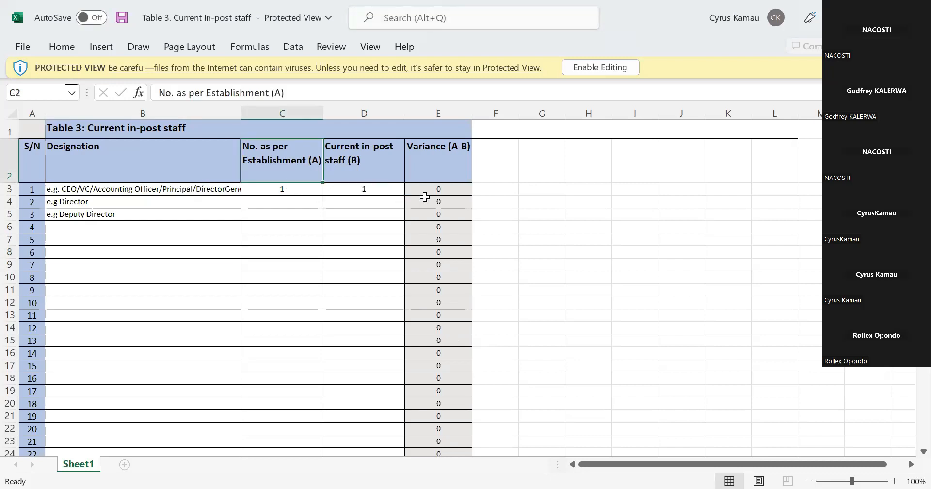
{"action": "left_click", "coordinate": [439, 199]}
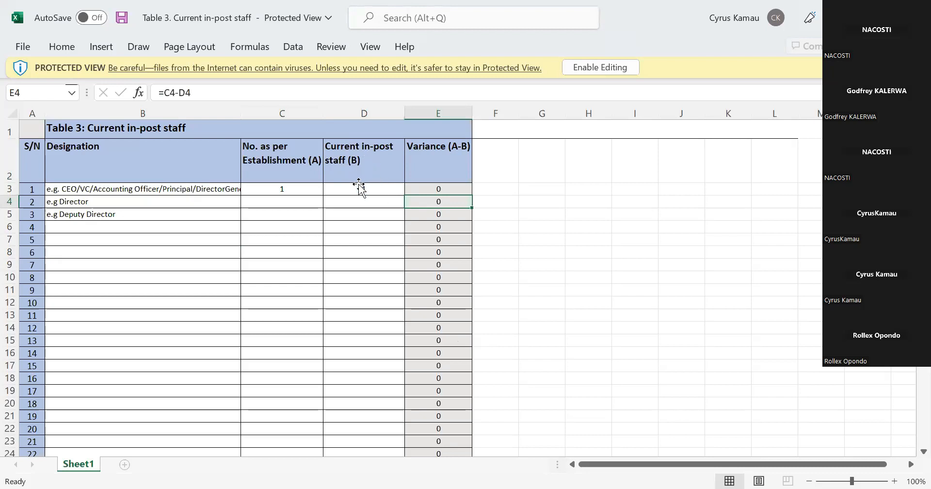
{"action": "left_click", "coordinate": [275, 204]}
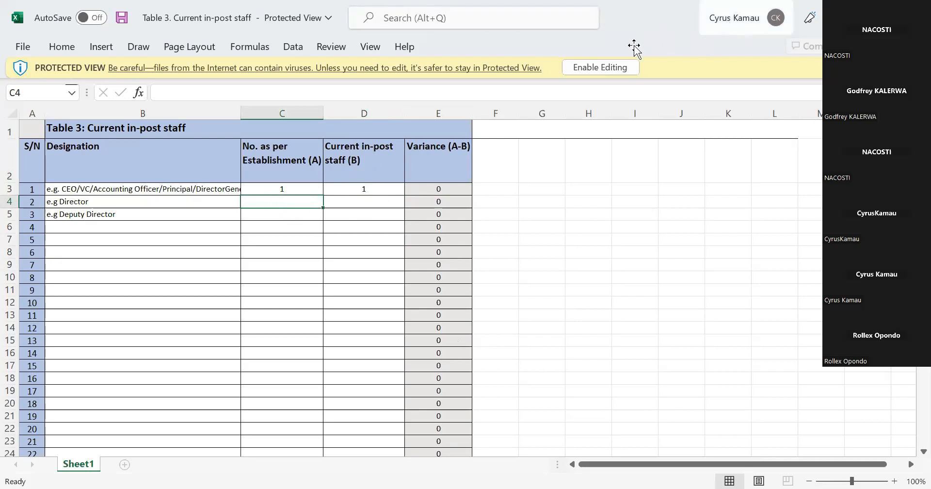
{"action": "left_click", "coordinate": [622, 67]}
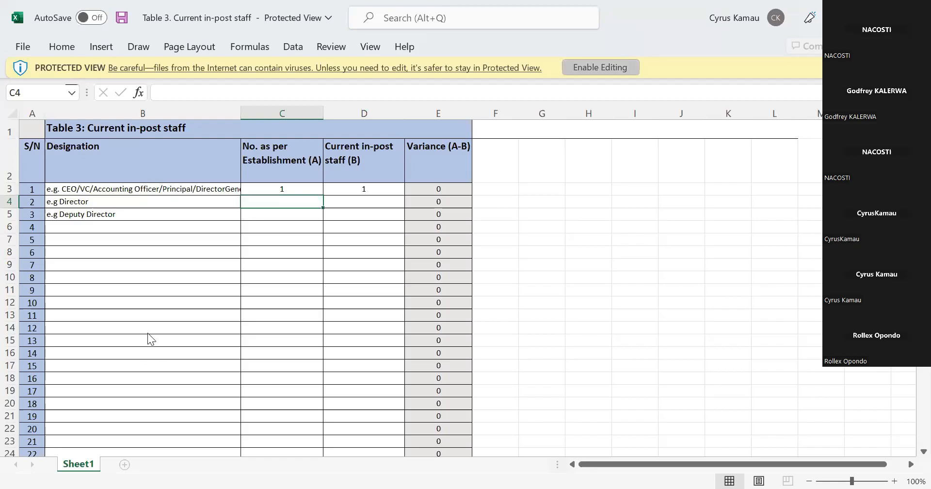
{"action": "left_click", "coordinate": [601, 67]}
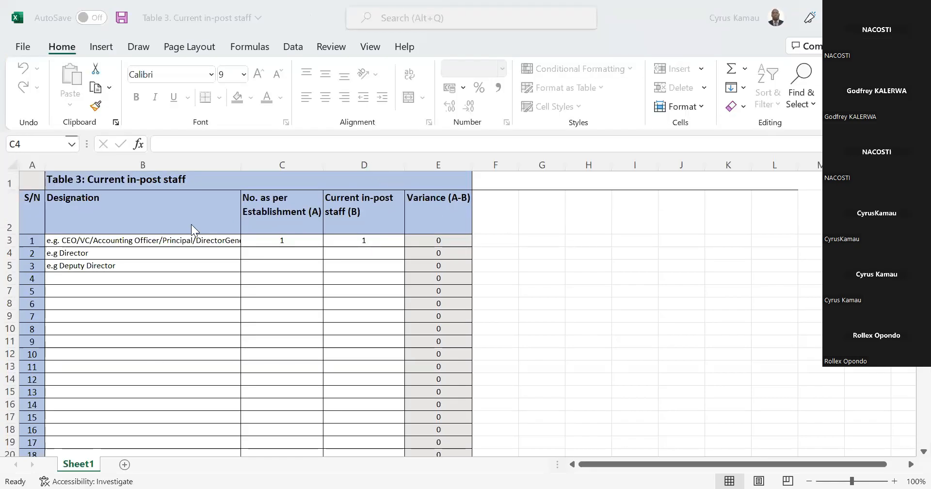
In the Director row of Table 3, enter 4 as the number per establishment and 2 as the current in-post staff.
{"action": "left_click", "coordinate": [267, 257]}
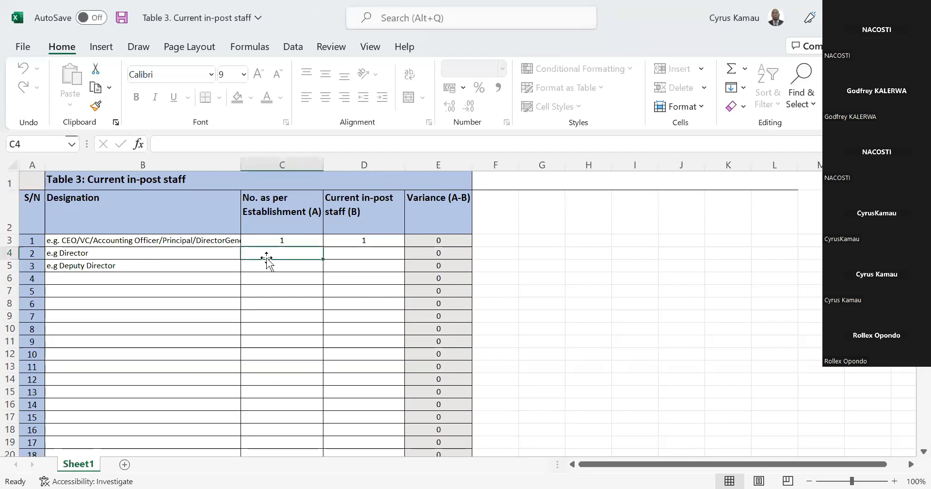
{"action": "type", "text": "4"}
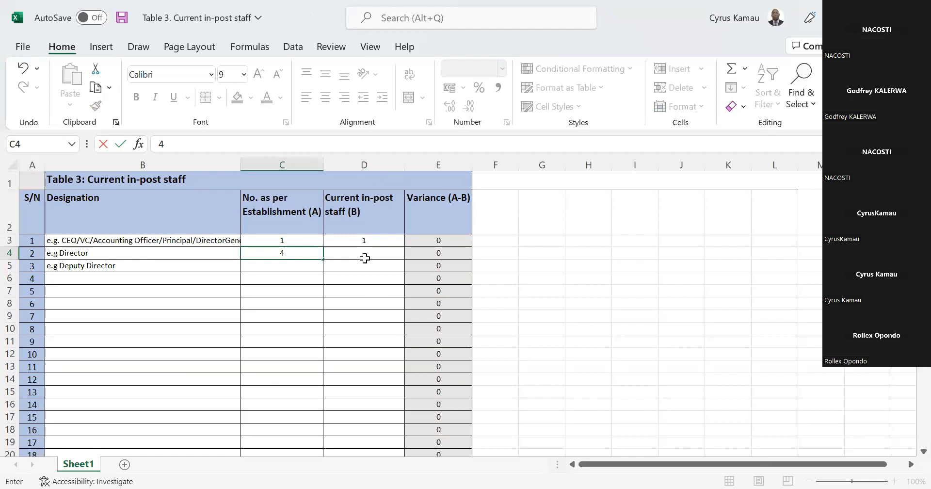
{"action": "left_click", "coordinate": [364, 258]}
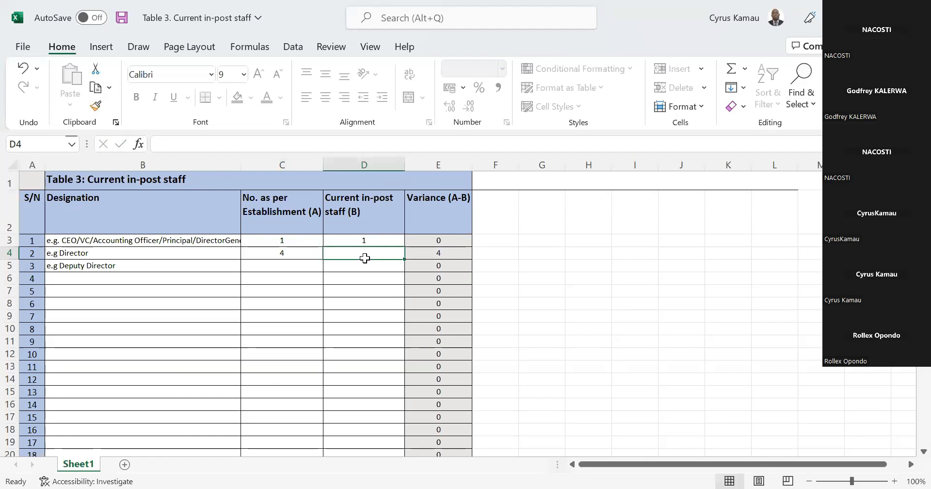
{"action": "type", "text": "2"}
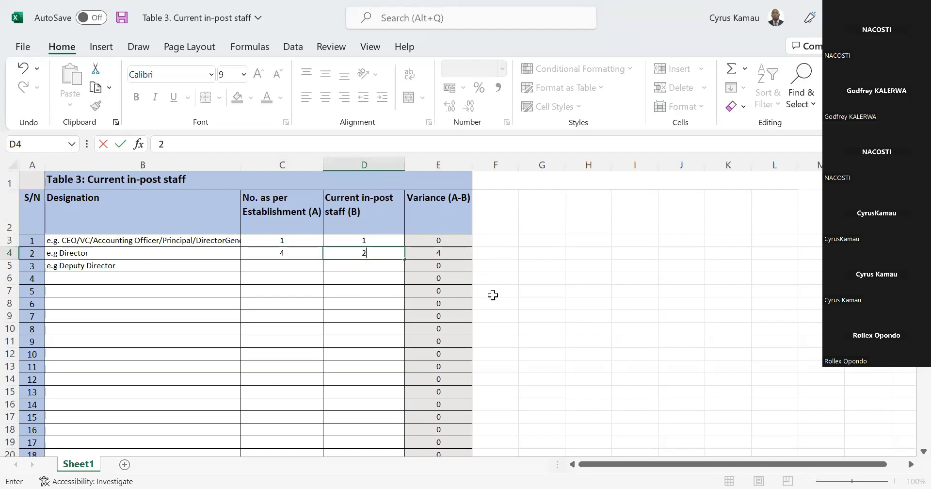
{"action": "left_click", "coordinate": [485, 253]}
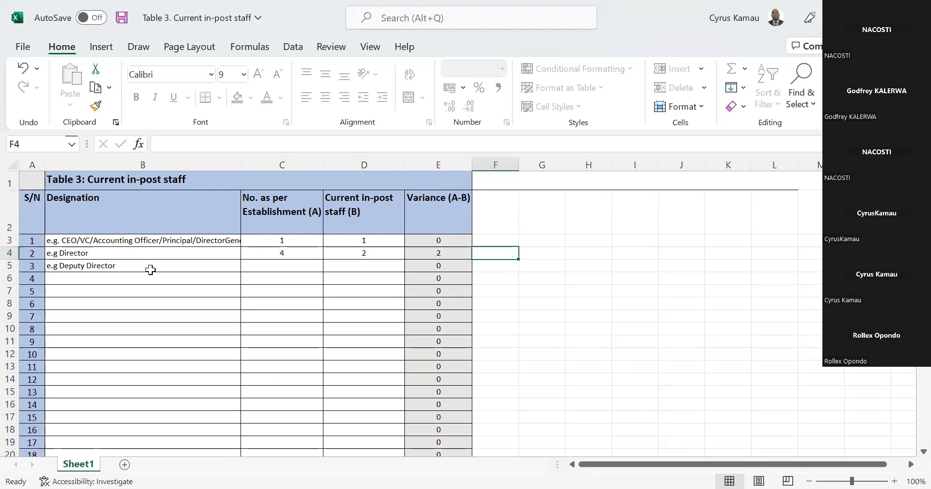
In the Deputy Director row, enter 20 as the number per establishment and 12 as the current in-post staff.
{"action": "left_click", "coordinate": [269, 265]}
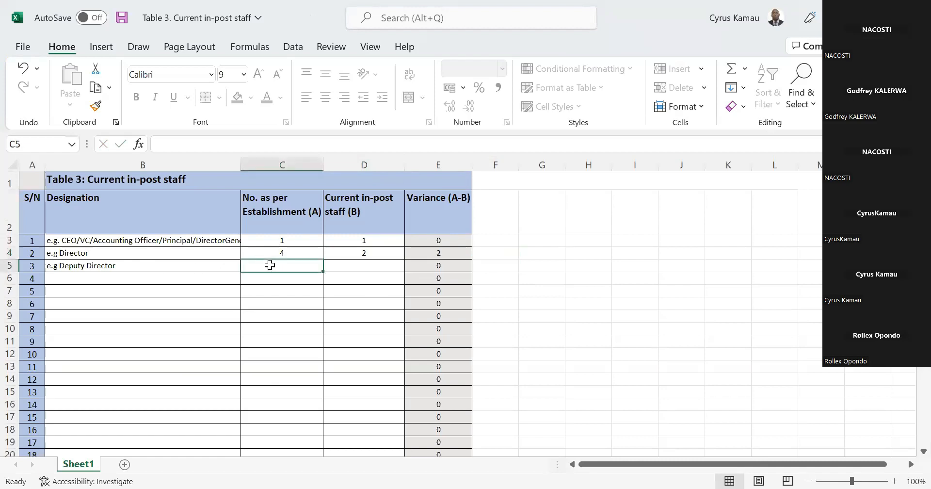
{"action": "type", "text": "20"}
{"action": "left_click", "coordinate": [376, 269]}
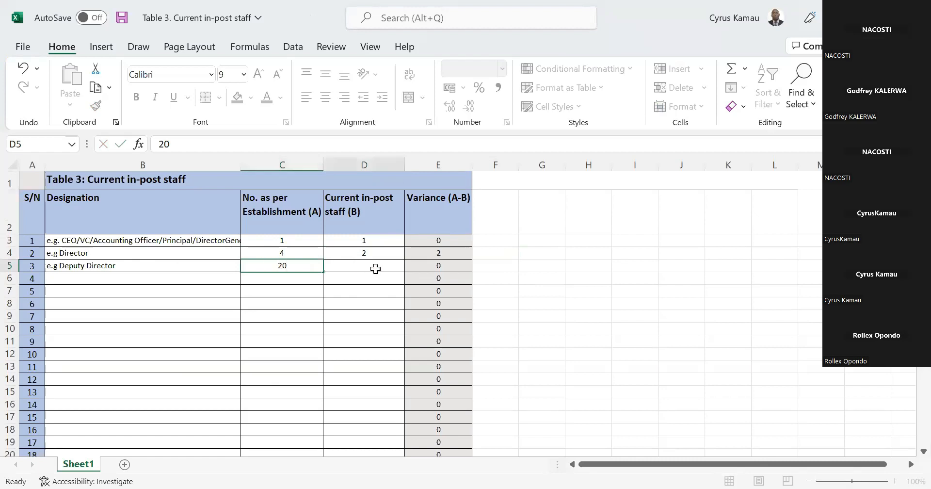
{"action": "type", "text": "12"}
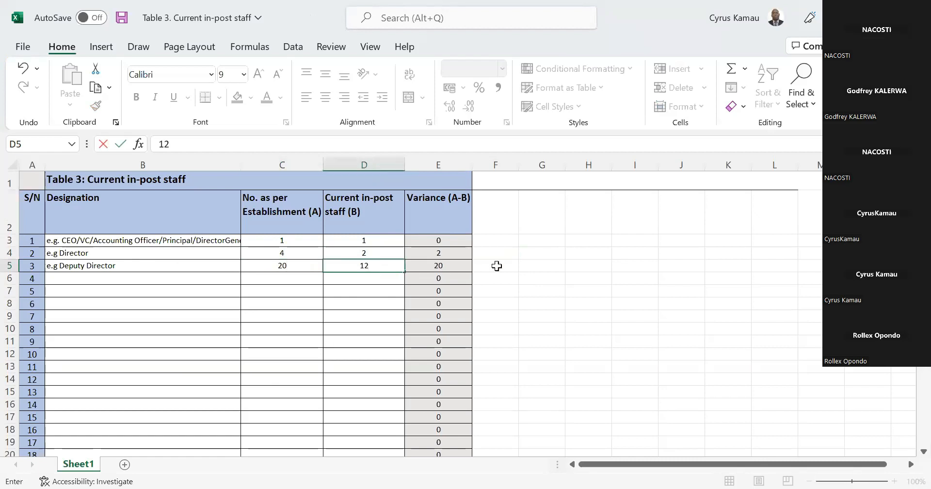
{"action": "left_click", "coordinate": [520, 266]}
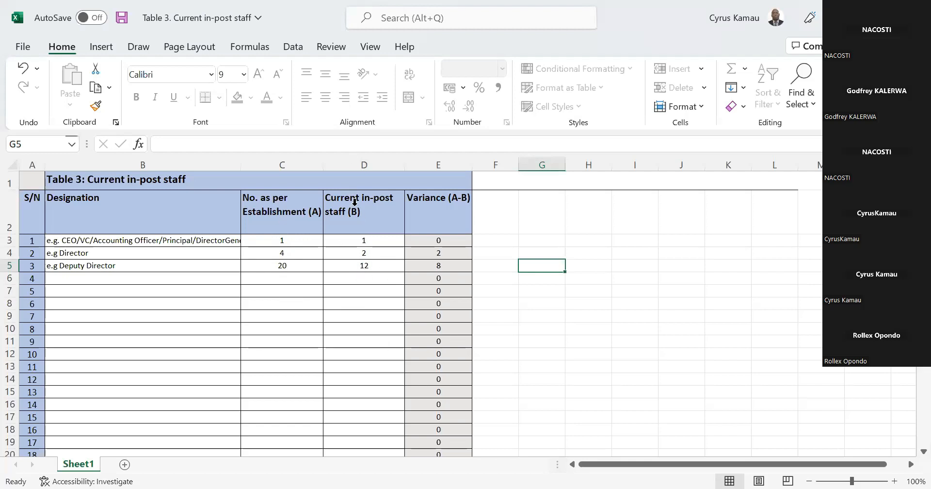
{"action": "left_click", "coordinate": [167, 290]}
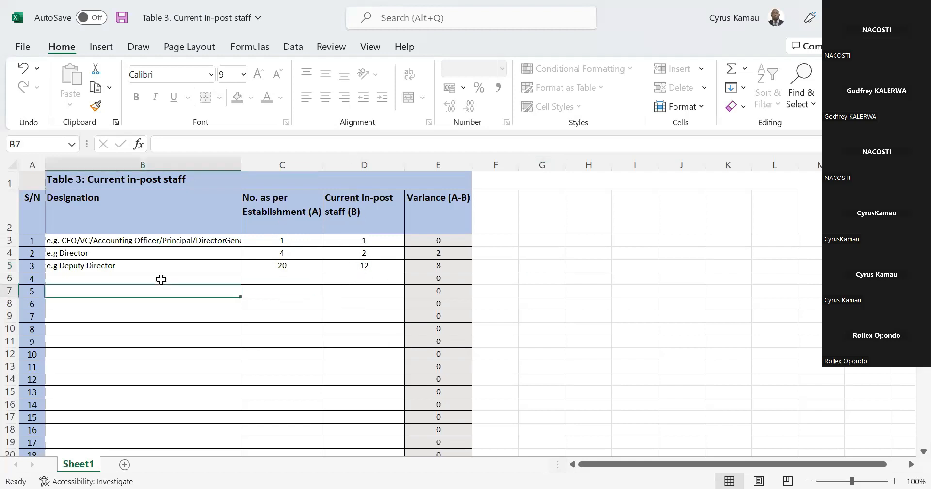
{"action": "key", "text": "Up"}
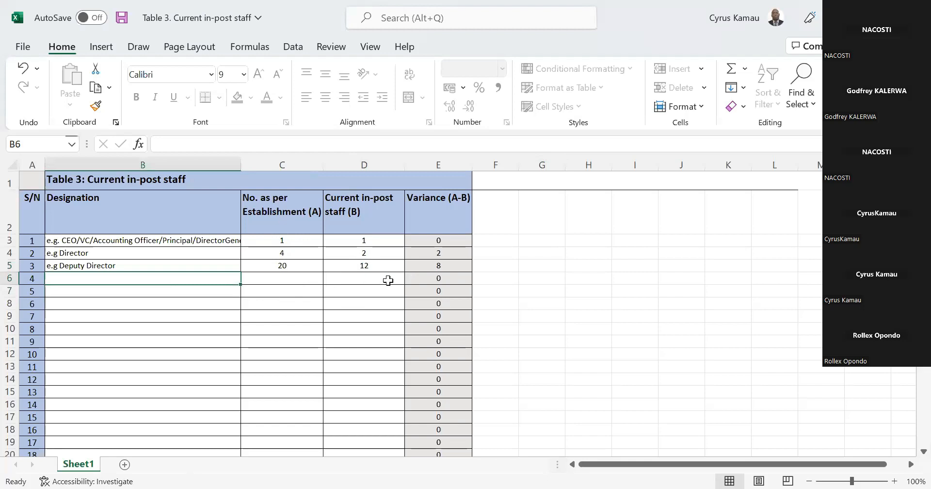
{"action": "key", "text": "Right"}
{"action": "key", "text": "Right"}
{"action": "scroll", "coordinate": [598, 422], "scroll_direction": "right", "scroll_amount": 2}
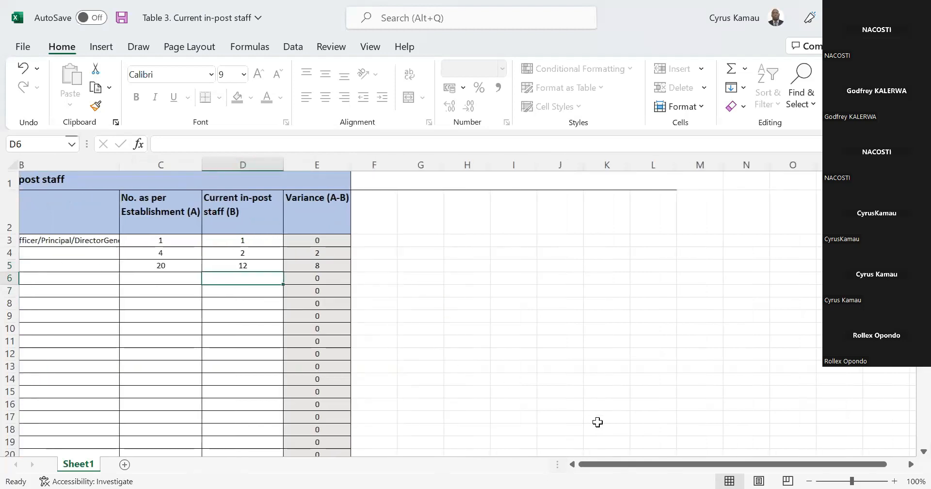
{"action": "left_click", "coordinate": [659, 454]}
{"action": "left_click_drag", "start_coordinate": [618, 470], "coordinate": [114, 395]}
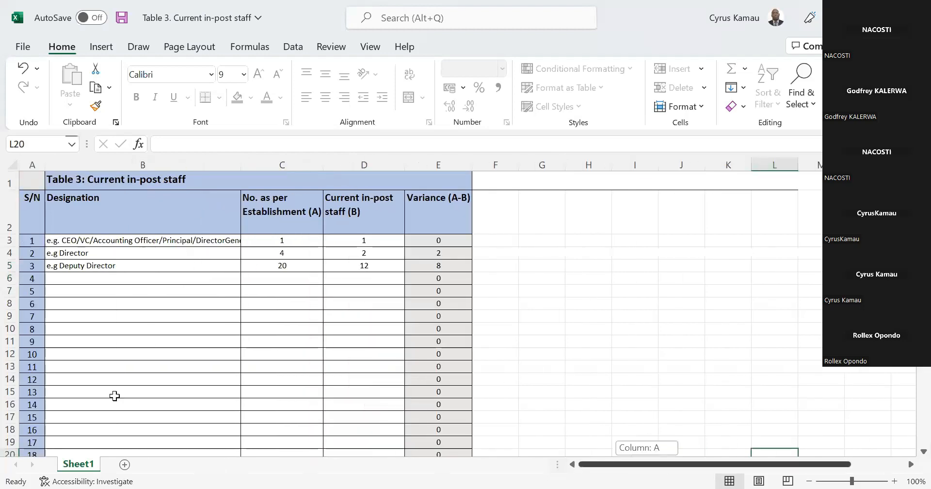
{"action": "left_click", "coordinate": [115, 395]}
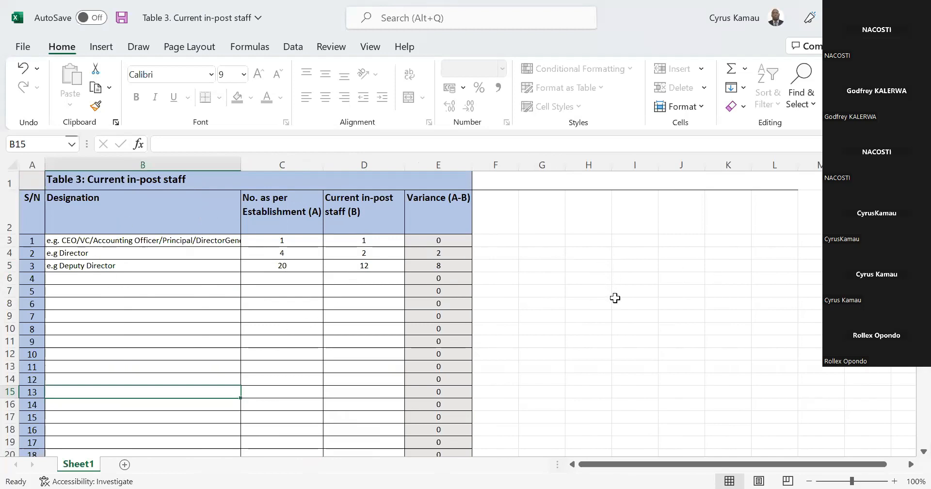
{"action": "left_click", "coordinate": [646, 299]}
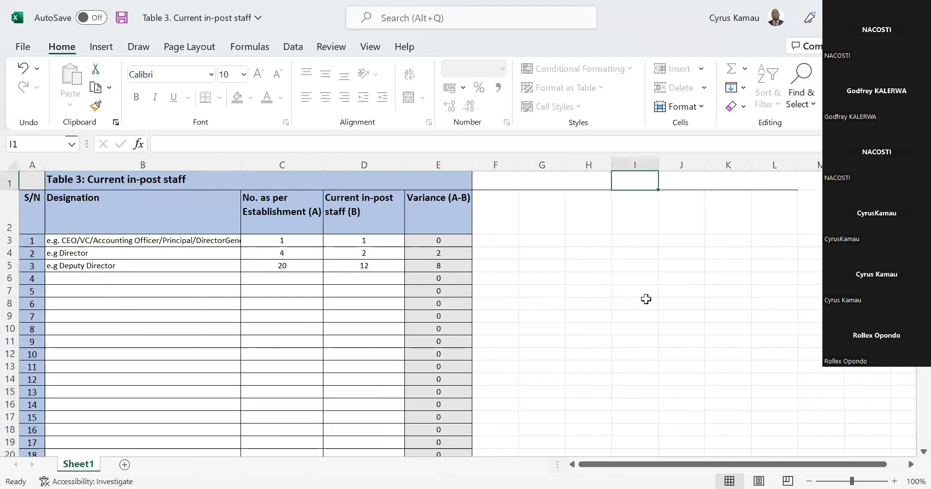
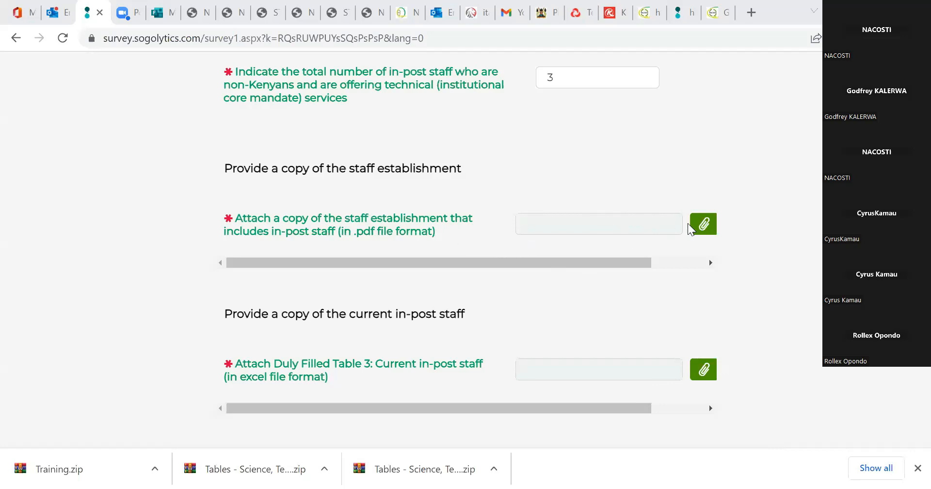
Attach the "Approved staff establishment" file from the Evidences folder as the copy of the staff establishment.
{"action": "left_click", "coordinate": [694, 228]}
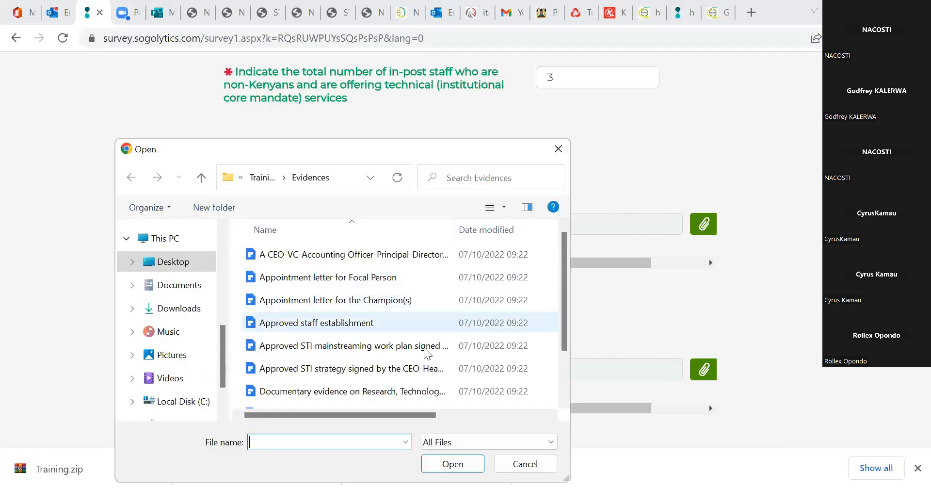
{"action": "left_click", "coordinate": [421, 323]}
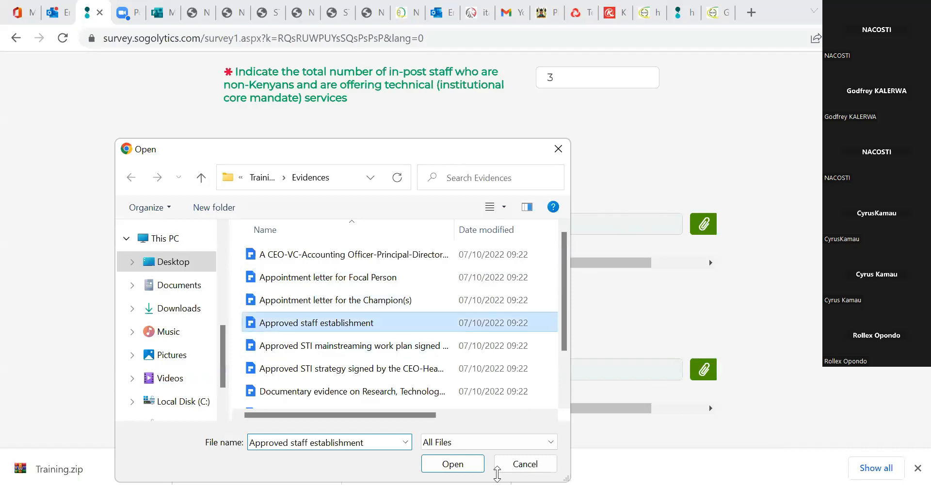
{"action": "left_click", "coordinate": [466, 469]}
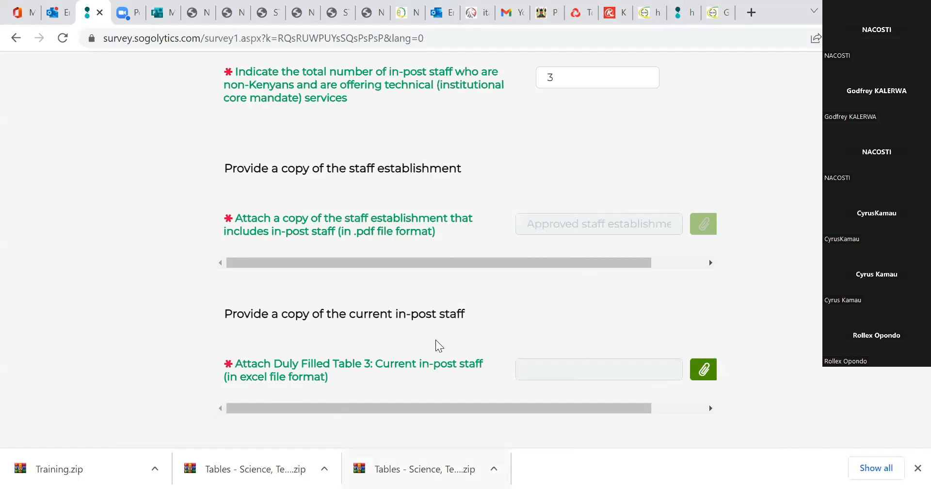
Attach the "Table 3. Current in-post staff" workbook from the Training folder's Tables subfolder as the duly filled Table 3.
{"action": "left_click", "coordinate": [703, 369]}
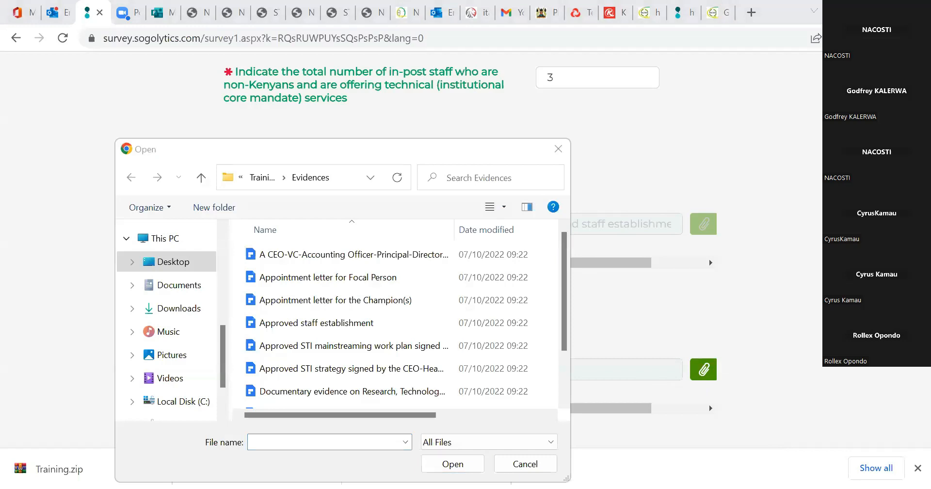
{"action": "left_click", "coordinate": [326, 155]}
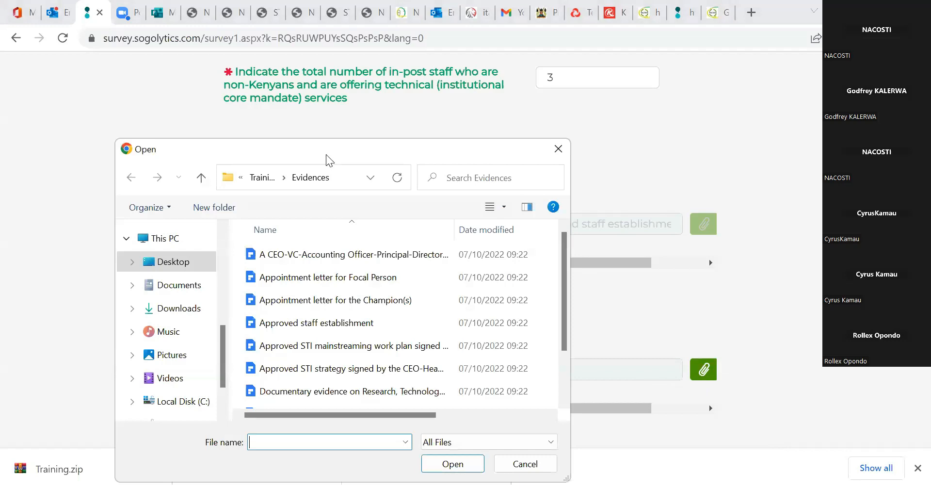
{"action": "double_click", "coordinate": [297, 276]}
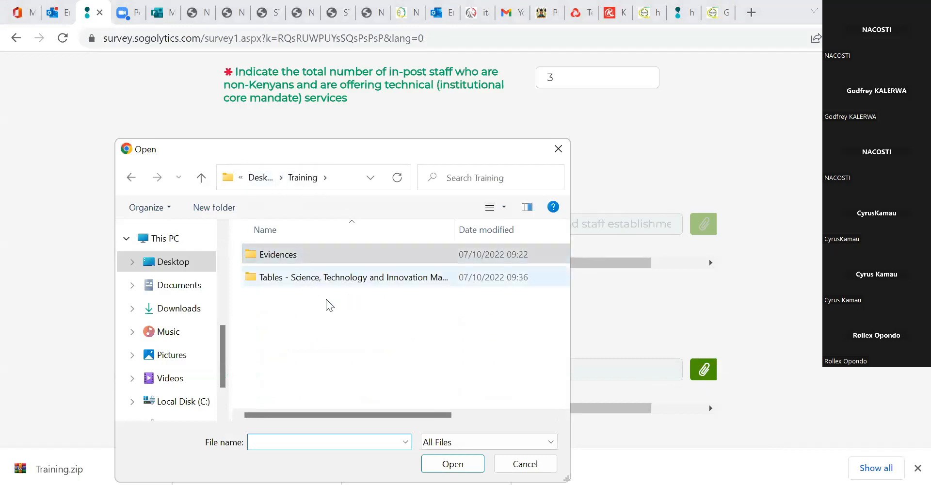
{"action": "left_click", "coordinate": [325, 321]}
{"action": "left_click", "coordinate": [453, 464]}
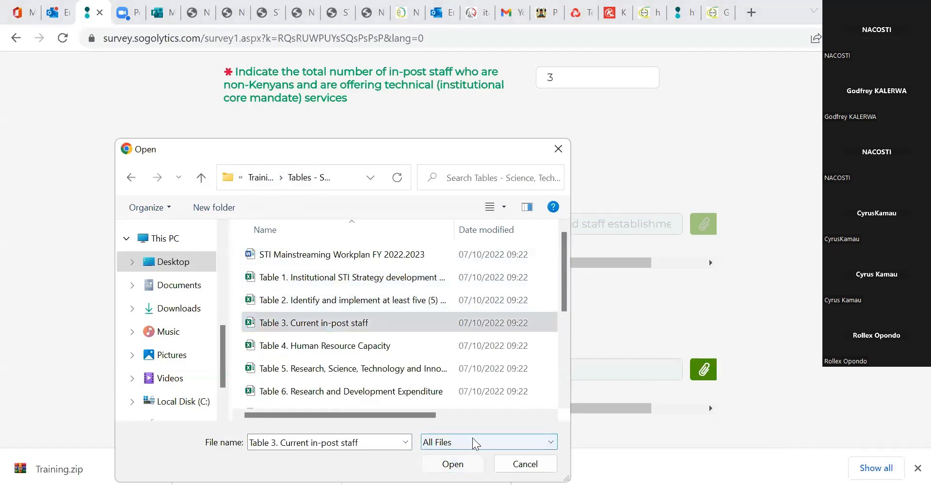
{"action": "left_click_drag", "start_coordinate": [243, 364], "coordinate": [371, 365]}
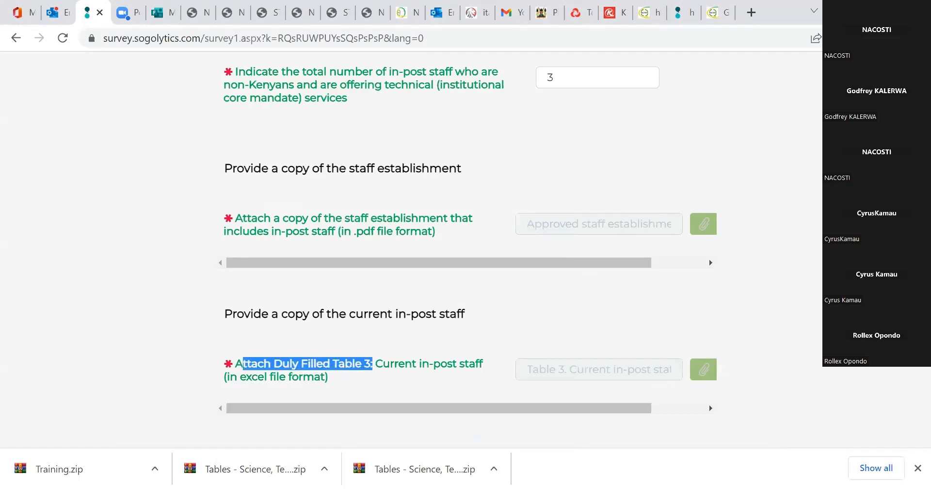
{"action": "left_click", "coordinate": [477, 438]}
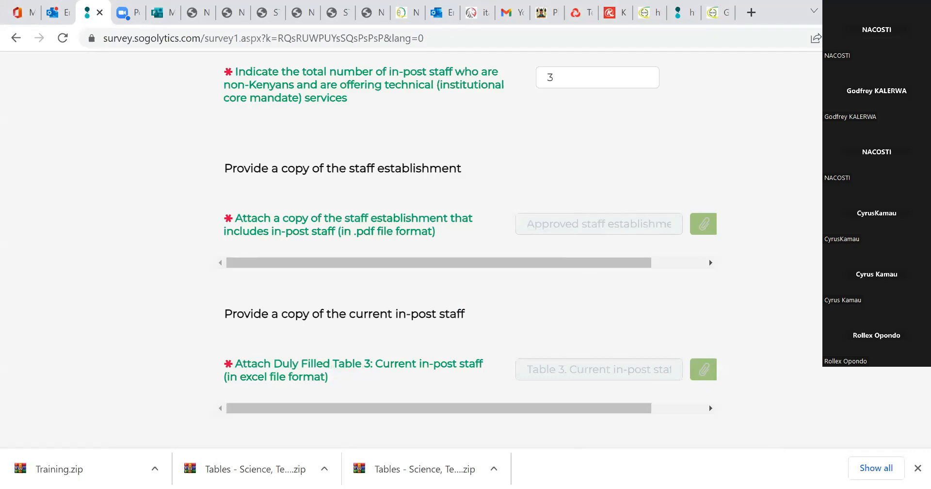
Attach the "Table 4. Human Resource Capacity" workbook as the duly filled Table 4.
{"action": "scroll", "coordinate": [470, 252], "scroll_direction": "down", "scroll_amount": 3}
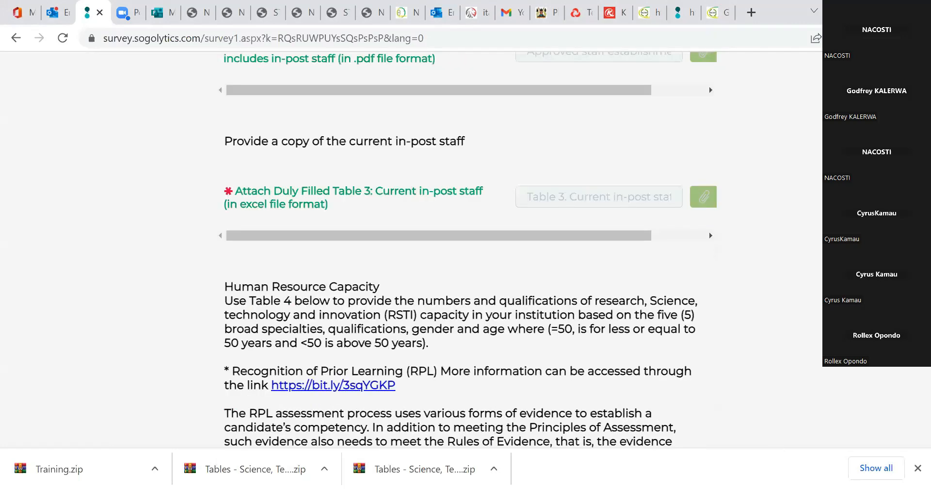
{"action": "scroll", "coordinate": [550, 357], "scroll_direction": "down", "scroll_amount": 5}
{"action": "scroll", "coordinate": [551, 357], "scroll_direction": "up", "scroll_amount": 2}
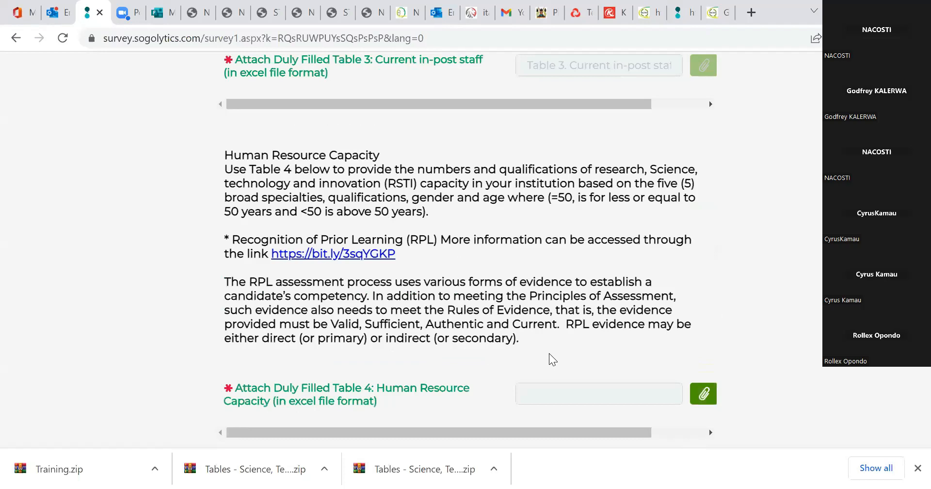
{"action": "scroll", "coordinate": [710, 365], "scroll_direction": "down", "scroll_amount": 1}
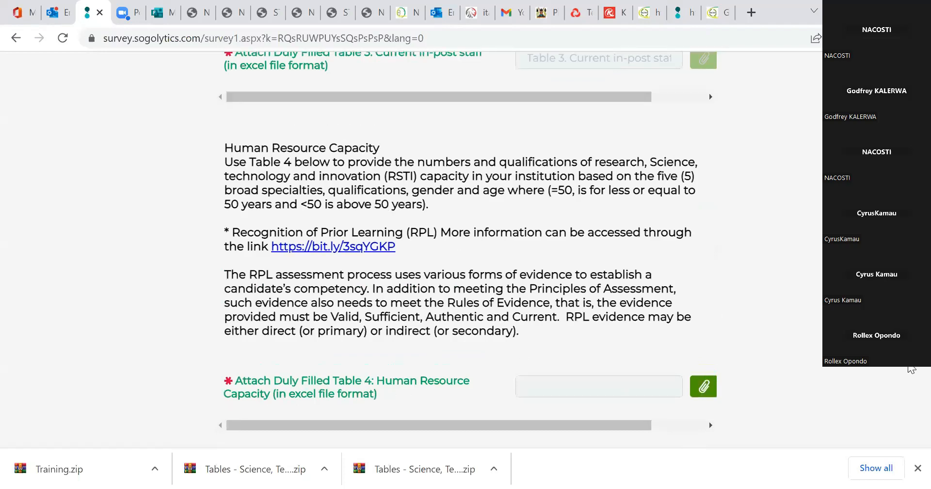
{"action": "left_click", "coordinate": [703, 388]}
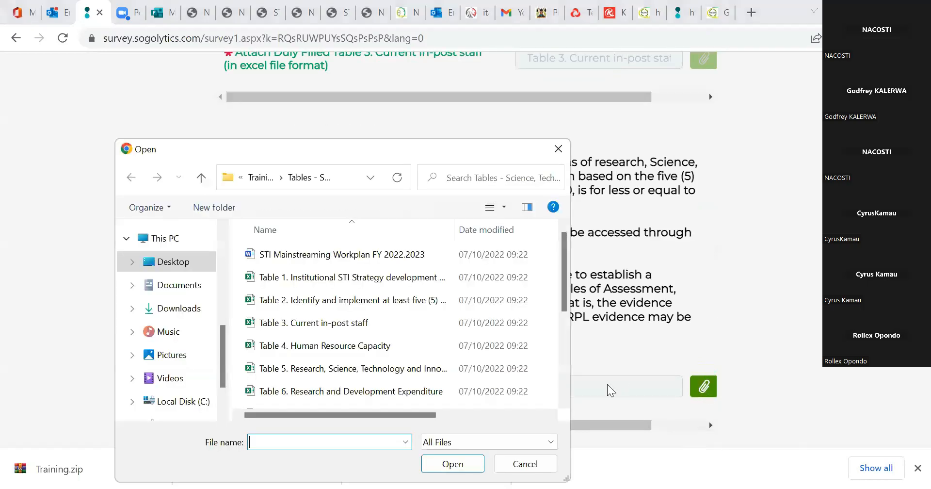
{"action": "left_click", "coordinate": [305, 353]}
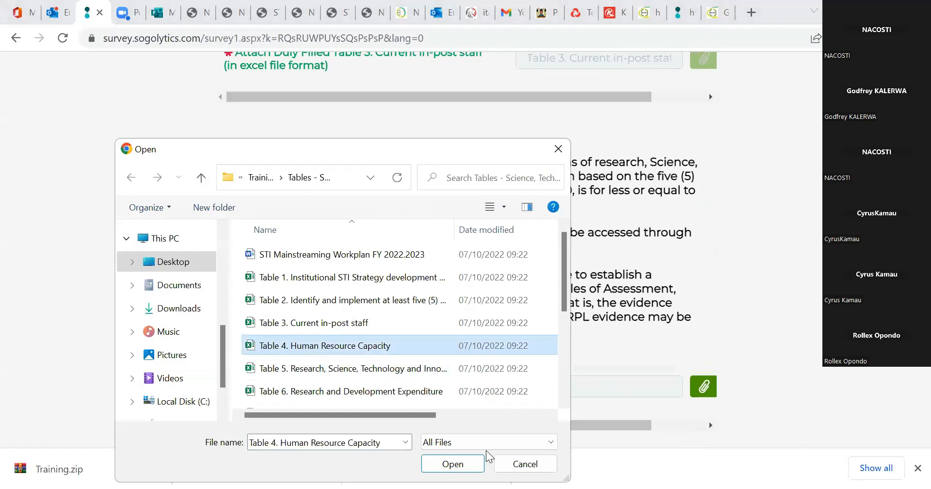
{"action": "left_click", "coordinate": [452, 464]}
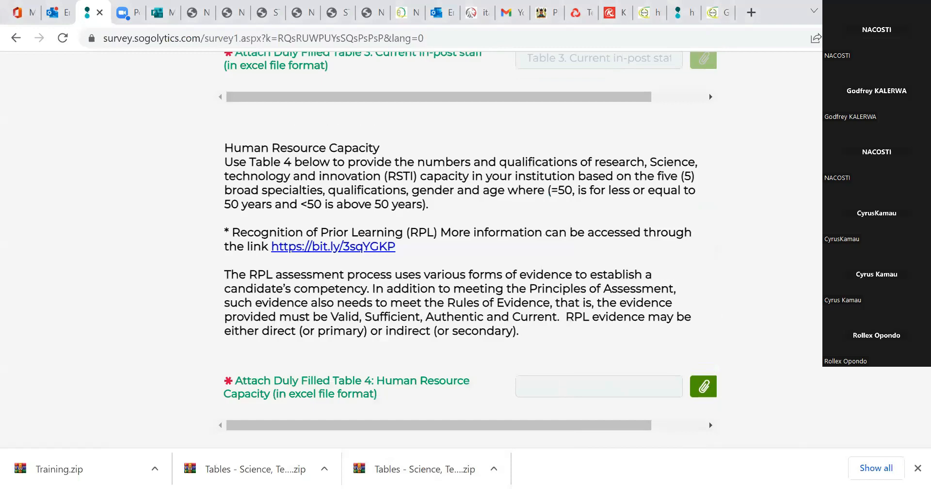
Check the total in-post staff and technical services staff figures already entered at the start of Section A.
{"action": "scroll", "coordinate": [551, 293], "scroll_direction": "down", "scroll_amount": 5}
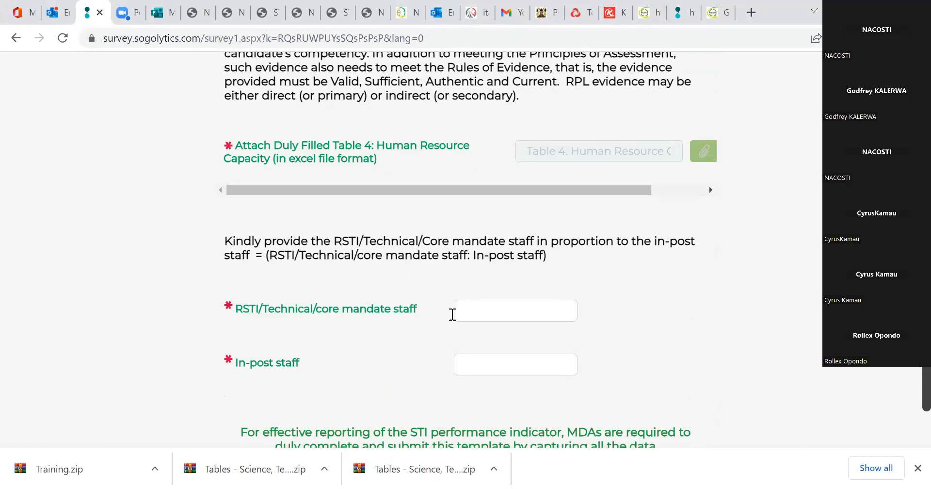
{"action": "scroll", "coordinate": [465, 243], "scroll_direction": "up", "scroll_amount": 14}
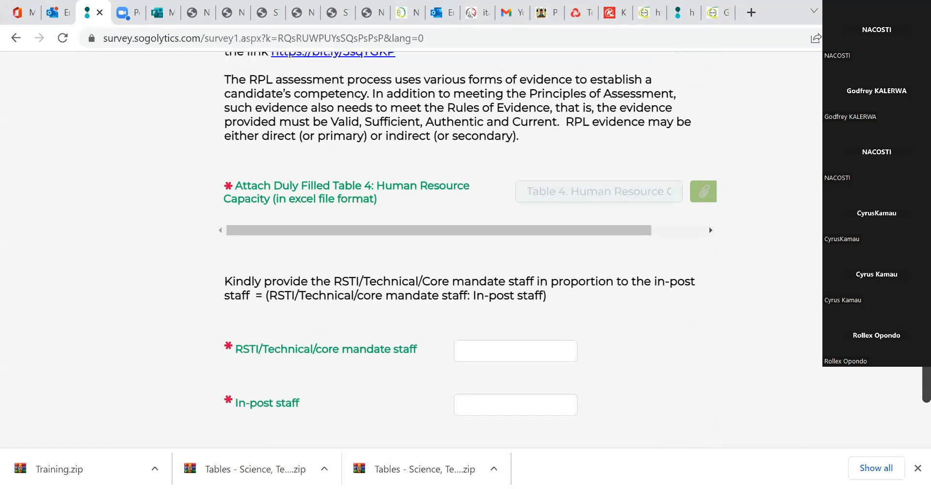
{"action": "scroll", "coordinate": [692, 237], "scroll_direction": "up", "scroll_amount": 5}
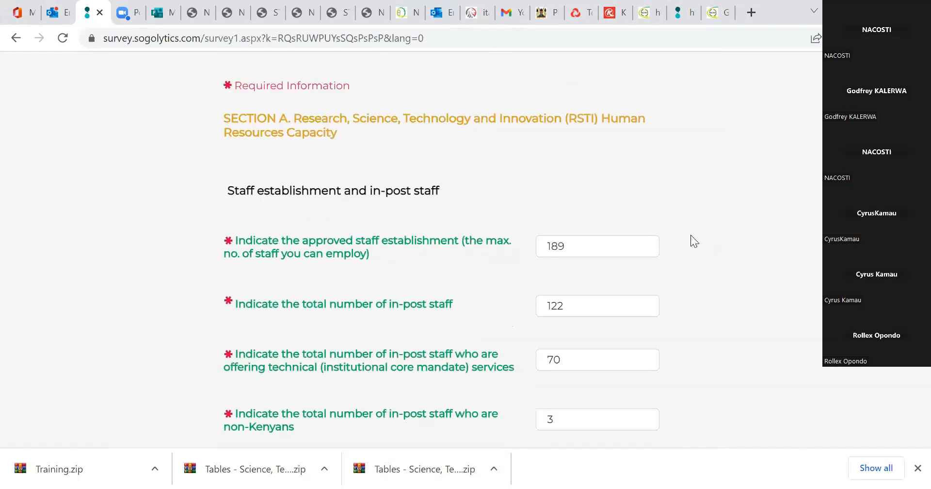
{"action": "double_click", "coordinate": [576, 308]}
{"action": "left_click", "coordinate": [575, 308]}
{"action": "left_click", "coordinate": [565, 361]}
{"action": "double_click", "coordinate": [553, 363]}
{"action": "left_click", "coordinate": [514, 335]}
Enter 70 as the RSTI/Technical/core mandate staff and 122 as the in-post staff, and continue to Section B.
{"action": "scroll", "coordinate": [639, 312], "scroll_direction": "down", "scroll_amount": 15}
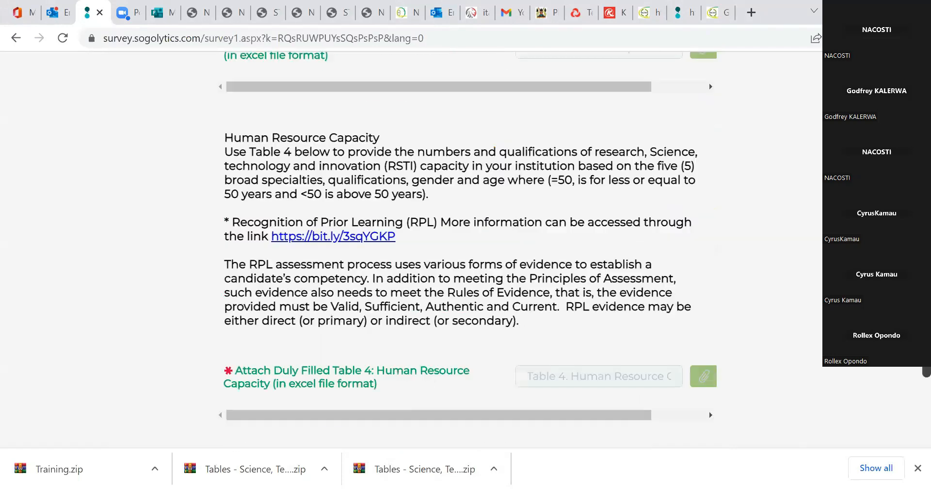
{"action": "scroll", "coordinate": [639, 312], "scroll_direction": "down", "scroll_amount": 2}
{"action": "left_click", "coordinate": [542, 331]}
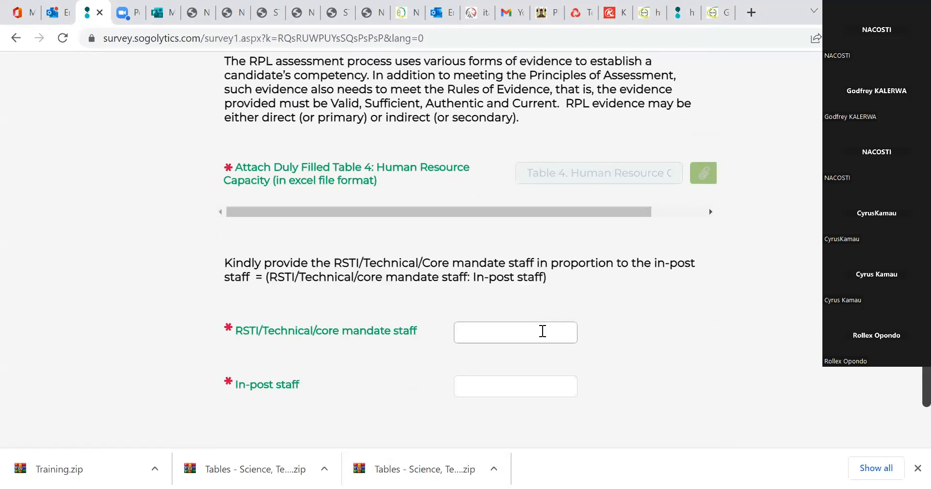
{"action": "type", "text": "70"}
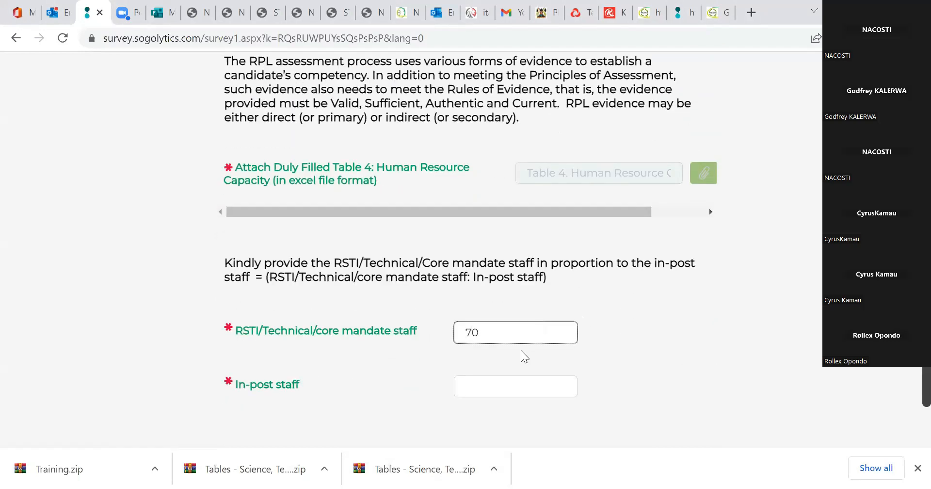
{"action": "left_click", "coordinate": [516, 386]}
{"action": "type", "text": "122"}
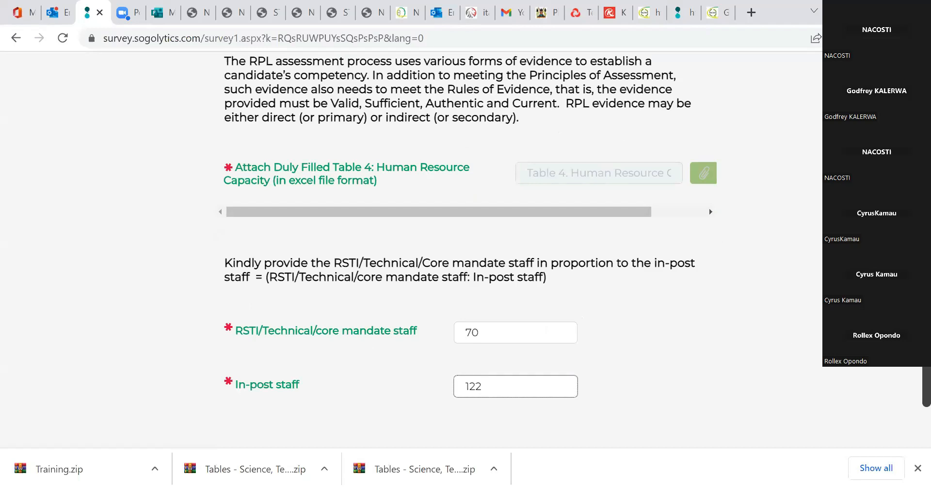
{"action": "scroll", "coordinate": [762, 342], "scroll_direction": "down", "scroll_amount": 4}
{"action": "left_click", "coordinate": [759, 335]}
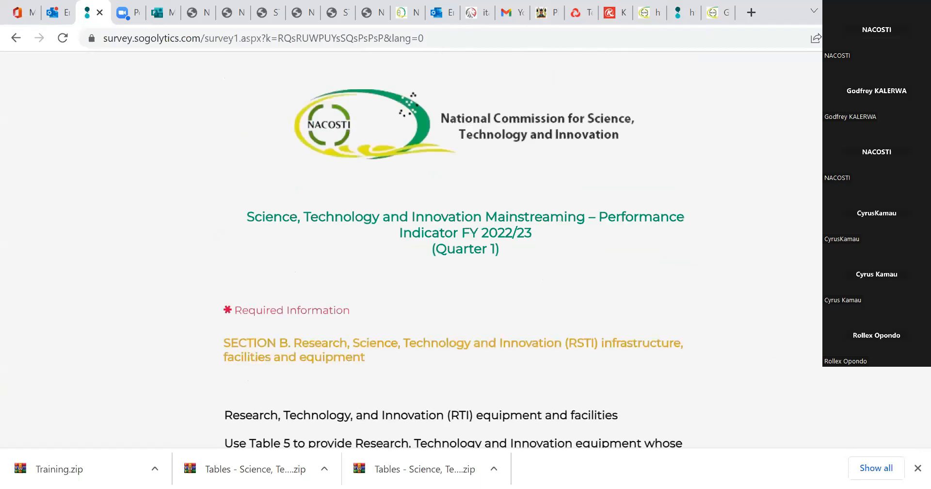
Attach the Table 5 workbook on RSTI equipment and facilities in Section B, and continue to Section C.
{"action": "scroll", "coordinate": [458, 258], "scroll_direction": "down", "scroll_amount": 1}
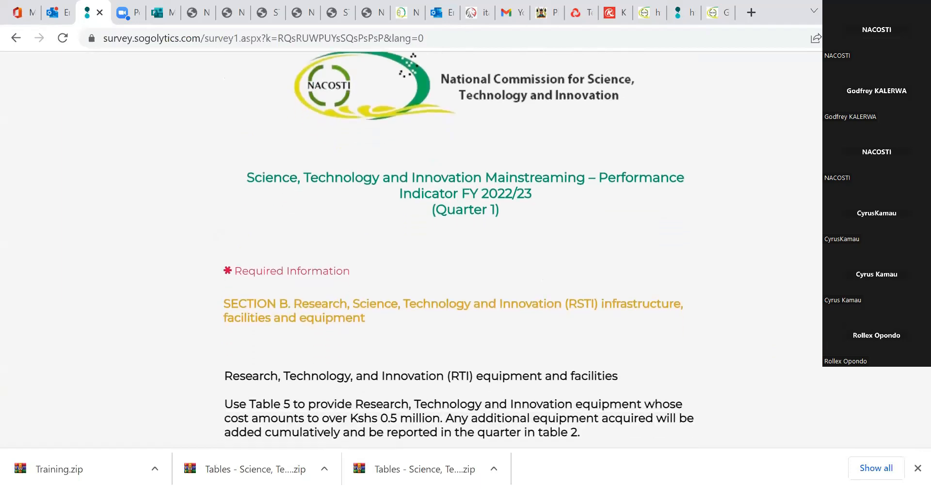
{"action": "scroll", "coordinate": [459, 257], "scroll_direction": "down", "scroll_amount": 1}
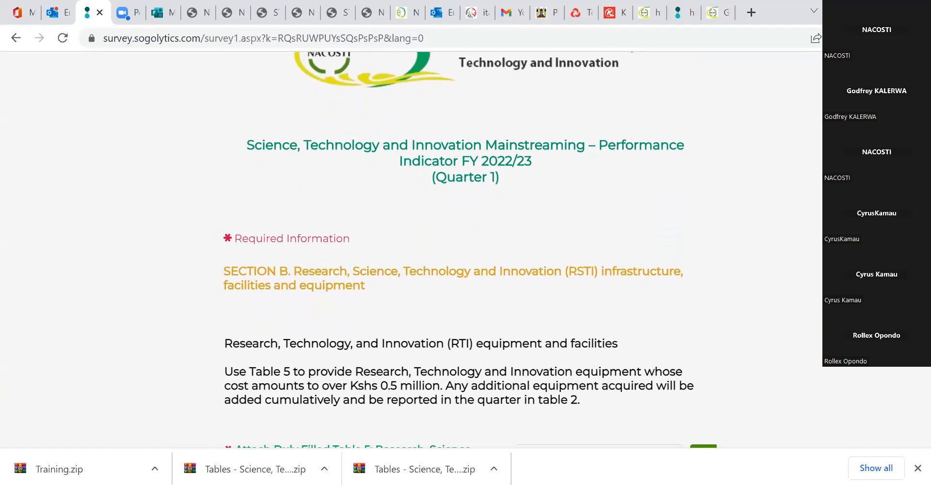
{"action": "scroll", "coordinate": [459, 257], "scroll_direction": "down", "scroll_amount": 2}
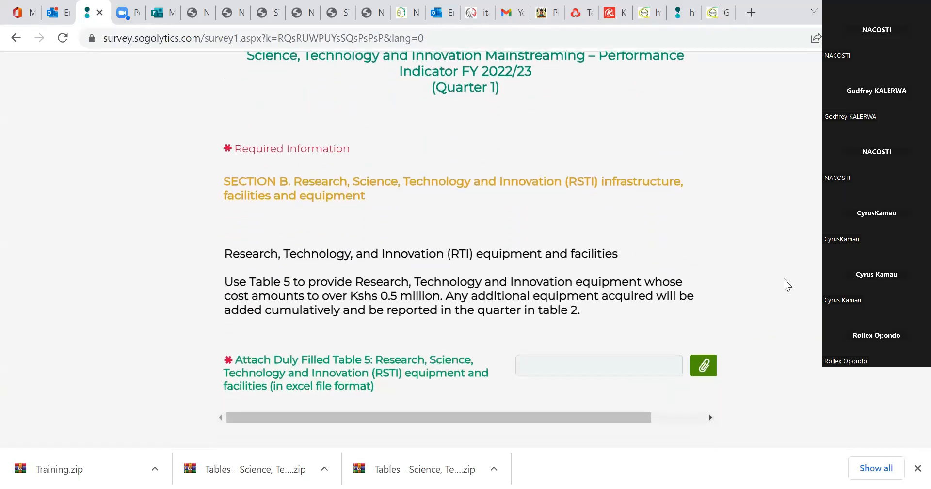
{"action": "left_click", "coordinate": [705, 371]}
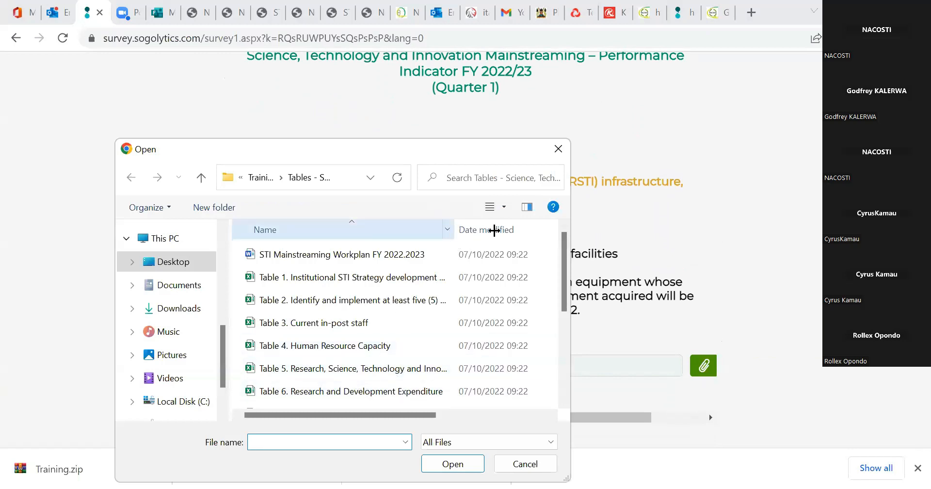
{"action": "left_click_drag", "start_coordinate": [456, 230], "coordinate": [517, 230]}
{"action": "left_click", "coordinate": [386, 371]}
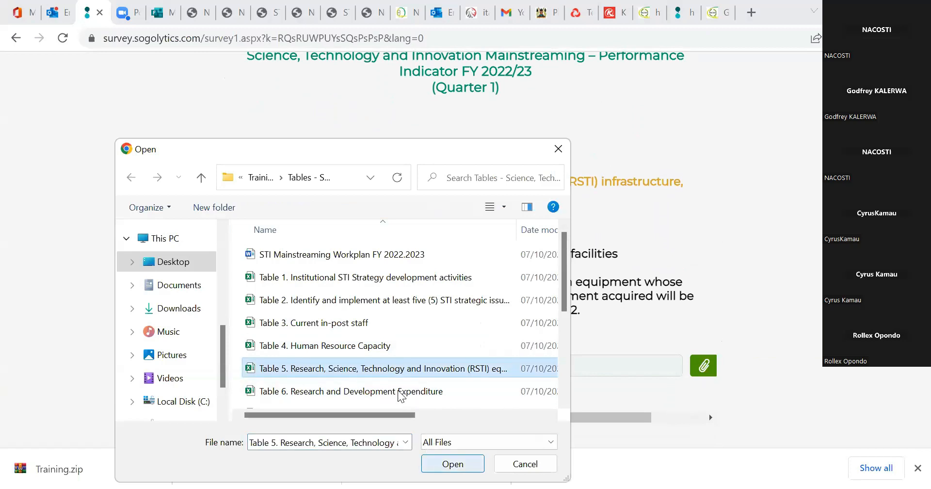
{"action": "left_click", "coordinate": [452, 464]}
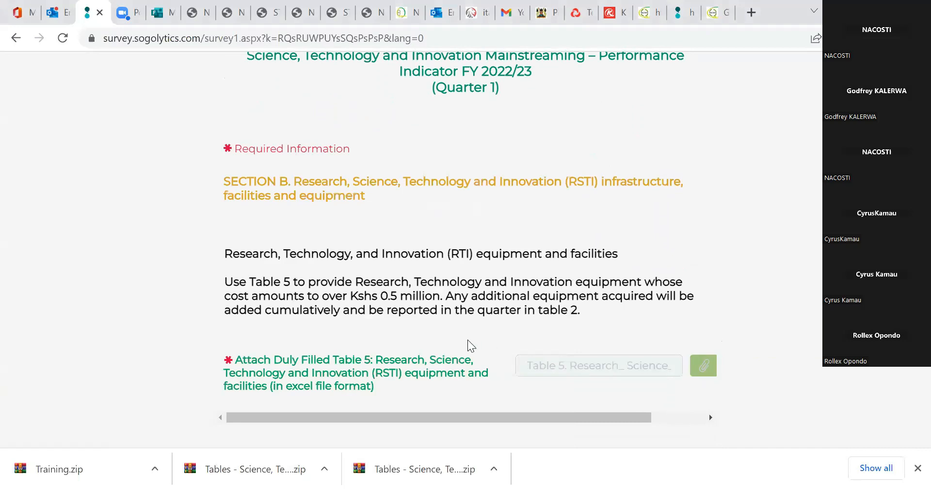
{"action": "scroll", "coordinate": [863, 374], "scroll_direction": "down", "scroll_amount": 3}
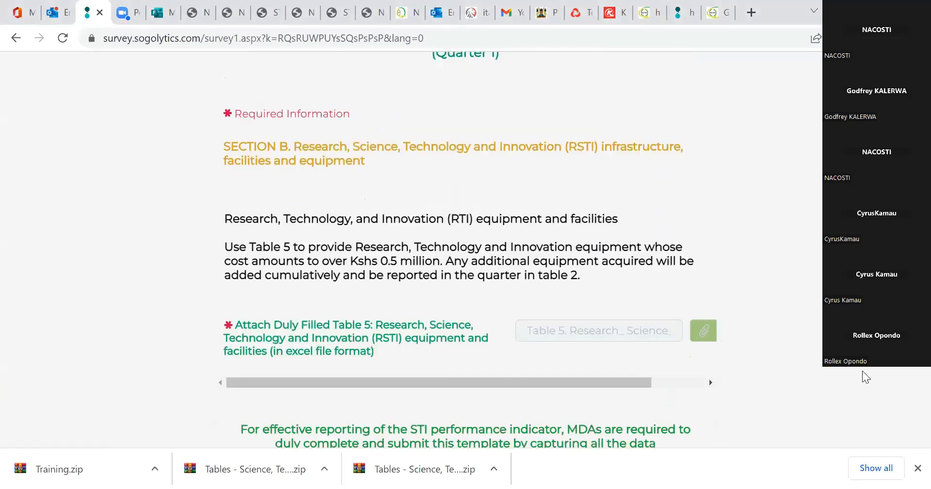
{"action": "left_click", "coordinate": [785, 396]}
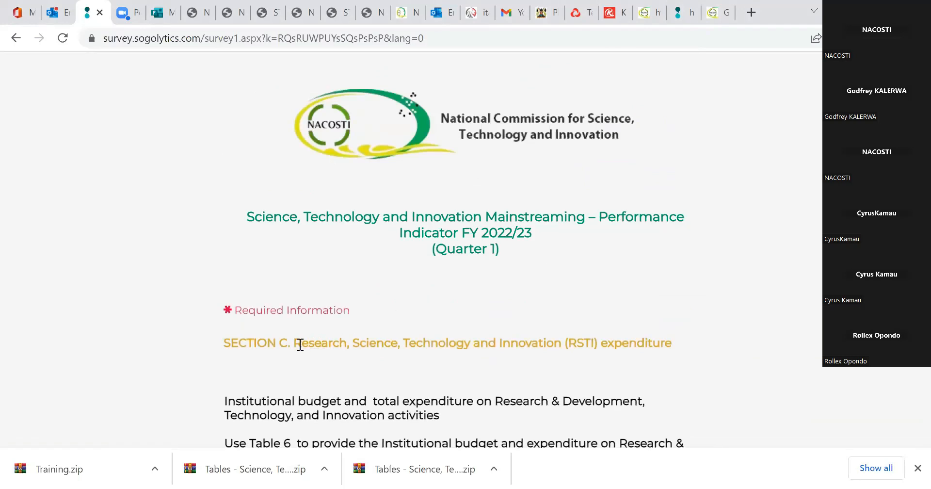
Attach the "Table 6. Research and Development Expenditure" workbook in Section C, and continue to Section D.
{"action": "left_click_drag", "start_coordinate": [302, 341], "coordinate": [485, 321]}
{"action": "left_click_drag", "start_coordinate": [593, 343], "coordinate": [678, 354]}
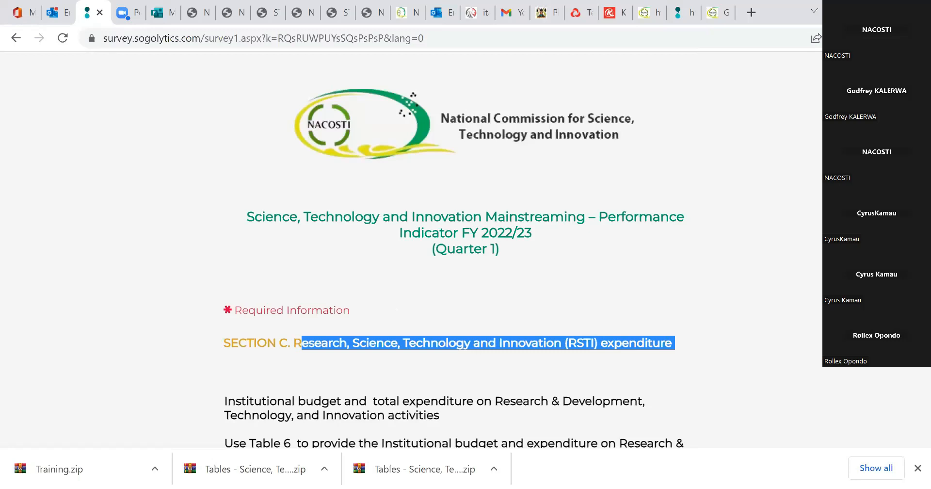
{"action": "scroll", "coordinate": [786, 314], "scroll_direction": "down", "scroll_amount": 4}
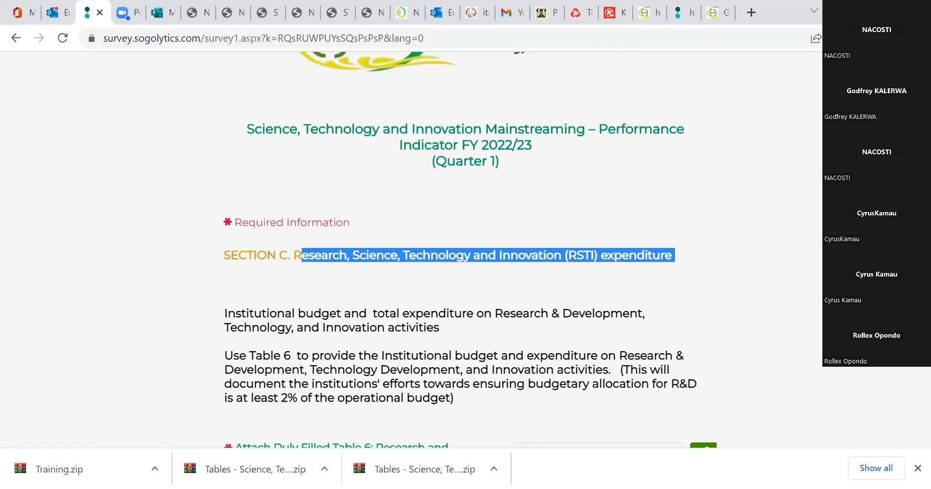
{"action": "scroll", "coordinate": [783, 310], "scroll_direction": "down", "scroll_amount": 1}
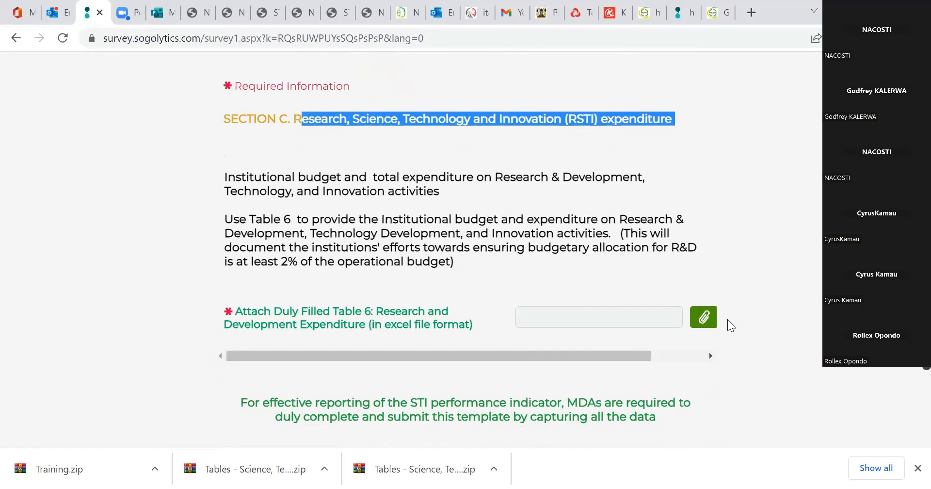
{"action": "left_click", "coordinate": [705, 318]}
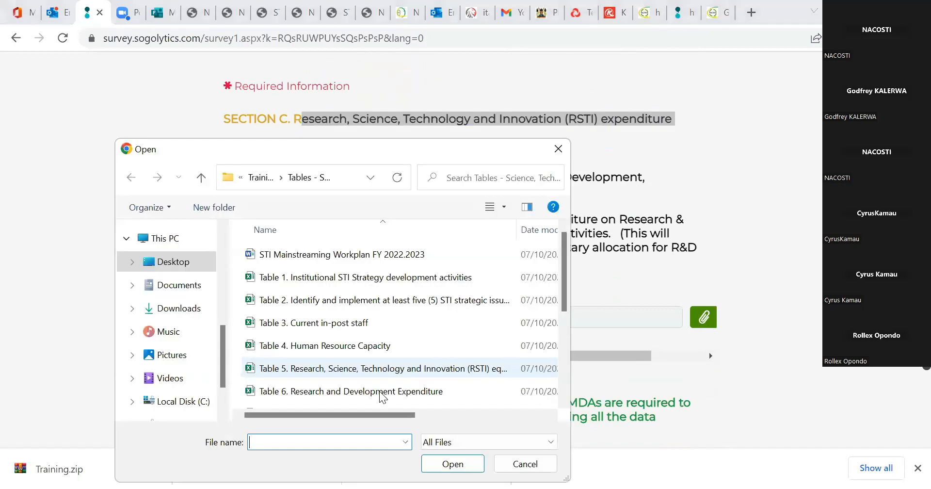
{"action": "left_click", "coordinate": [335, 400]}
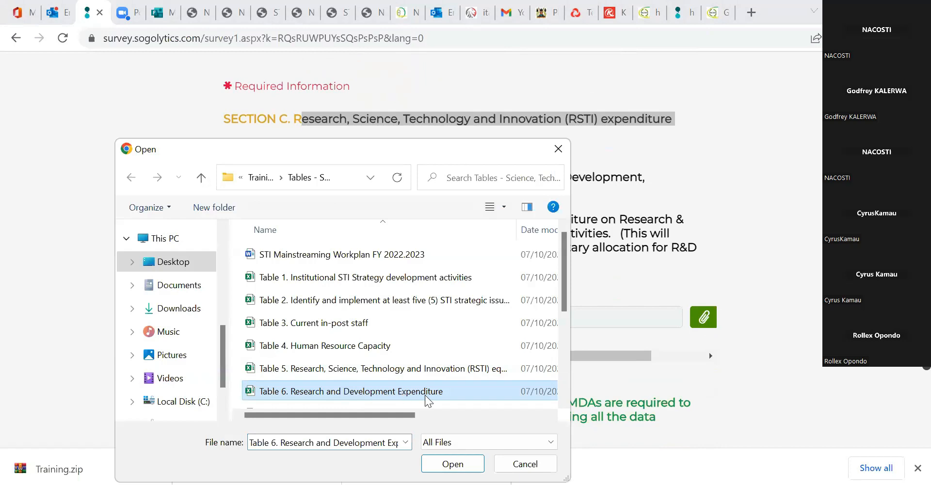
{"action": "left_click", "coordinate": [458, 467]}
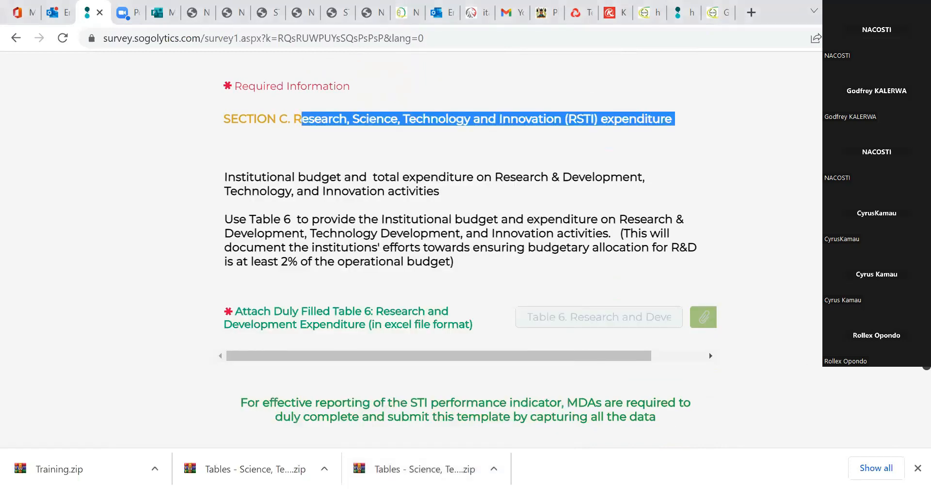
{"action": "scroll", "coordinate": [798, 358], "scroll_direction": "down", "scroll_amount": 3}
{"action": "left_click", "coordinate": [772, 332]}
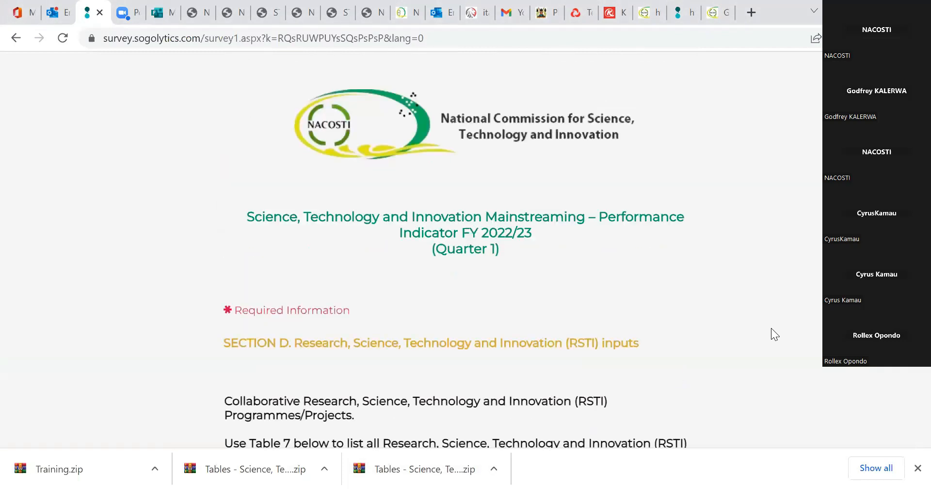
Attach the Table 7 workbook on collaborative RSTI programmes or projects in Section D, and continue to Section E.
{"action": "double_click", "coordinate": [602, 344]}
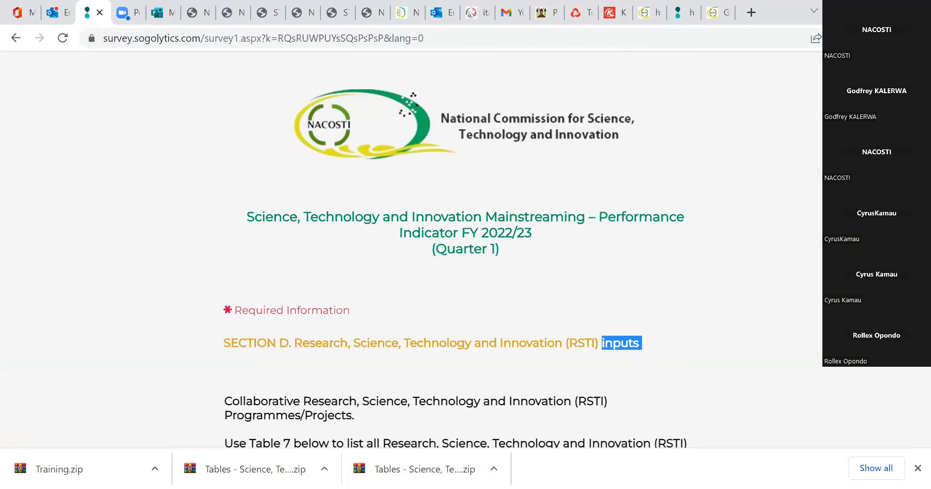
{"action": "scroll", "coordinate": [696, 323], "scroll_direction": "down", "scroll_amount": 5}
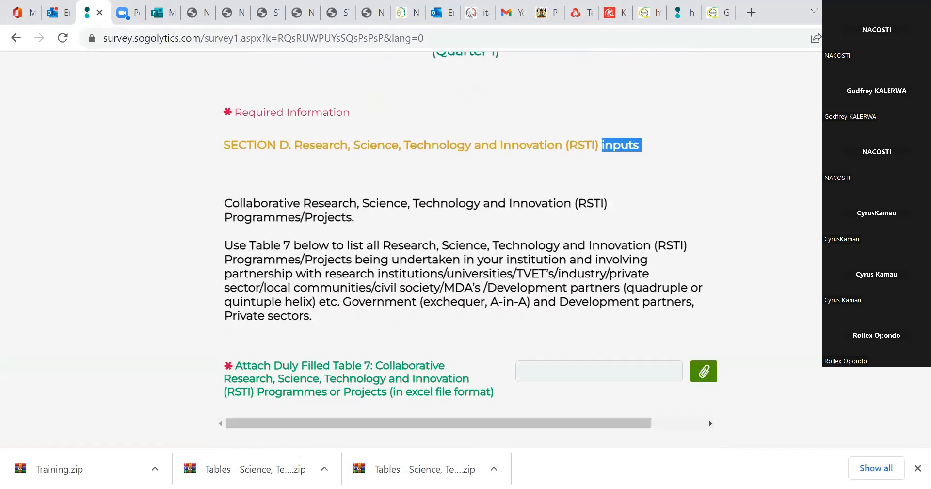
{"action": "left_click", "coordinate": [698, 347]}
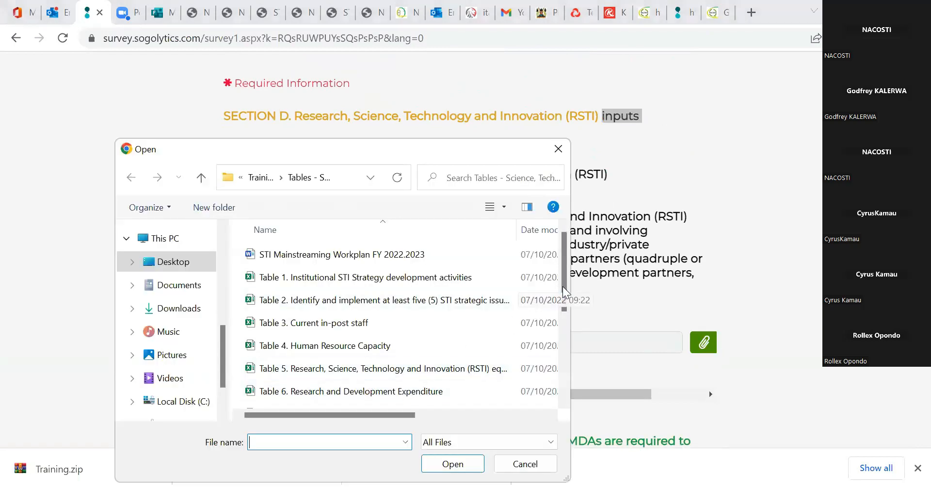
{"action": "scroll", "coordinate": [390, 344], "scroll_direction": "down", "scroll_amount": 1}
{"action": "left_click", "coordinate": [383, 367]}
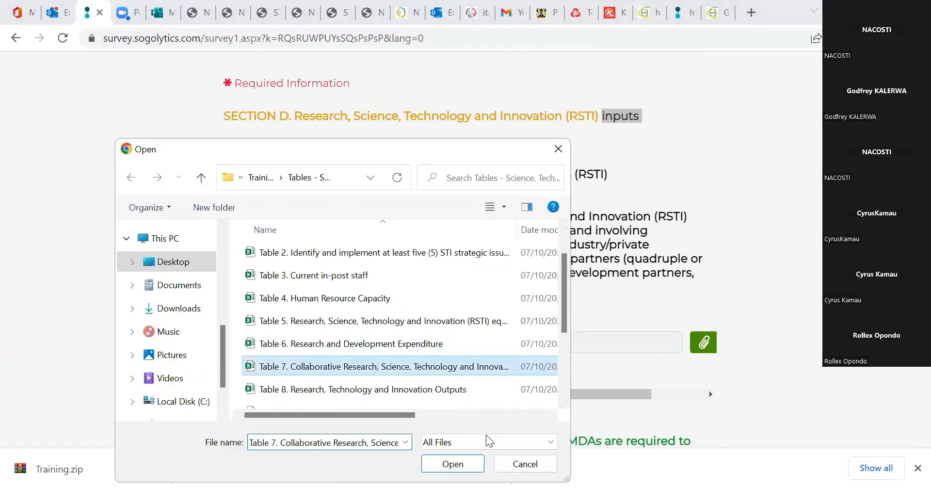
{"action": "left_click", "coordinate": [462, 466]}
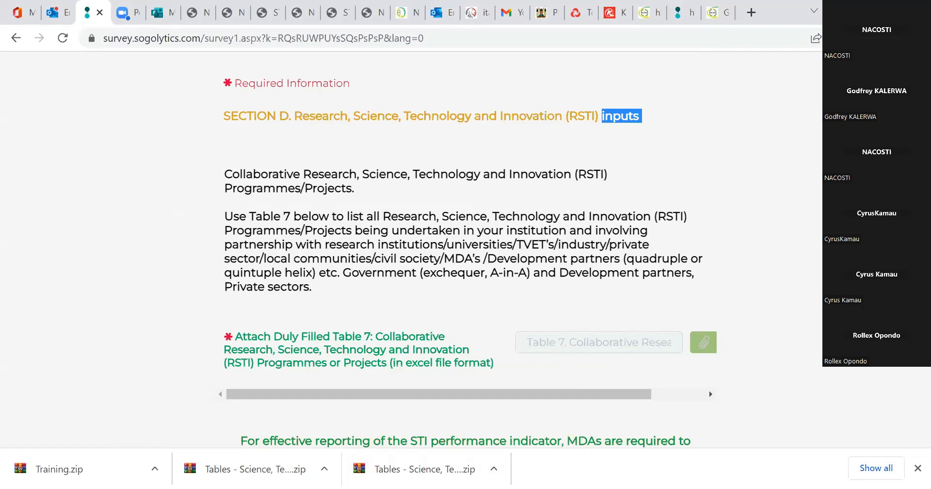
{"action": "scroll", "coordinate": [777, 335], "scroll_direction": "down", "scroll_amount": 3}
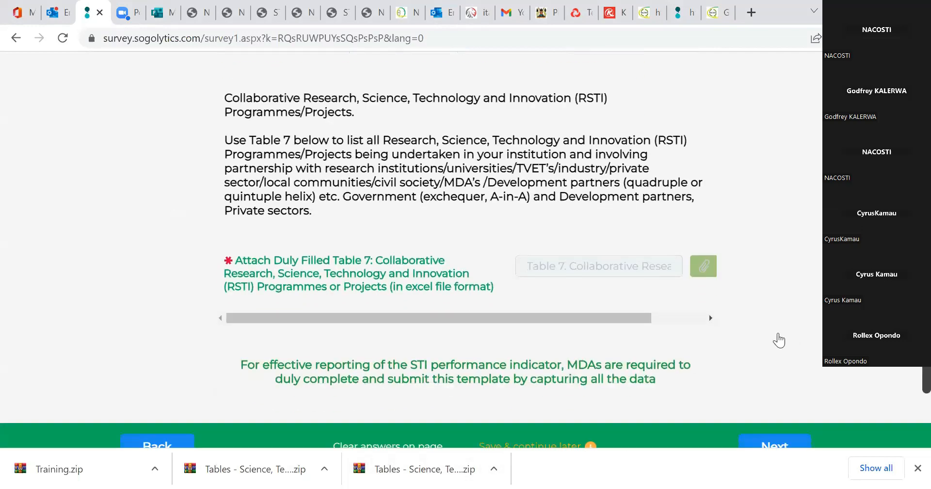
{"action": "left_click", "coordinate": [766, 346]}
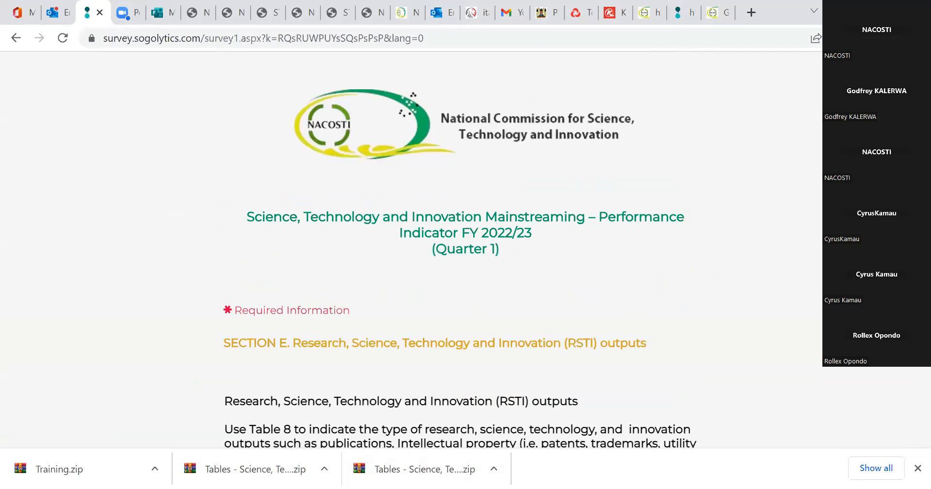
Attach the "Table 8. Research, Technology and Innovation Outputs" workbook as the duly filled Table 8 in Section E.
{"action": "scroll", "coordinate": [652, 267], "scroll_direction": "down", "scroll_amount": 2}
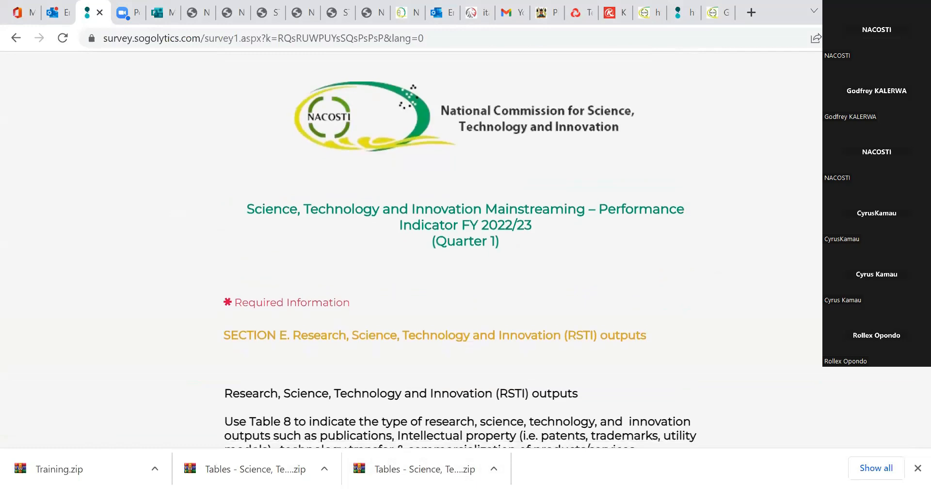
{"action": "double_click", "coordinate": [616, 265]}
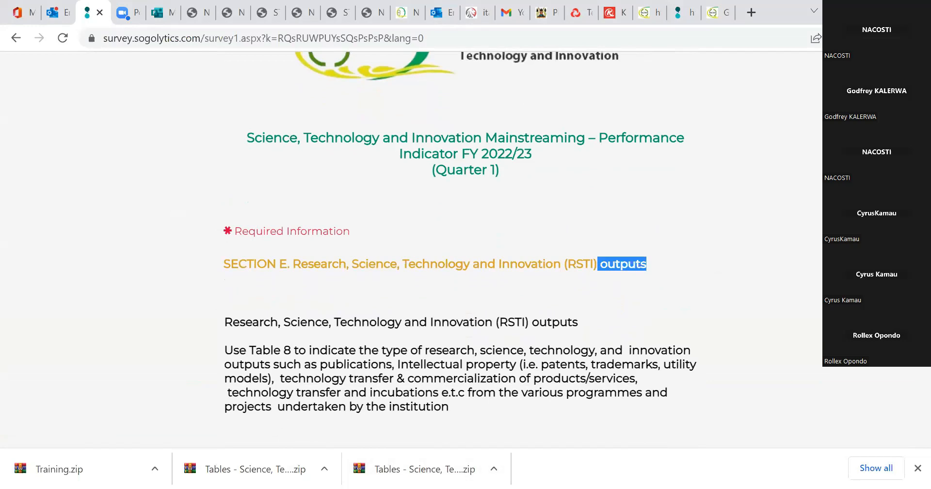
{"action": "scroll", "coordinate": [612, 262], "scroll_direction": "down", "scroll_amount": 2}
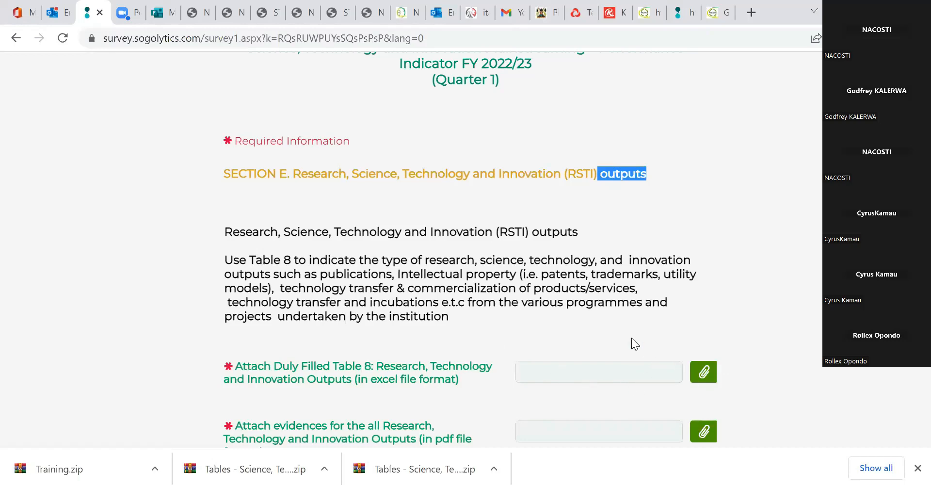
{"action": "left_click", "coordinate": [700, 375]}
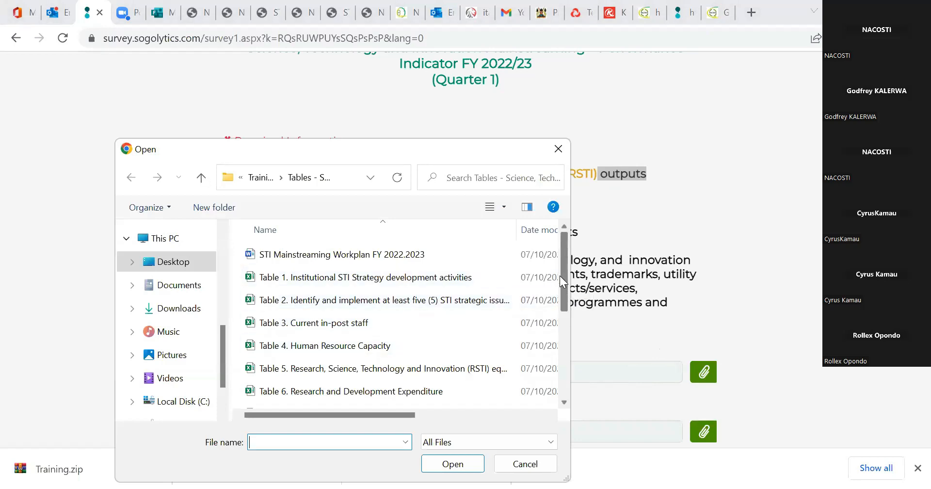
{"action": "scroll", "coordinate": [562, 278], "scroll_direction": "down", "scroll_amount": 2}
{"action": "left_click_drag", "start_coordinate": [572, 304], "coordinate": [573, 310]}
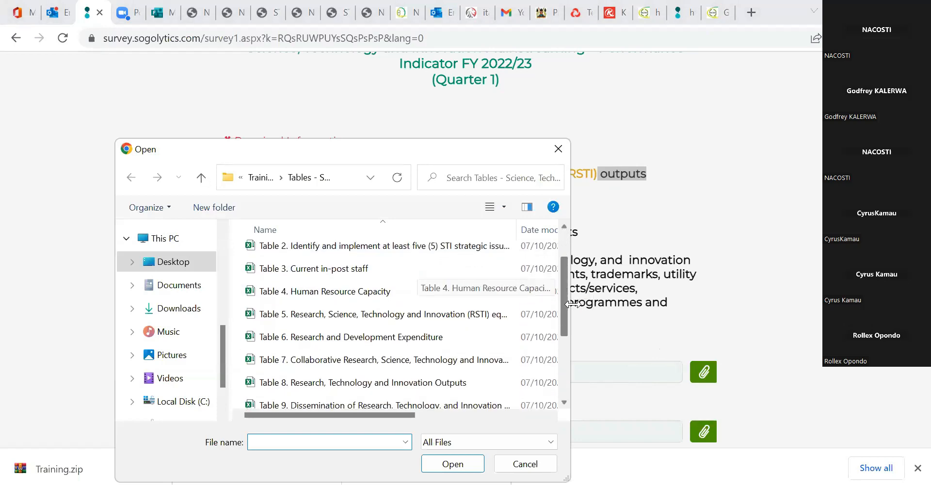
{"action": "left_click", "coordinate": [472, 380]}
{"action": "left_click", "coordinate": [454, 464]}
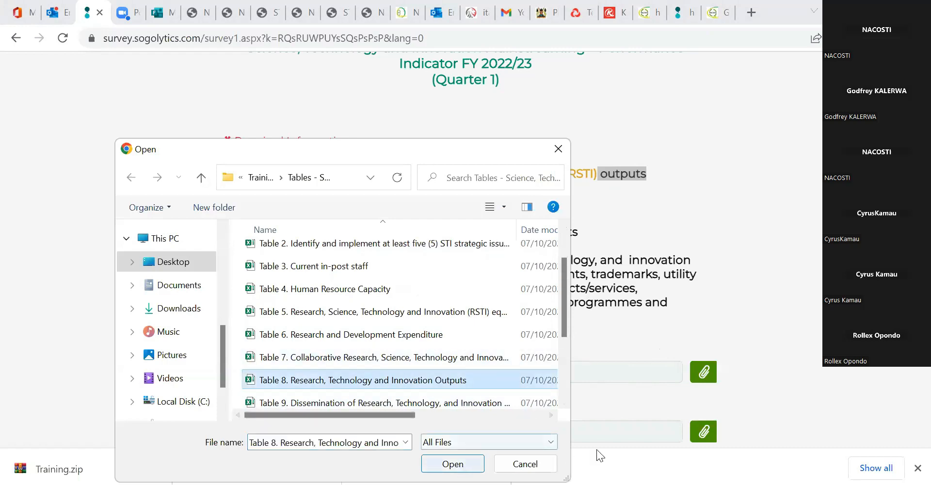
Attach "Documentary evidence on Research, Technology and Innovation Outputs" from the Evidences folder as the outputs evidence, and continue to Section F.
{"action": "scroll", "coordinate": [467, 250], "scroll_direction": "down", "scroll_amount": 1}
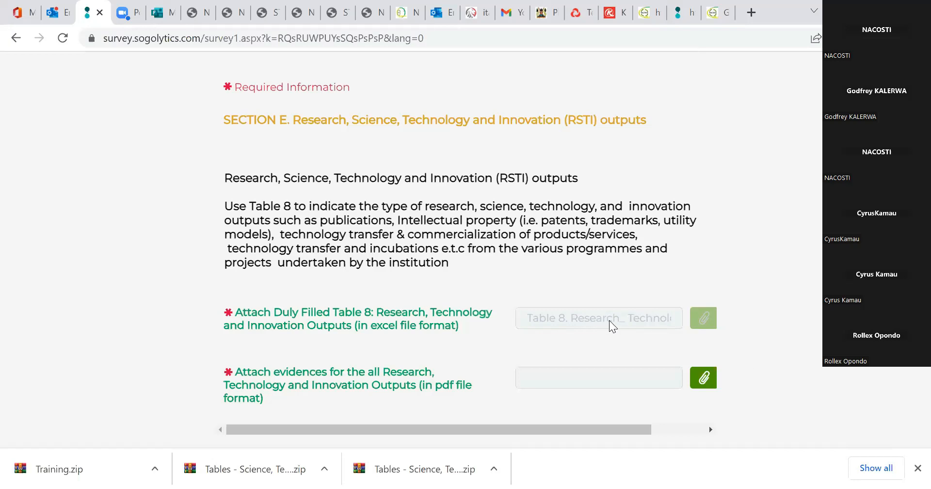
{"action": "left_click", "coordinate": [703, 378]}
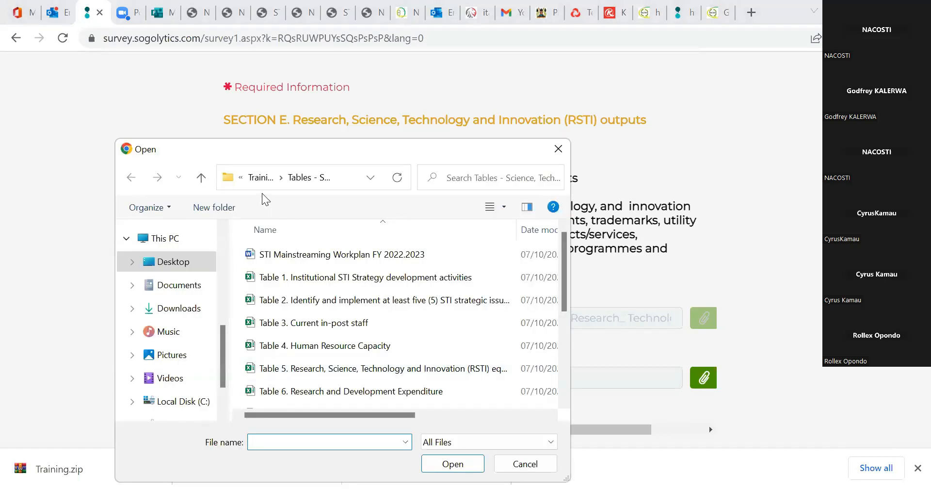
{"action": "left_click", "coordinate": [259, 178]}
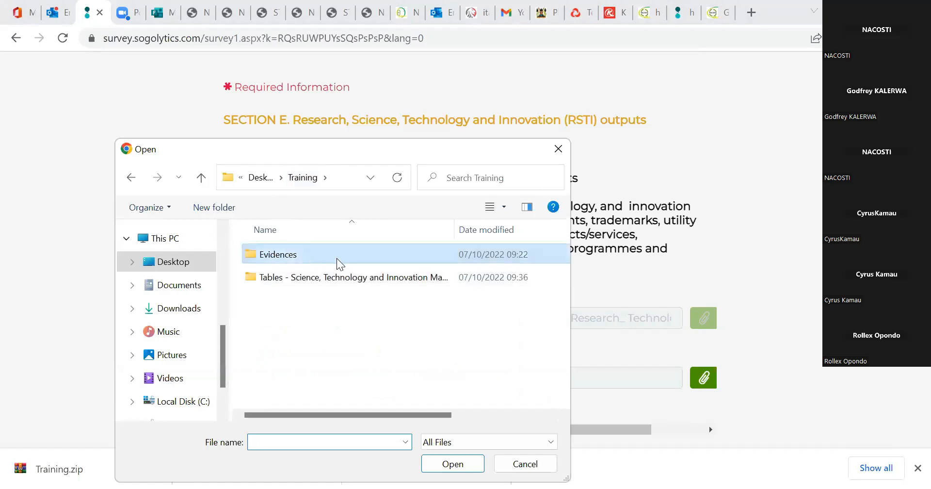
{"action": "double_click", "coordinate": [335, 254]}
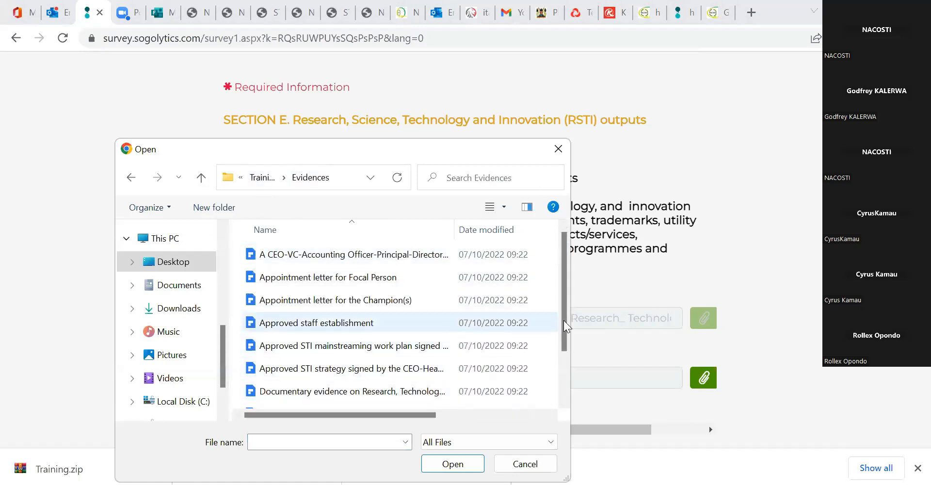
{"action": "scroll", "coordinate": [347, 334], "scroll_direction": "down", "scroll_amount": 1}
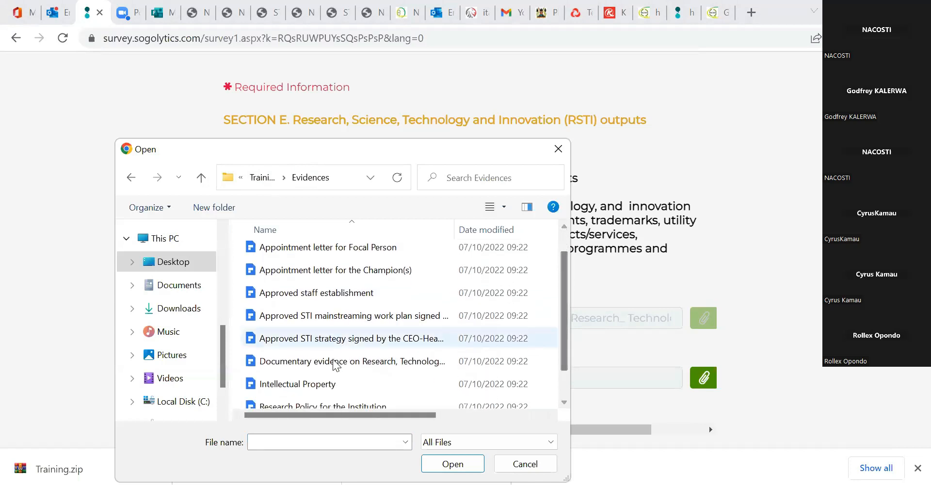
{"action": "left_click_drag", "start_coordinate": [459, 225], "coordinate": [544, 238]}
{"action": "left_click", "coordinate": [463, 465]}
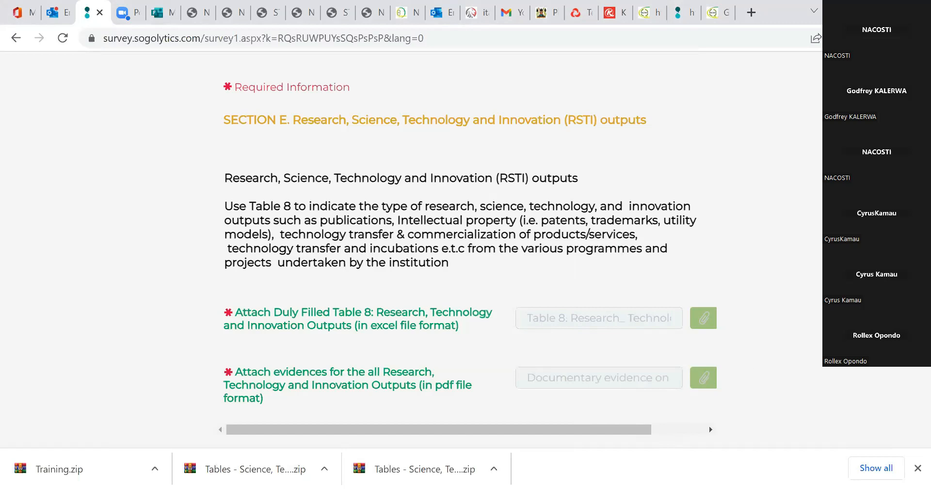
{"action": "left_click_drag", "start_coordinate": [747, 291], "coordinate": [746, 412]}
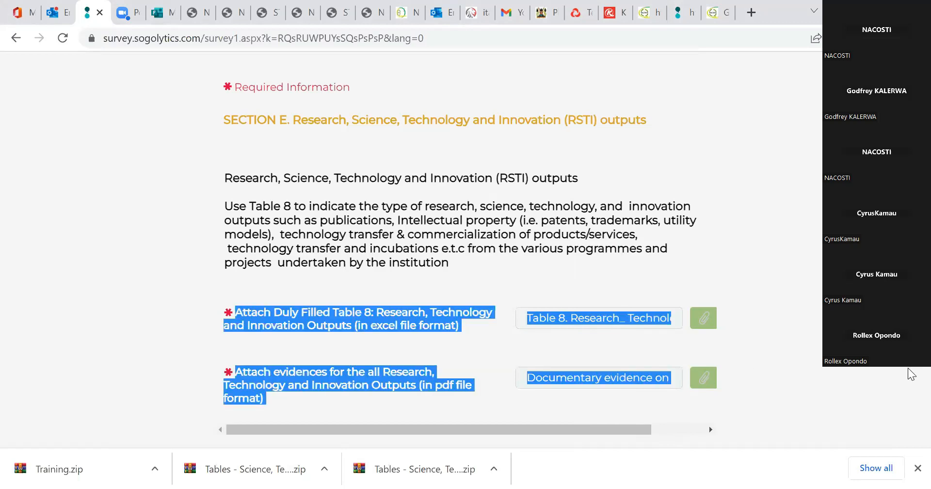
{"action": "scroll", "coordinate": [873, 394], "scroll_direction": "down", "scroll_amount": 3}
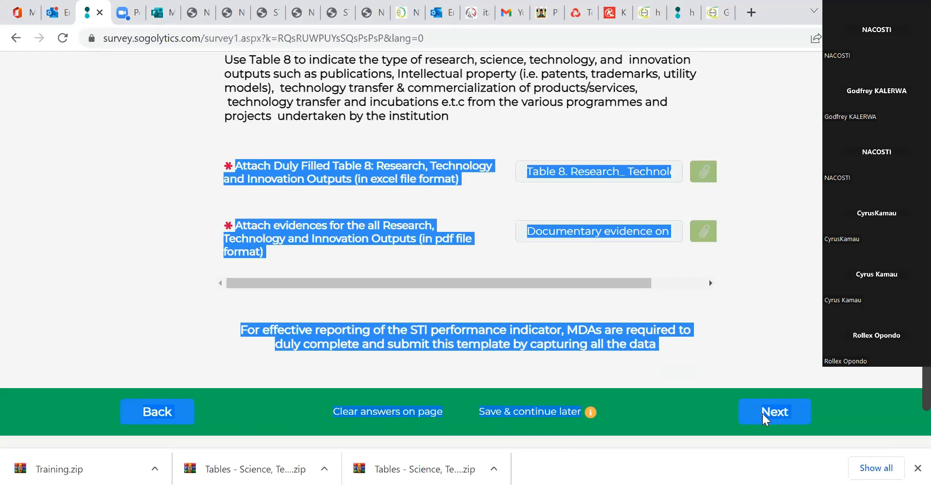
{"action": "left_click", "coordinate": [771, 411]}
{"action": "left_click", "coordinate": [704, 244]}
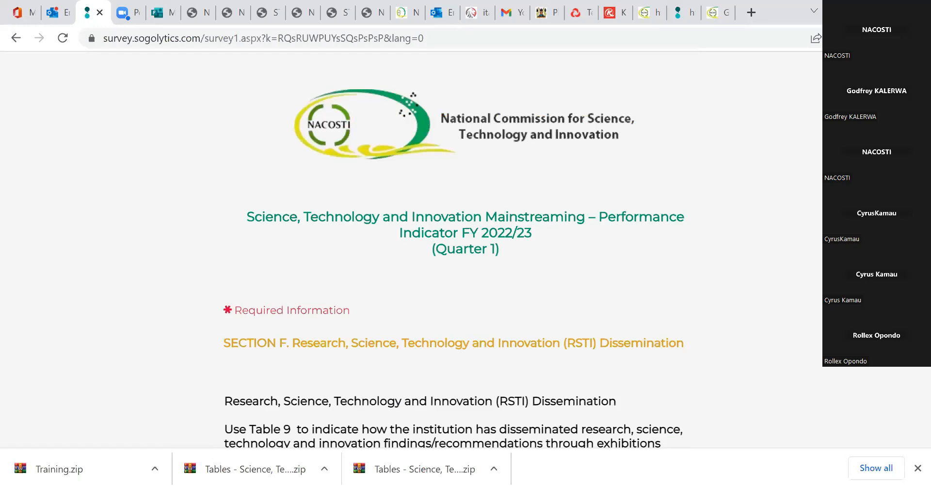
Attach the Table 9 workbook on dissemination of research, technology and innovation from the Tables folder in Section F.
{"action": "scroll", "coordinate": [454, 258], "scroll_direction": "down", "scroll_amount": 2}
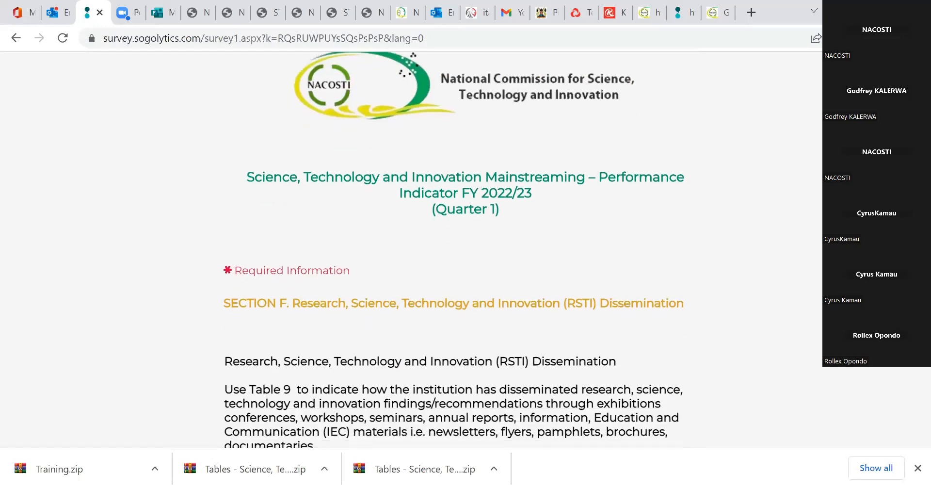
{"action": "scroll", "coordinate": [454, 258], "scroll_direction": "down", "scroll_amount": 2}
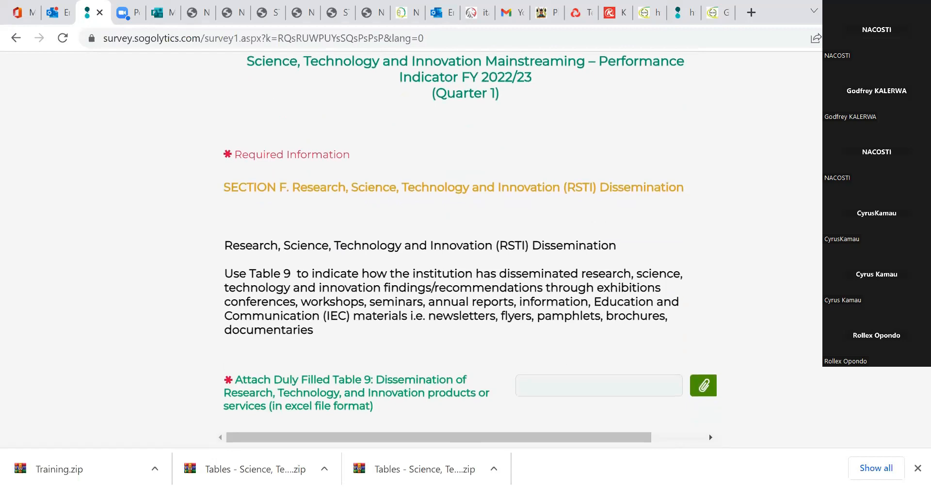
{"action": "scroll", "coordinate": [466, 250], "scroll_direction": "up", "scroll_amount": 1}
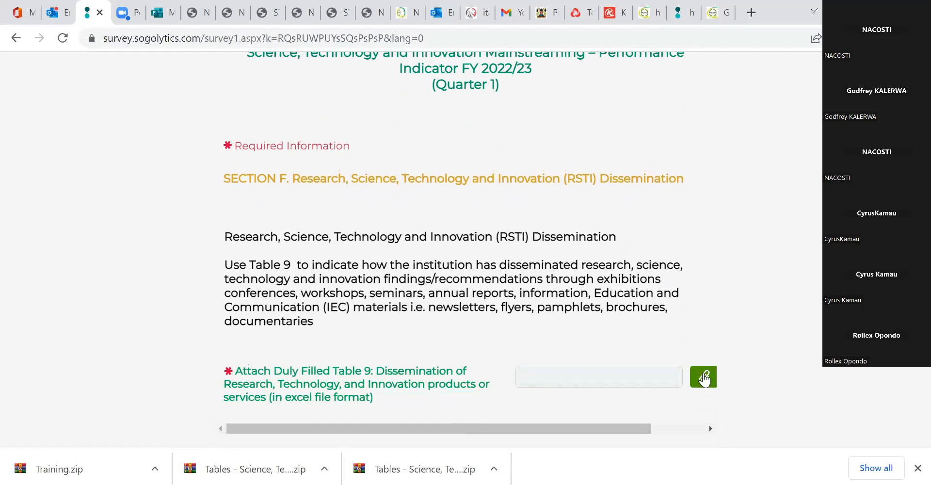
{"action": "left_click", "coordinate": [704, 377]}
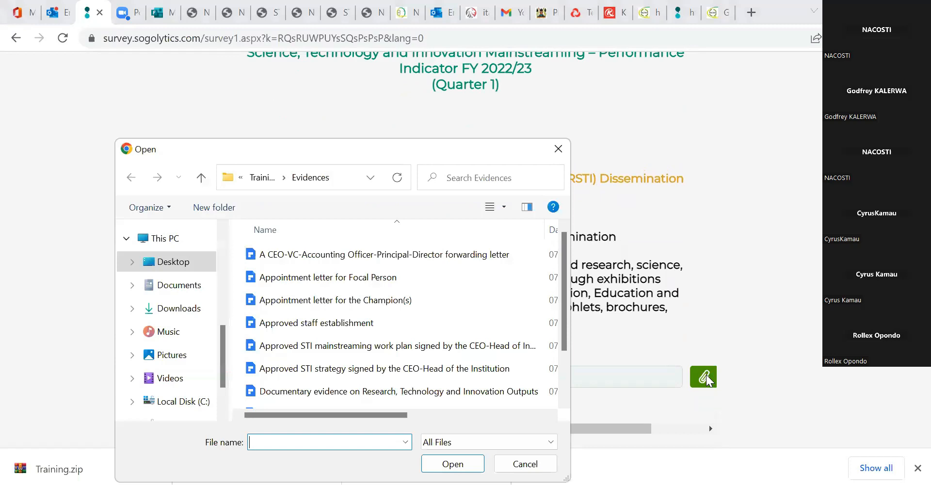
{"action": "left_click", "coordinate": [270, 184]}
{"action": "double_click", "coordinate": [323, 275]}
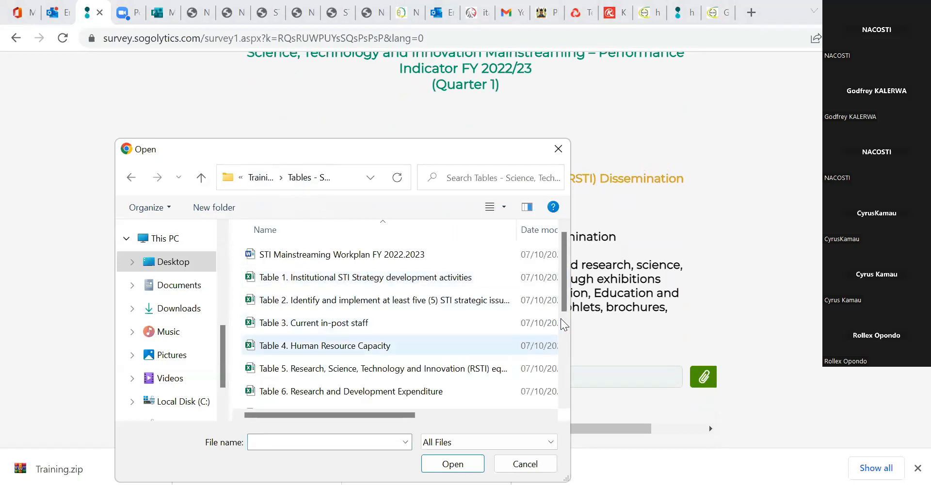
{"action": "scroll", "coordinate": [563, 326], "scroll_direction": "down", "scroll_amount": 1}
{"action": "scroll", "coordinate": [370, 327], "scroll_direction": "down", "scroll_amount": 1}
{"action": "left_click", "coordinate": [357, 350]}
{"action": "left_click", "coordinate": [453, 463]}
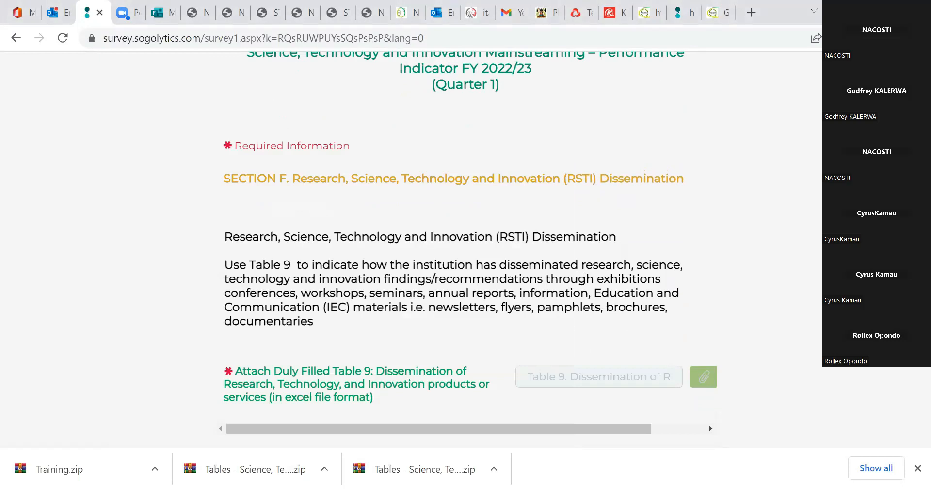
Continue from Section F to the Intellectual Property Policy page and answer Yes to having developed an Intellectual Property policy.
{"action": "scroll", "coordinate": [810, 334], "scroll_direction": "down", "scroll_amount": 3}
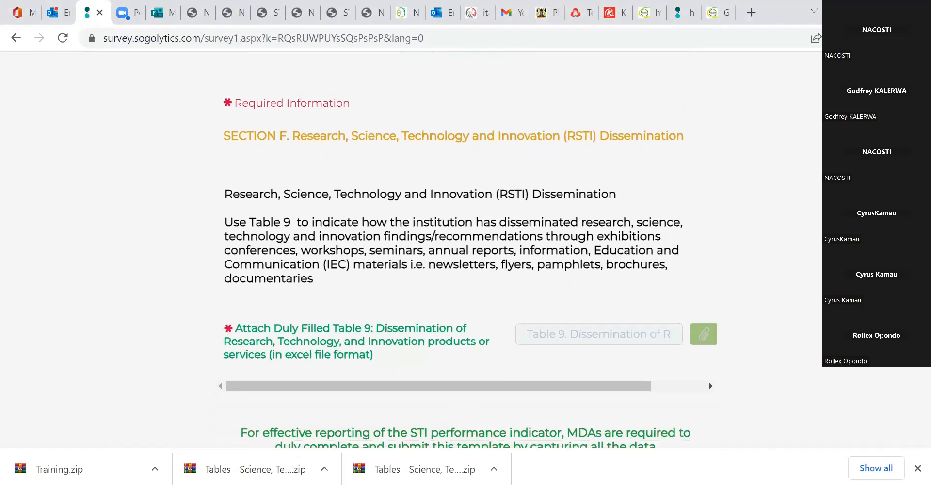
{"action": "left_click", "coordinate": [776, 375]}
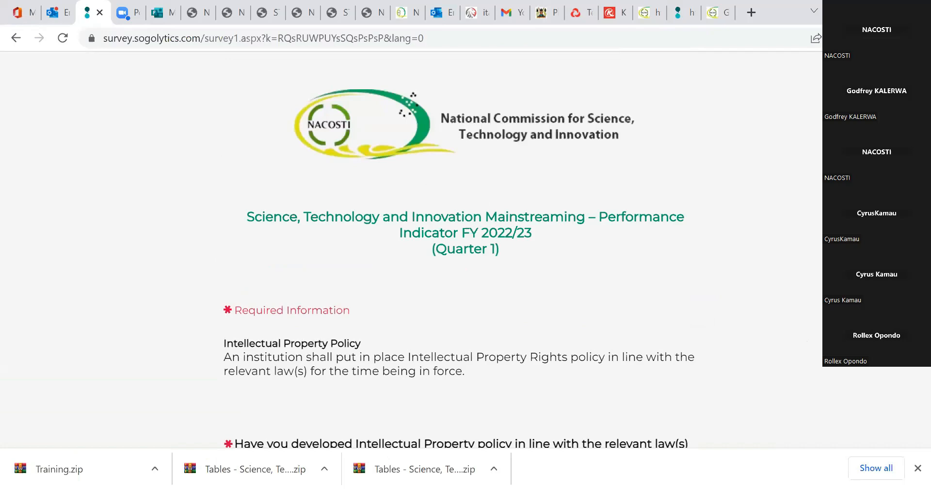
{"action": "scroll", "coordinate": [459, 258], "scroll_direction": "down", "scroll_amount": 2}
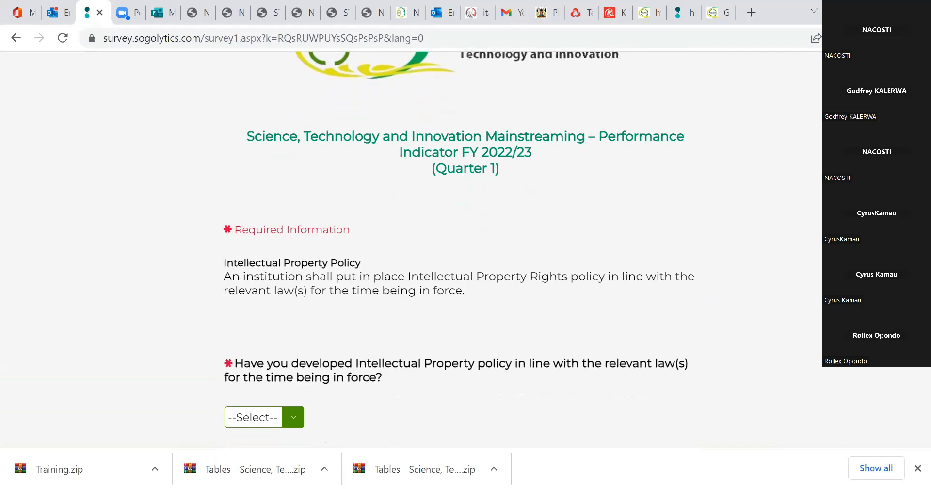
{"action": "scroll", "coordinate": [393, 285], "scroll_direction": "down", "scroll_amount": 2}
{"action": "left_click", "coordinate": [301, 334]}
{"action": "key", "text": "Return"}
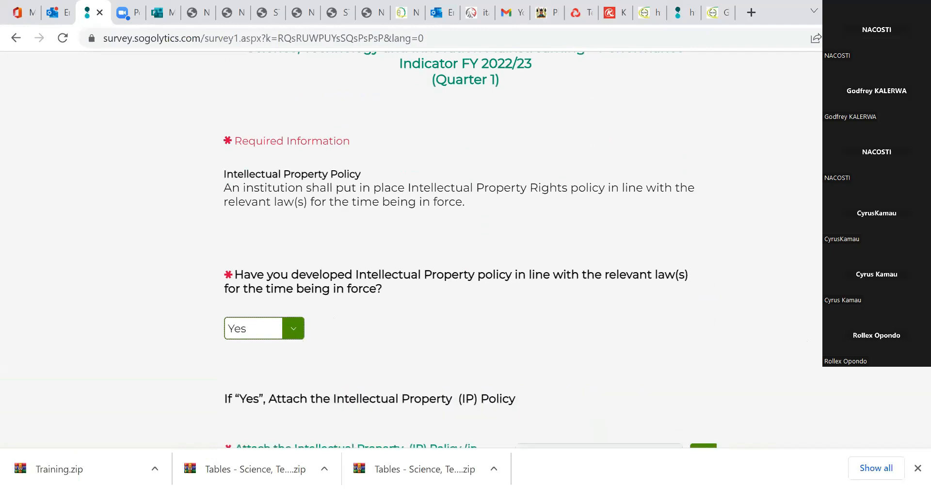
{"action": "scroll", "coordinate": [742, 310], "scroll_direction": "down", "scroll_amount": 2}
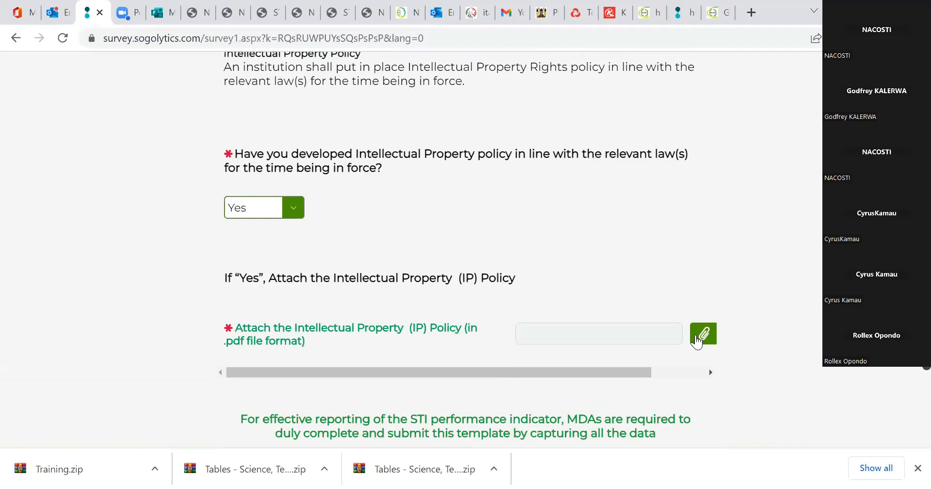
Switch the Intellectual Property policy answer to No, and return it to Yes.
{"action": "left_click", "coordinate": [295, 214]}
{"action": "left_click", "coordinate": [267, 253]}
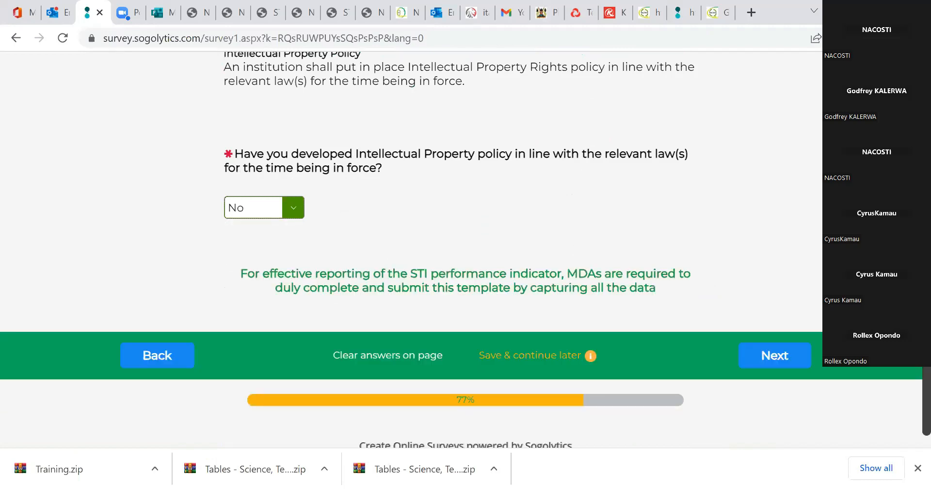
{"action": "left_click_drag", "start_coordinate": [873, 311], "coordinate": [873, 359]}
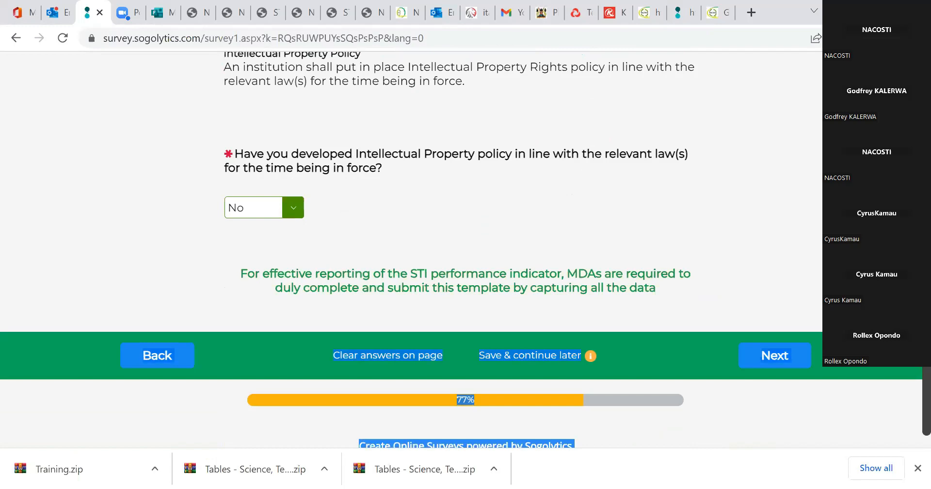
{"action": "scroll", "coordinate": [466, 250], "scroll_direction": "up", "scroll_amount": 1}
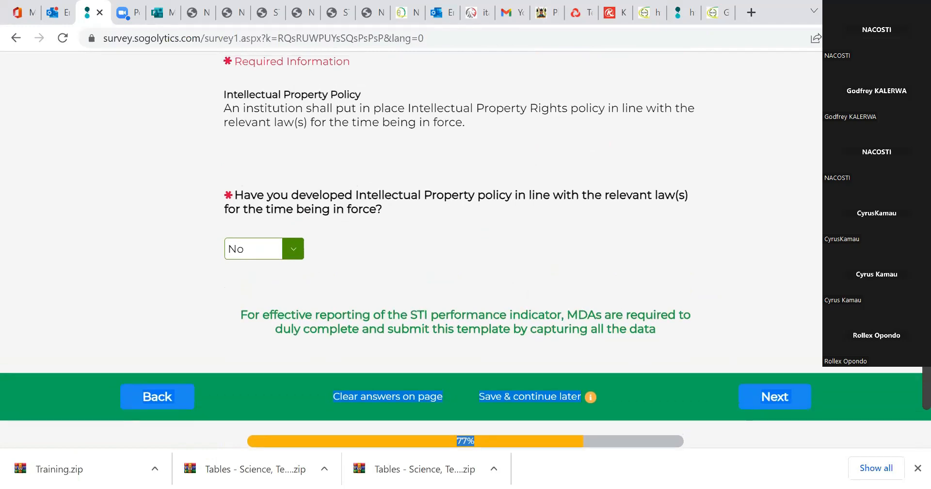
{"action": "scroll", "coordinate": [350, 341], "scroll_direction": "up", "scroll_amount": 2}
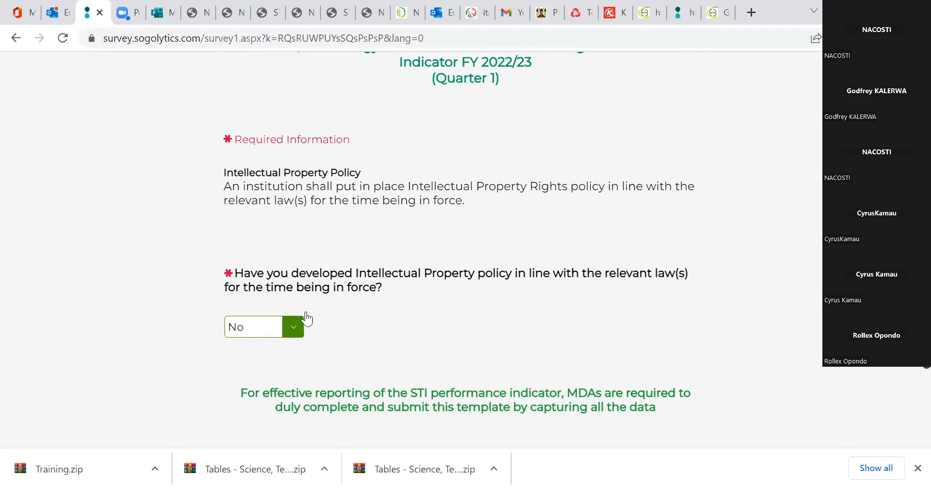
{"action": "left_click", "coordinate": [296, 330]}
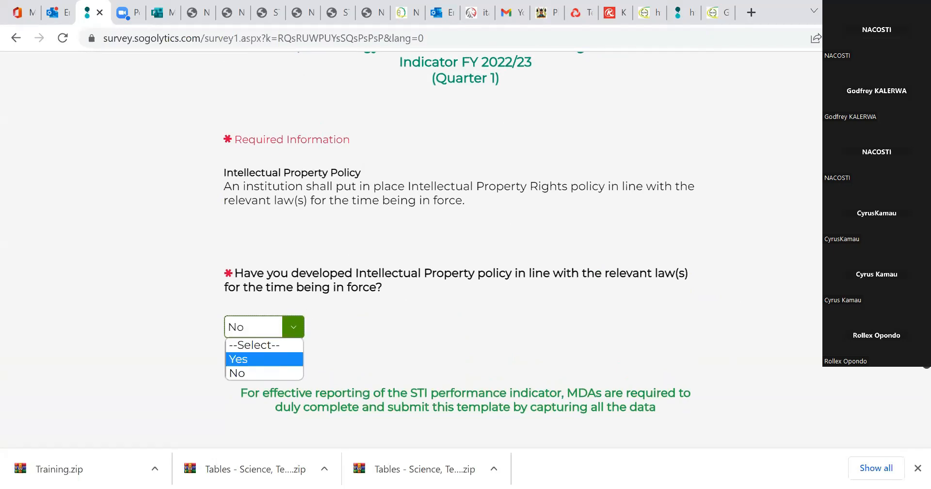
{"action": "left_click", "coordinate": [272, 358]}
Attach the "Intellectual Property" PDF from the Evidences folder as the IP Policy, and continue to the Research Policy page.
{"action": "scroll", "coordinate": [736, 291], "scroll_direction": "down", "scroll_amount": 2}
{"action": "left_click", "coordinate": [703, 305]}
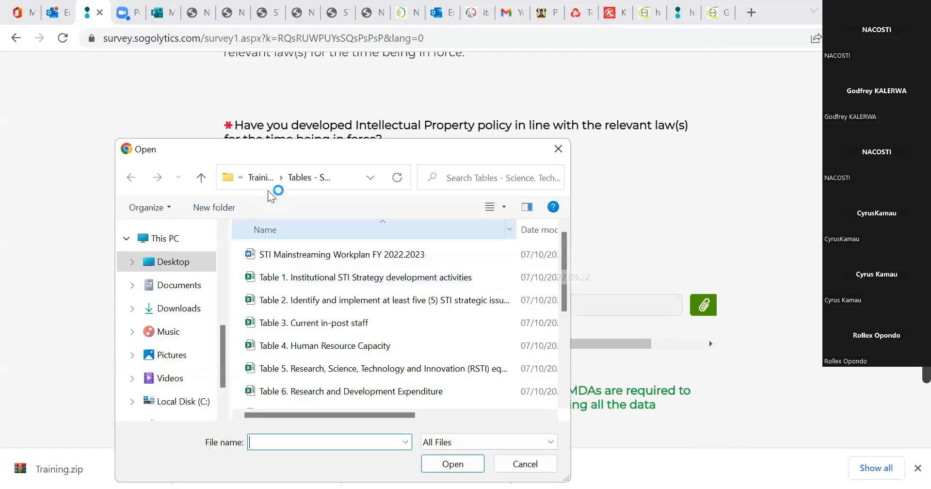
{"action": "left_click", "coordinate": [273, 186]}
{"action": "double_click", "coordinate": [285, 254]}
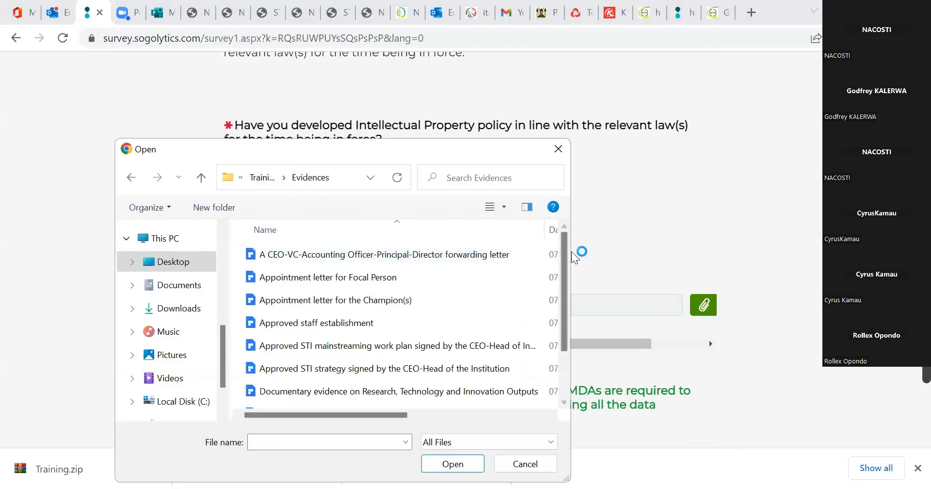
{"action": "left_click_drag", "start_coordinate": [566, 301], "coordinate": [566, 342]}
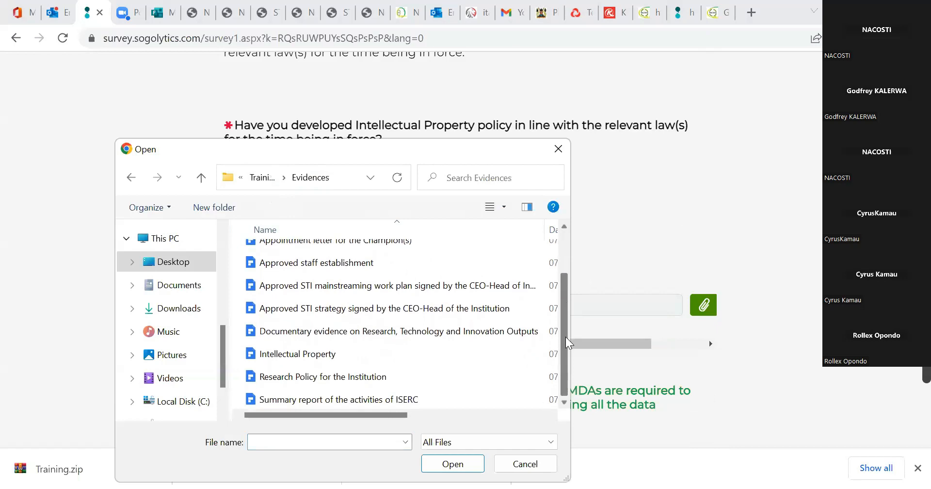
{"action": "left_click", "coordinate": [479, 354]}
{"action": "left_click", "coordinate": [453, 464]}
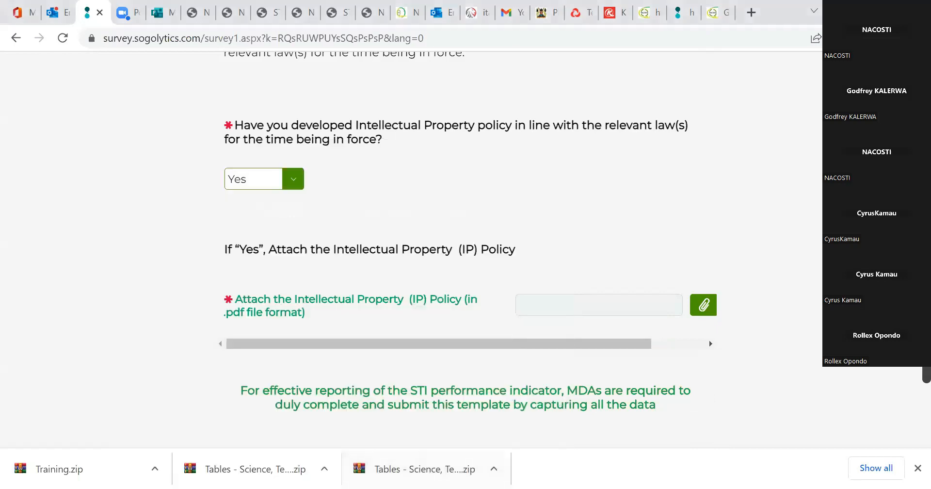
{"action": "scroll", "coordinate": [780, 335], "scroll_direction": "down", "scroll_amount": 3}
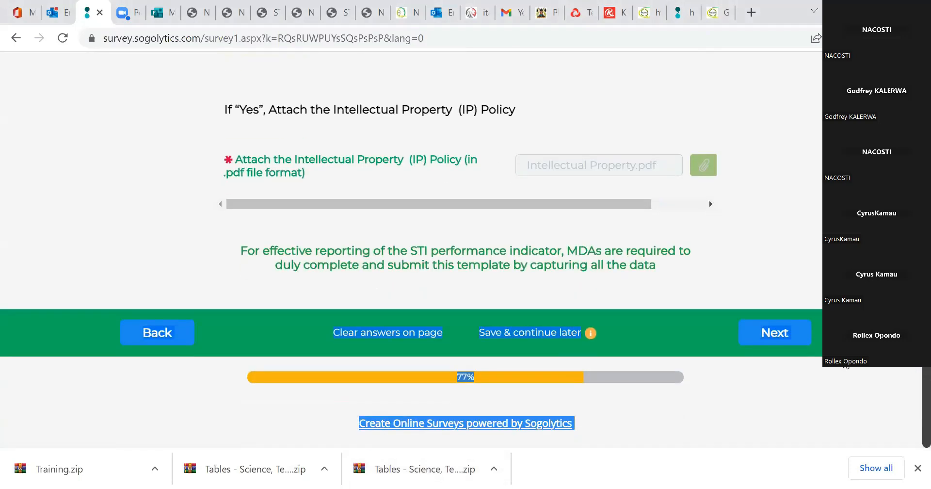
{"action": "left_click", "coordinate": [780, 336]}
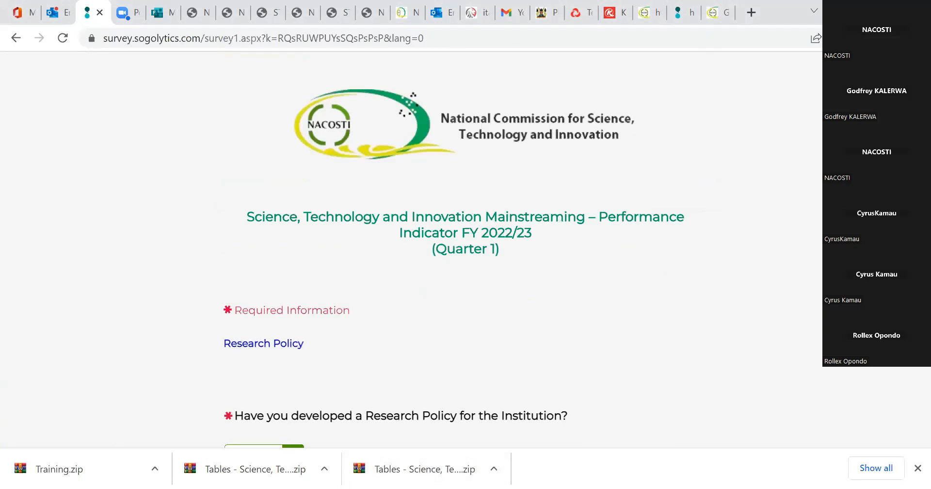
Answer Yes to having developed a Research Policy for the Institution.
{"action": "scroll", "coordinate": [311, 377], "scroll_direction": "down", "scroll_amount": 3}
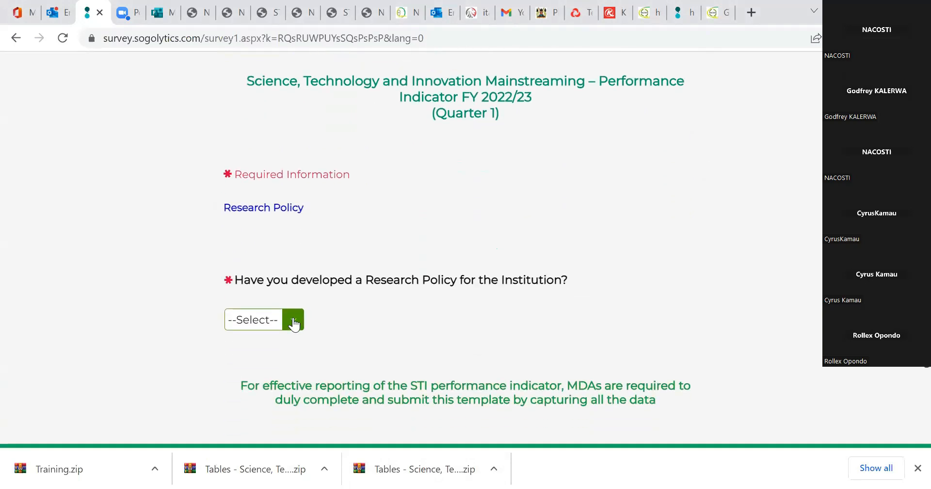
{"action": "left_click", "coordinate": [293, 319]}
{"action": "left_click", "coordinate": [264, 353]}
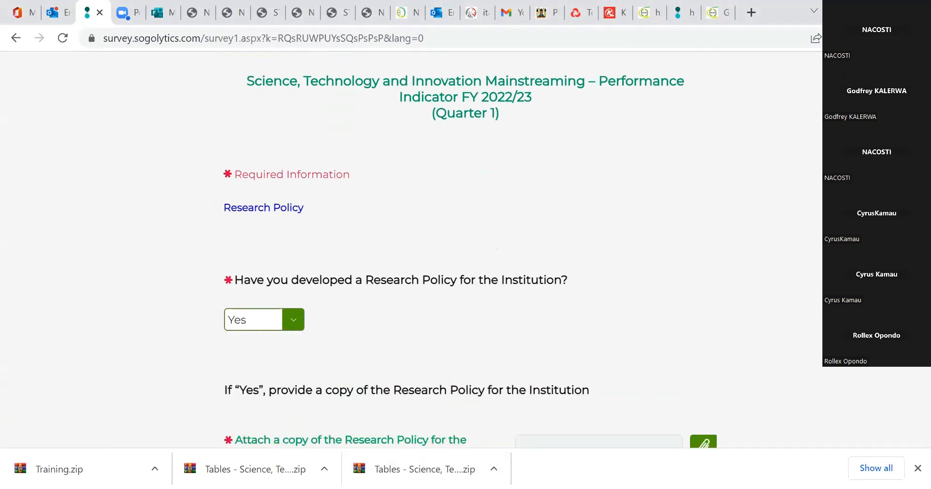
{"action": "scroll", "coordinate": [581, 317], "scroll_direction": "down", "scroll_amount": 2}
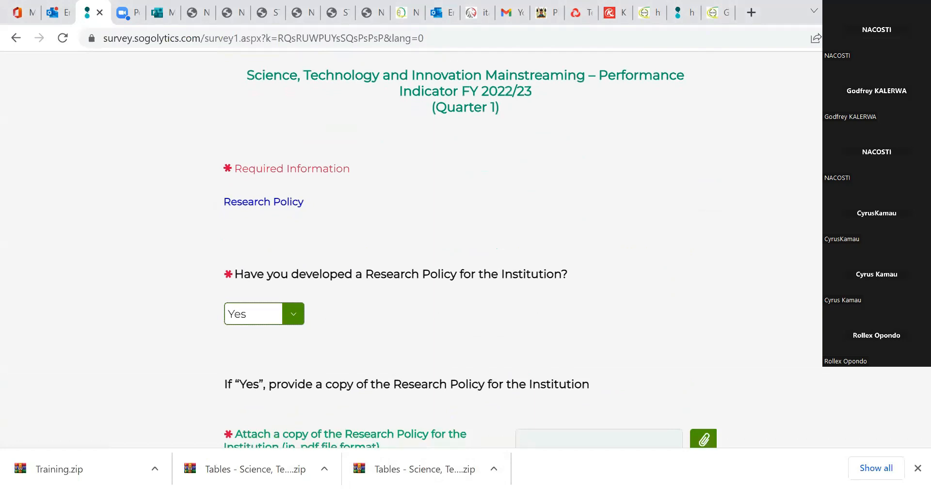
Switch the Research Policy answer to No, and return it to Yes.
{"action": "left_click", "coordinate": [292, 247]}
{"action": "left_click", "coordinate": [268, 292]}
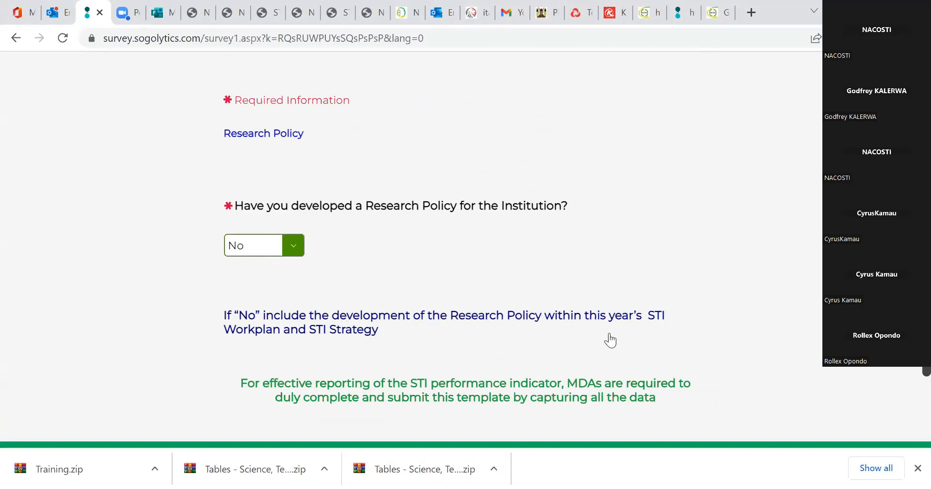
{"action": "left_click", "coordinate": [294, 245]}
{"action": "left_click", "coordinate": [266, 280]}
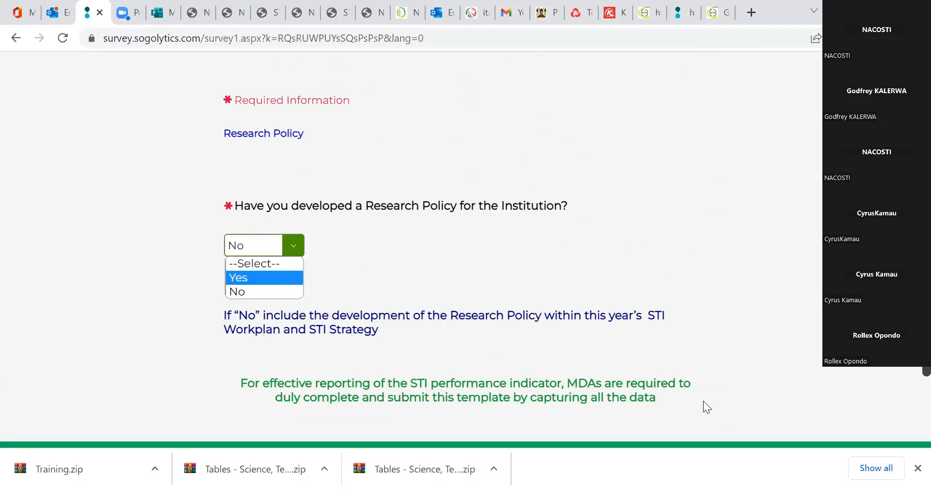
Attach "Research Policy for the Institution" from the Evidences folder as the policy copy, and continue to Part 4.
{"action": "left_click", "coordinate": [704, 372]}
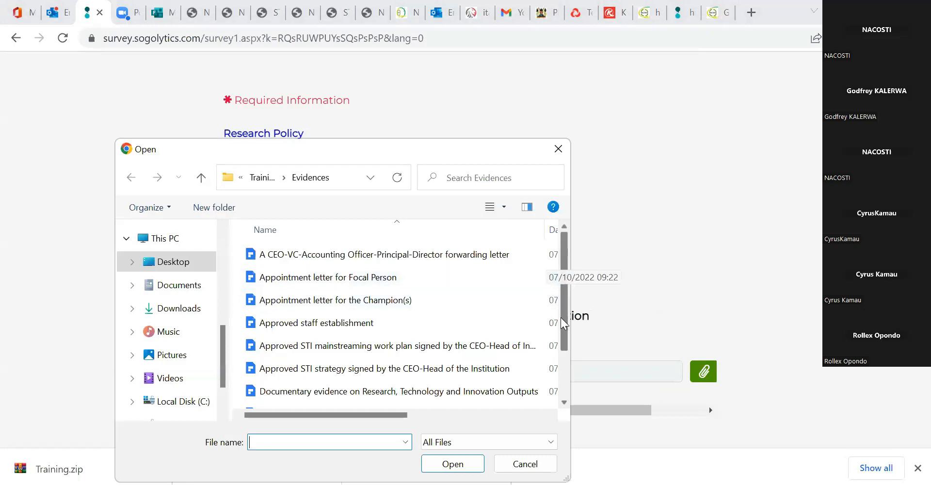
{"action": "scroll", "coordinate": [562, 322], "scroll_direction": "down", "scroll_amount": 2}
{"action": "left_click", "coordinate": [328, 378]}
{"action": "left_click", "coordinate": [459, 463]}
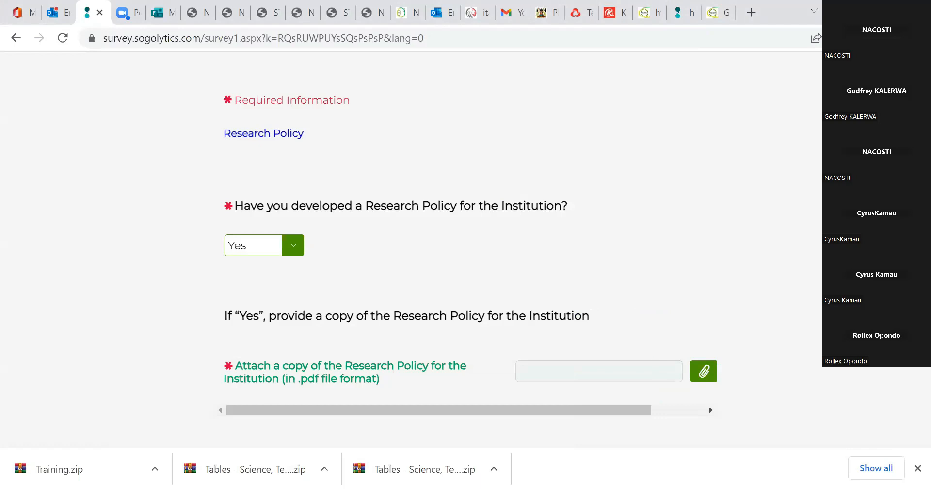
{"action": "scroll", "coordinate": [786, 389], "scroll_direction": "down", "scroll_amount": 3}
{"action": "left_click", "coordinate": [786, 389]}
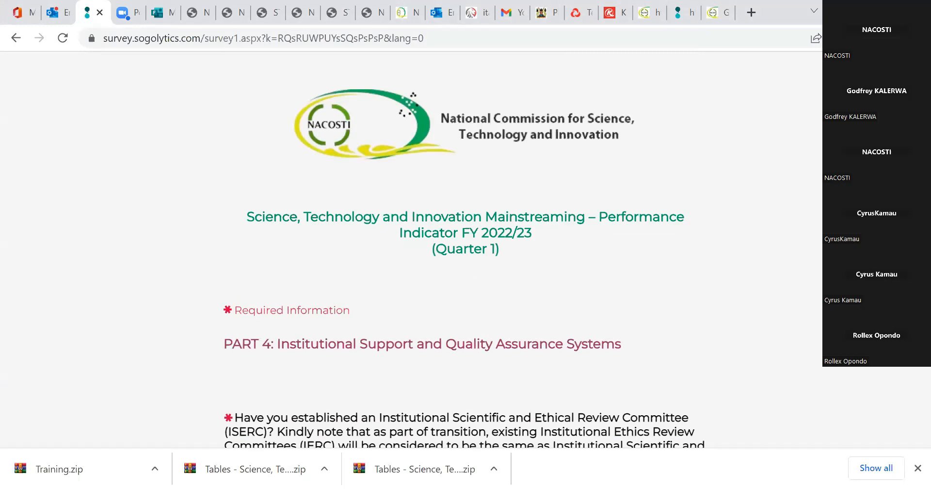
Answer Yes to having established an Institutional Scientific and Ethical Review Committee (ISERC) in Part 4.
{"action": "scroll", "coordinate": [465, 257], "scroll_direction": "down", "scroll_amount": 3}
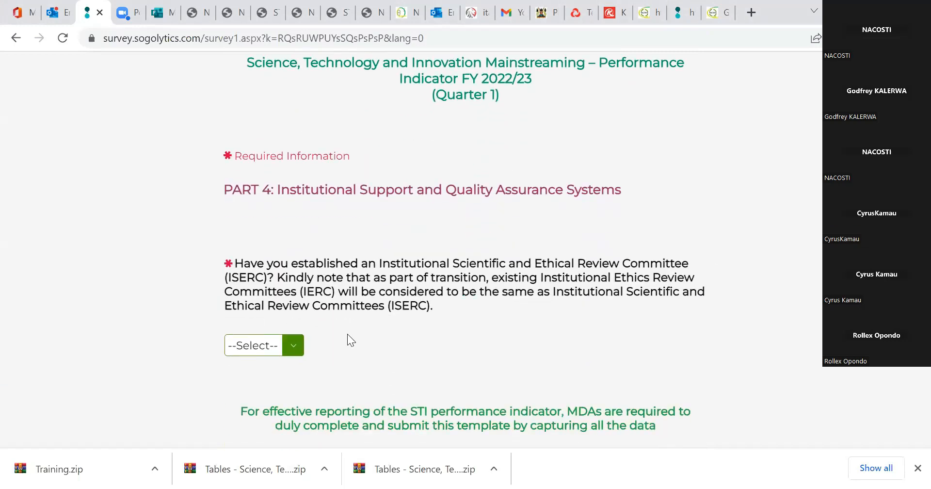
{"action": "right_click", "coordinate": [303, 342]}
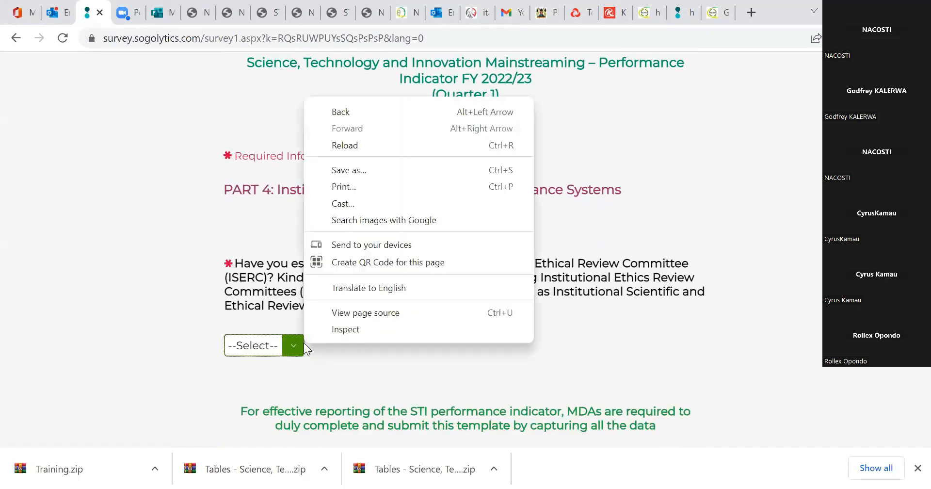
{"action": "left_click", "coordinate": [342, 360]}
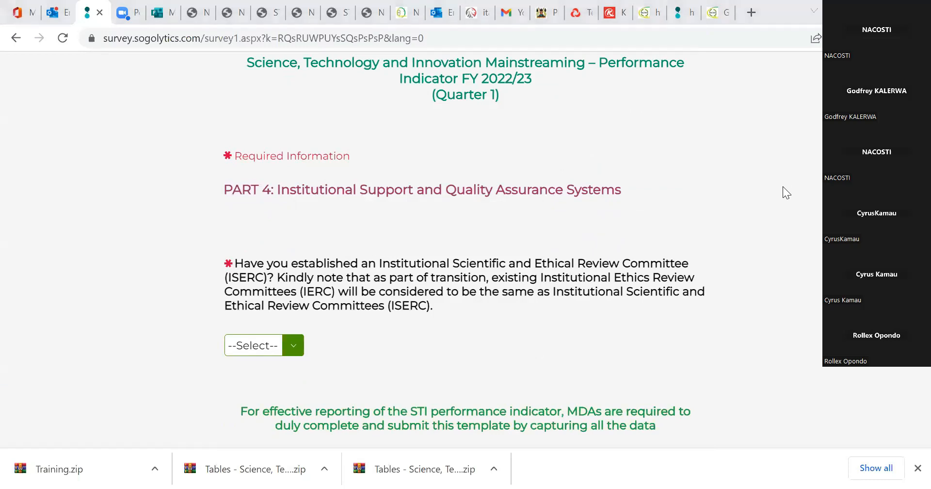
{"action": "left_click", "coordinate": [291, 345]}
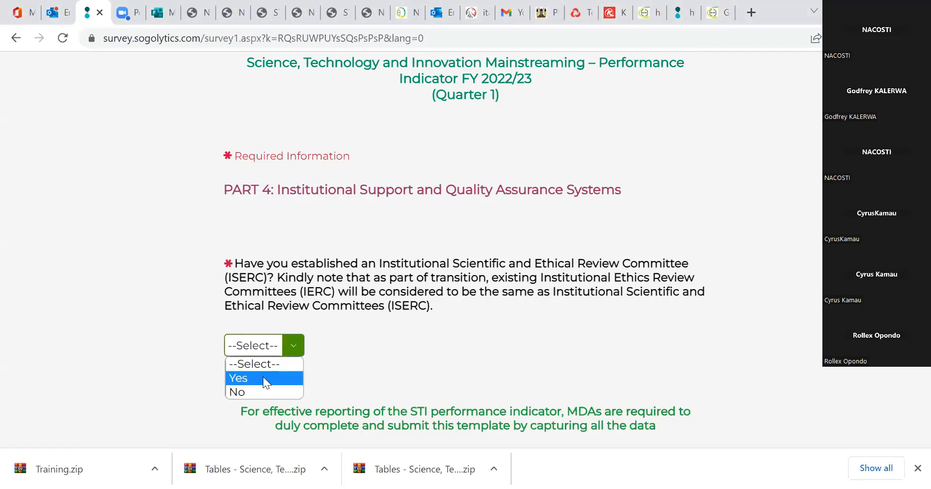
{"action": "left_click", "coordinate": [263, 377]}
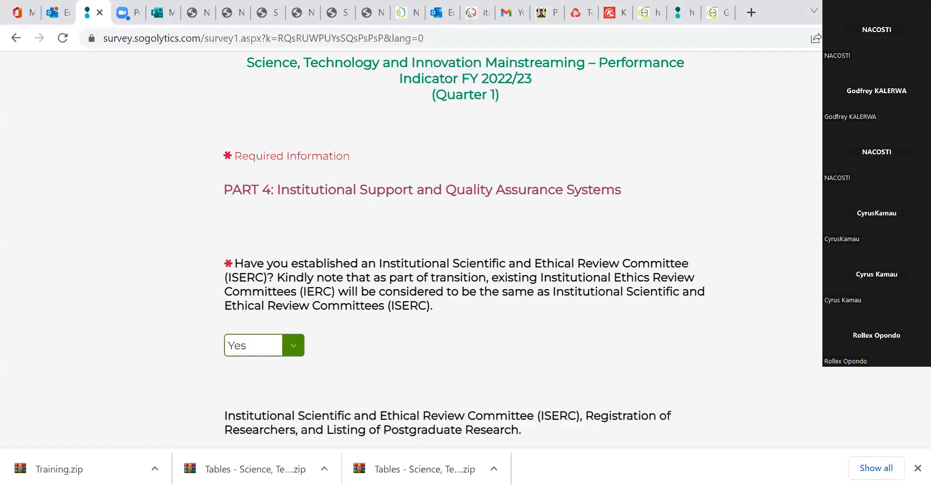
Change the ISERC answer to No and enter "We are affiliated to IPR" as the affiliation plan.
{"action": "left_click", "coordinate": [293, 354]}
{"action": "left_click", "coordinate": [268, 393]}
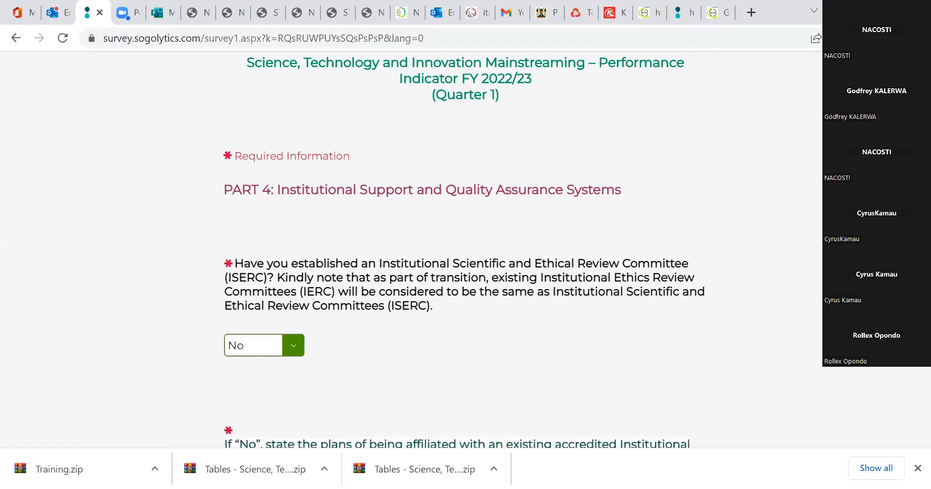
{"action": "scroll", "coordinate": [404, 350], "scroll_direction": "down", "scroll_amount": 3}
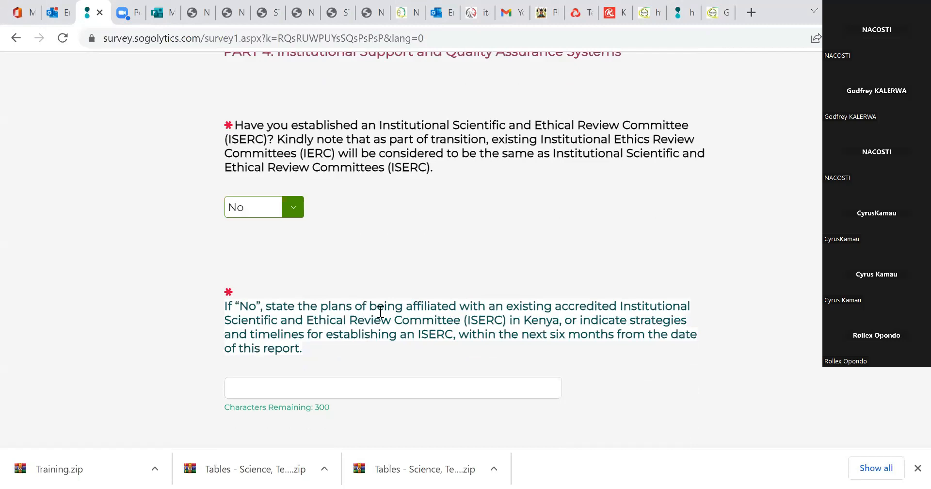
{"action": "left_click", "coordinate": [327, 387]}
{"action": "type", "text": "We are"}
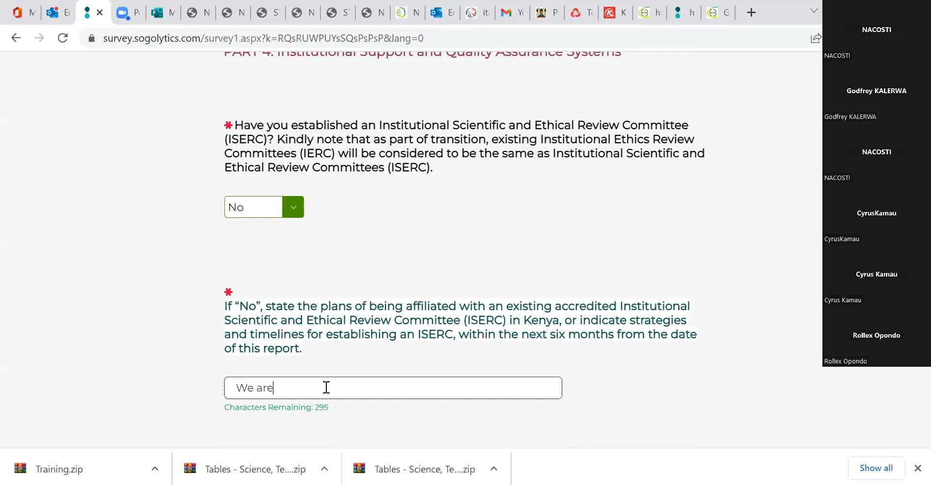
{"action": "type", "text": " affiliated to"}
{"action": "type", "text": "IPR"}
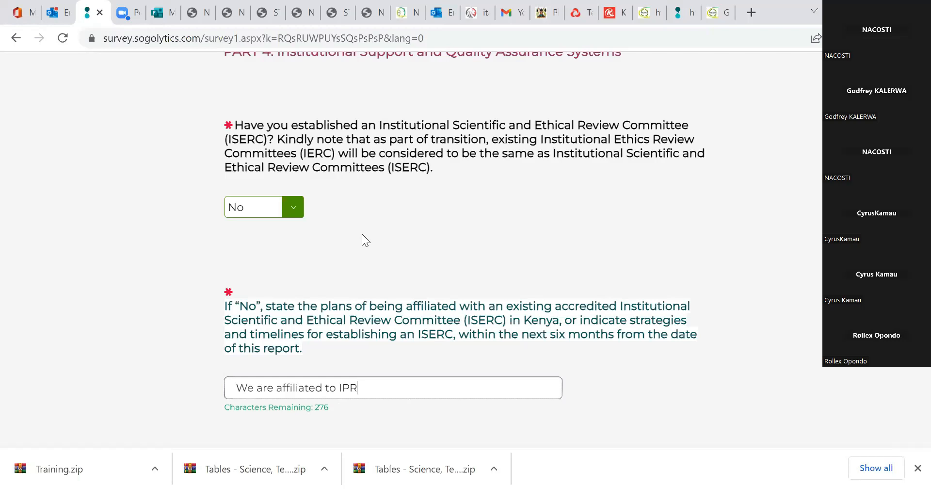
{"action": "right_click", "coordinate": [447, 346]}
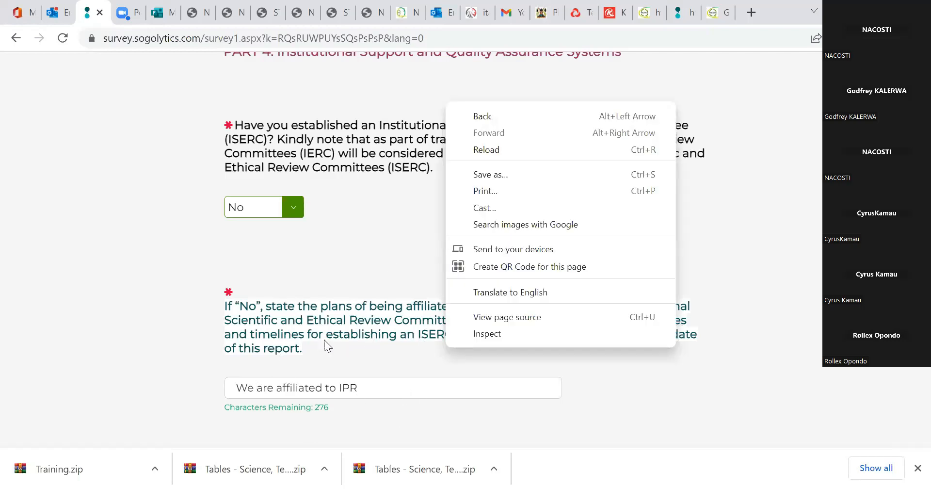
{"action": "right_click", "coordinate": [362, 255]}
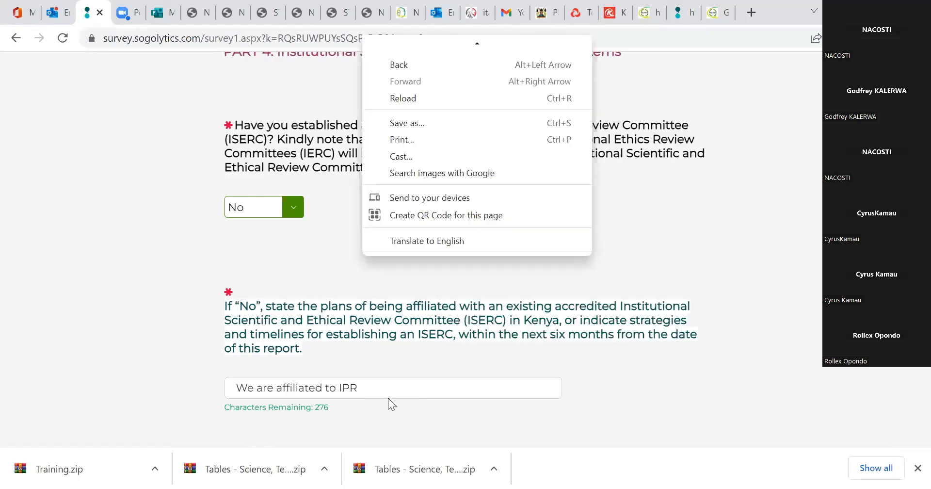
Change the answer on having established an Institutional Scientific and Ethical Review Committee (ISERC) back to Yes.
{"action": "left_click", "coordinate": [335, 249]}
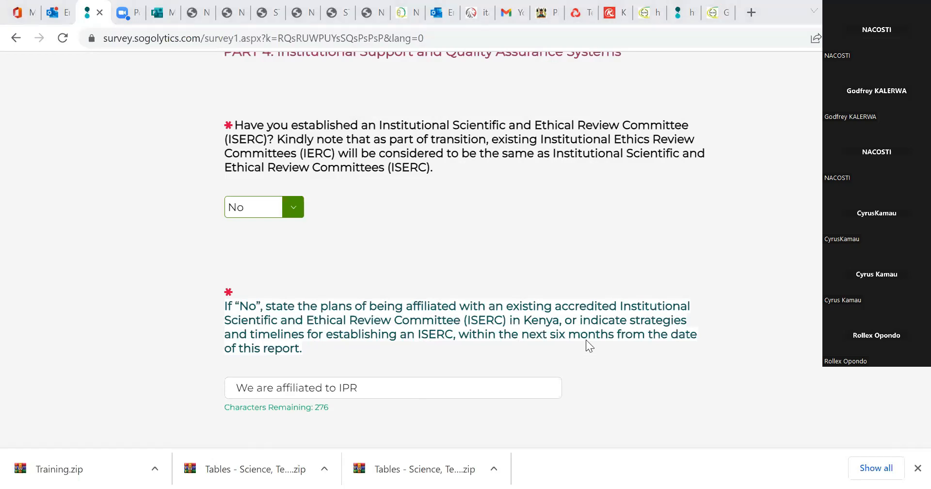
{"action": "left_click", "coordinate": [501, 397]}
{"action": "scroll", "coordinate": [466, 252], "scroll_direction": "down", "scroll_amount": 1}
{"action": "scroll", "coordinate": [466, 252], "scroll_direction": "up", "scroll_amount": 3}
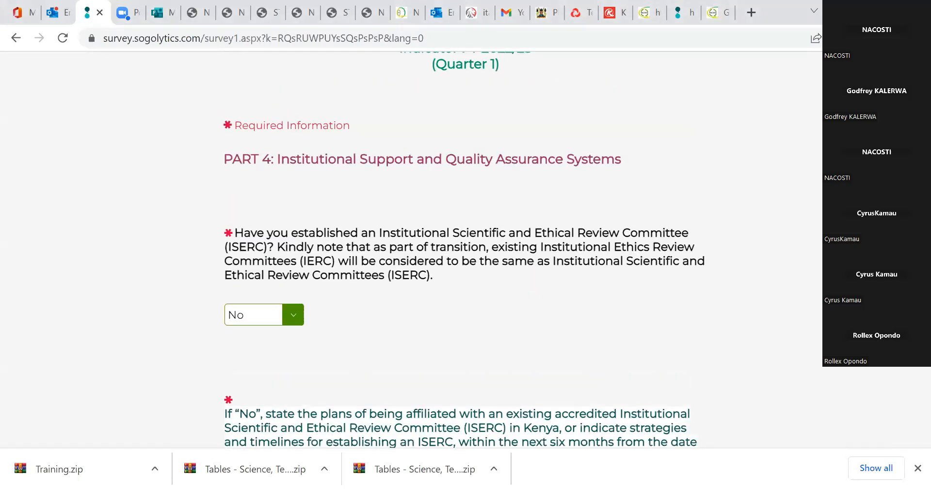
{"action": "left_click", "coordinate": [276, 315]}
{"action": "left_click", "coordinate": [274, 344]}
{"action": "scroll", "coordinate": [464, 249], "scroll_direction": "down", "scroll_amount": 3}
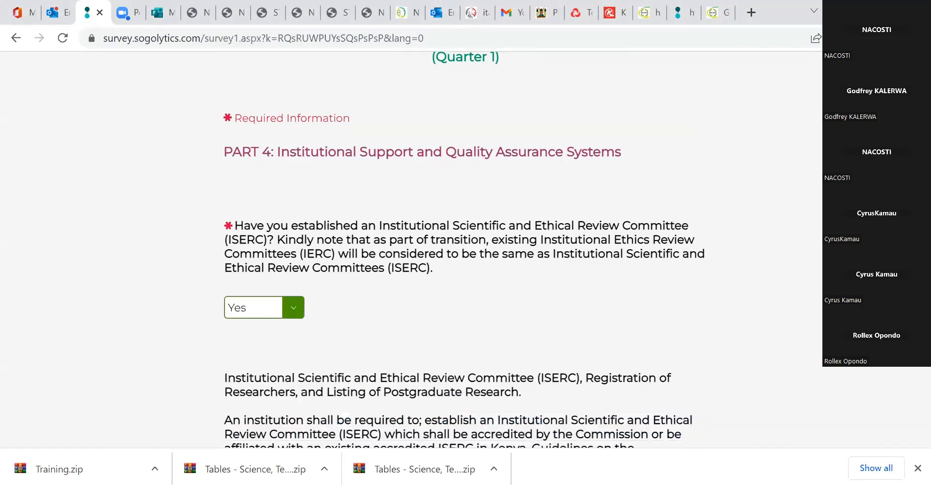
Attach "Table 10. List of Registered Researchers" from the Tables folder to the Table 10 upload field.
{"action": "scroll", "coordinate": [464, 249], "scroll_direction": "down", "scroll_amount": 1}
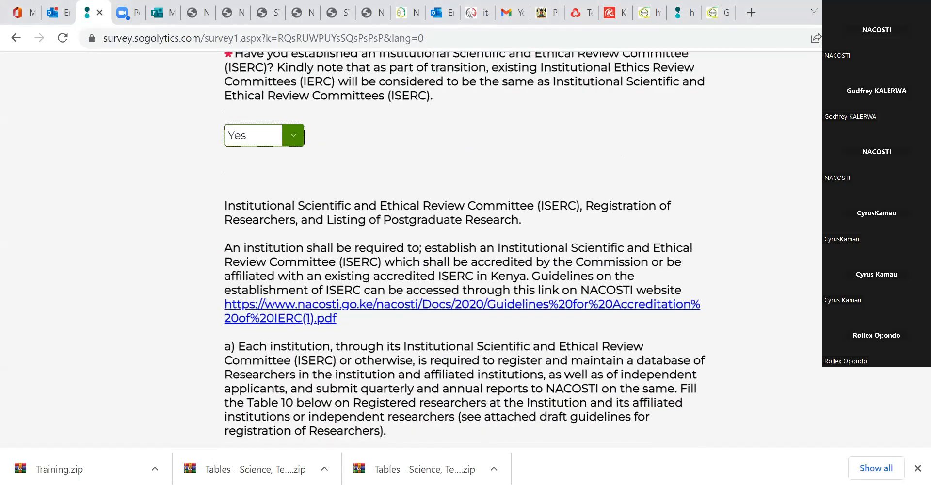
{"action": "scroll", "coordinate": [400, 328], "scroll_direction": "down", "scroll_amount": 6}
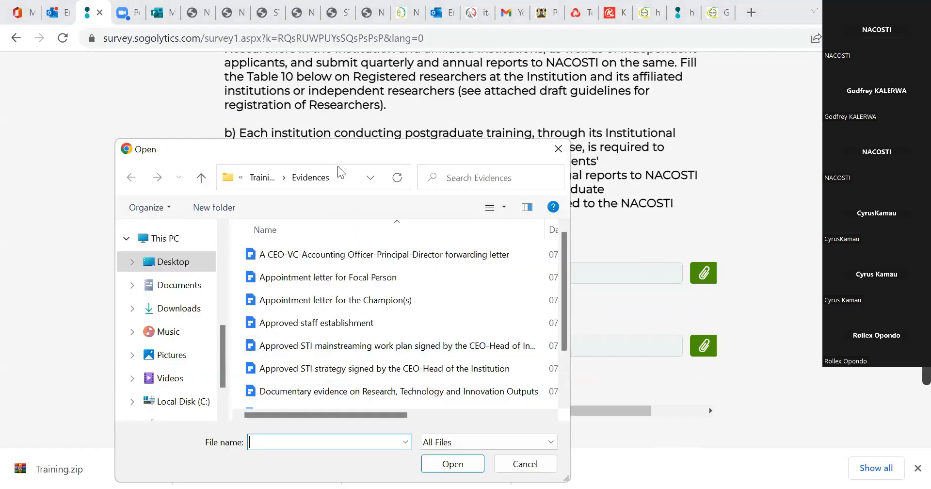
{"action": "left_click", "coordinate": [263, 178]}
{"action": "double_click", "coordinate": [407, 287]}
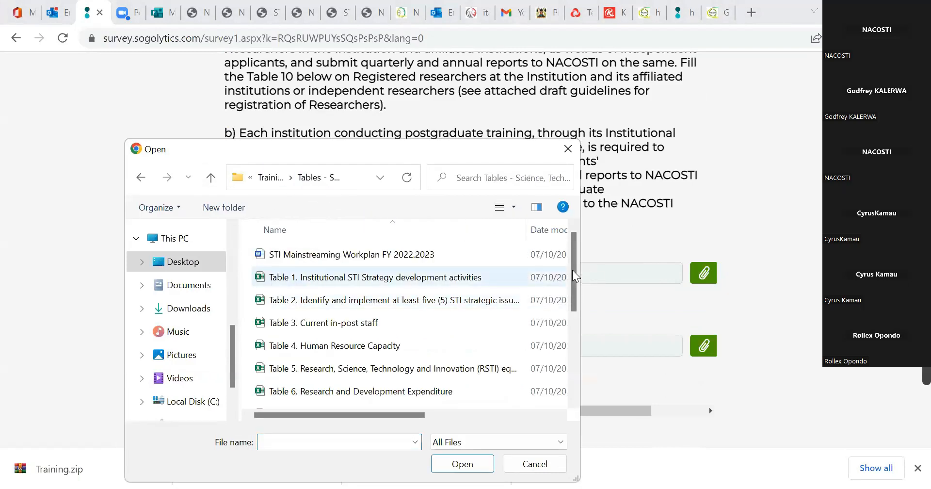
{"action": "scroll", "coordinate": [340, 311], "scroll_direction": "down", "scroll_amount": 3}
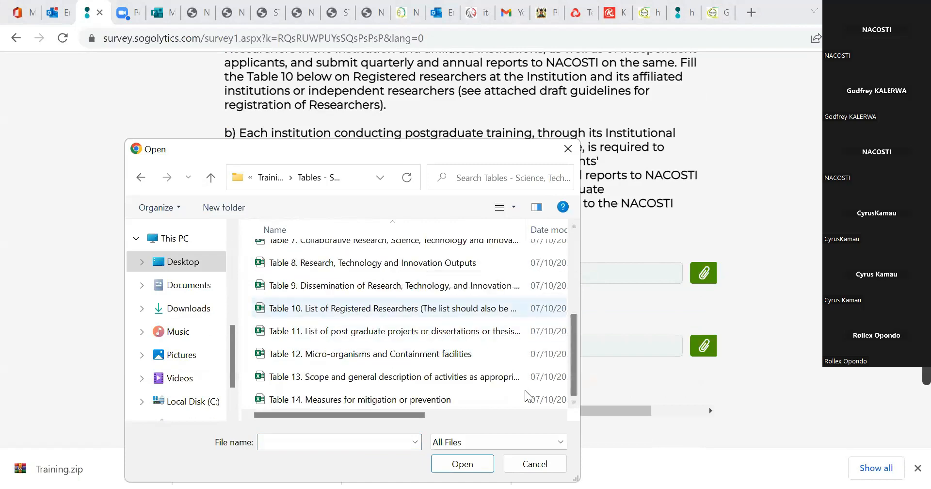
{"action": "left_click", "coordinate": [417, 309]}
{"action": "left_click", "coordinate": [463, 465]}
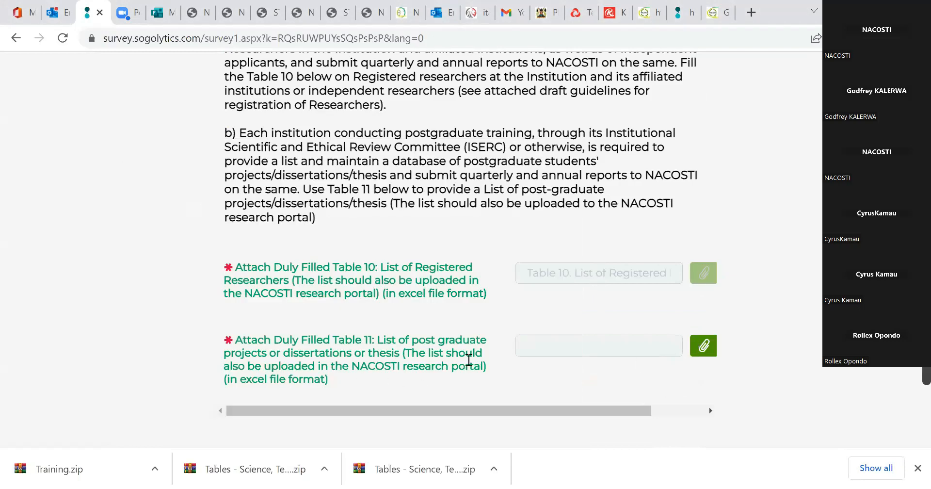
Attach the Table 11 list of postgraduate projects, dissertations or theses, and continue to the international obligations page.
{"action": "left_click", "coordinate": [703, 347]}
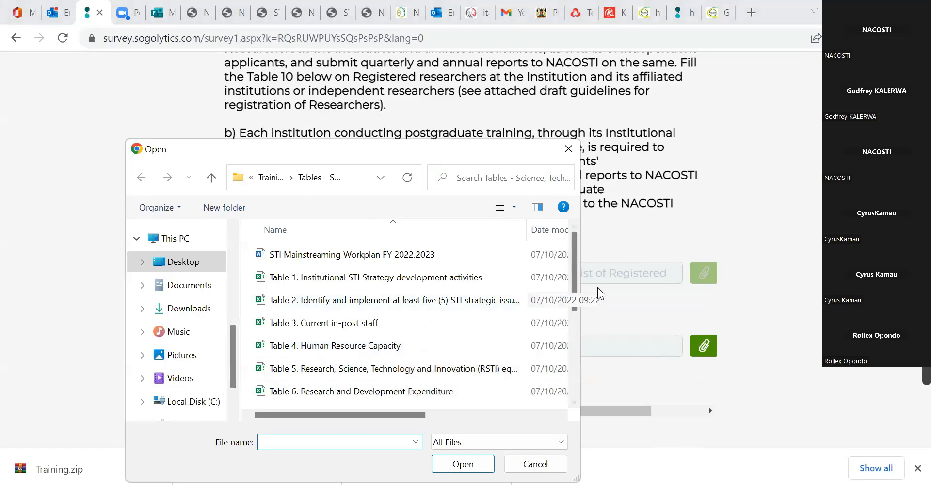
{"action": "scroll", "coordinate": [577, 345], "scroll_direction": "down", "scroll_amount": 2}
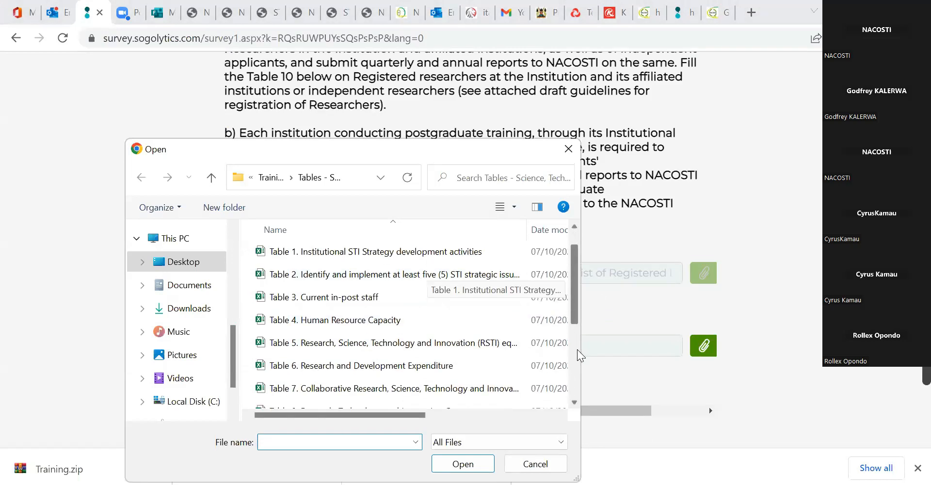
{"action": "left_click", "coordinate": [402, 359]}
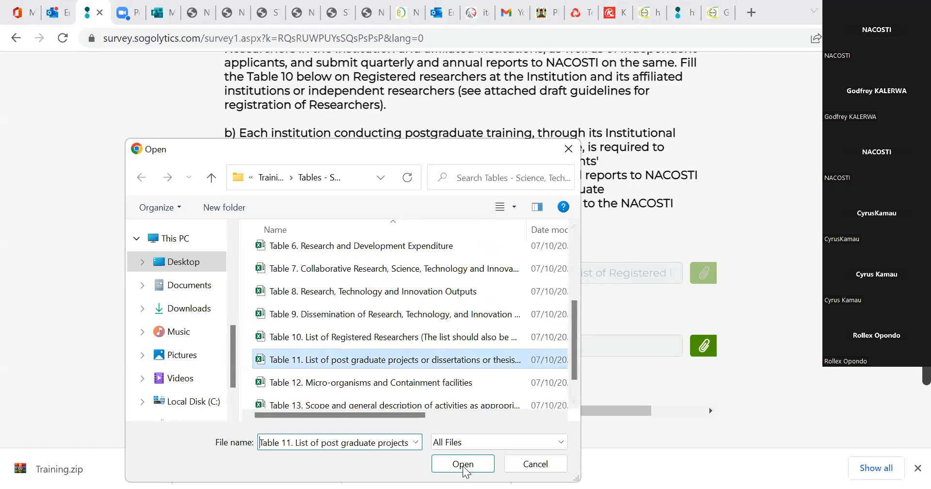
{"action": "left_click", "coordinate": [464, 464]}
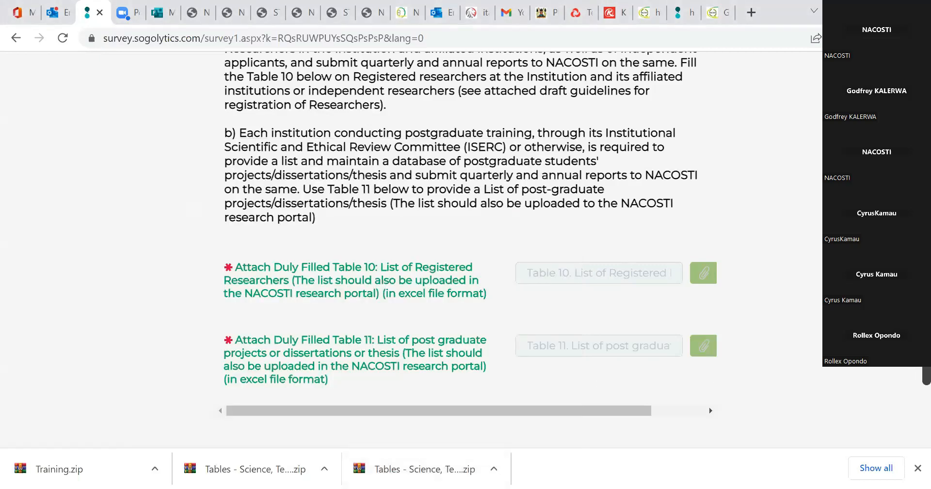
{"action": "scroll", "coordinate": [908, 376], "scroll_direction": "down", "scroll_amount": 5}
{"action": "left_click", "coordinate": [798, 369]}
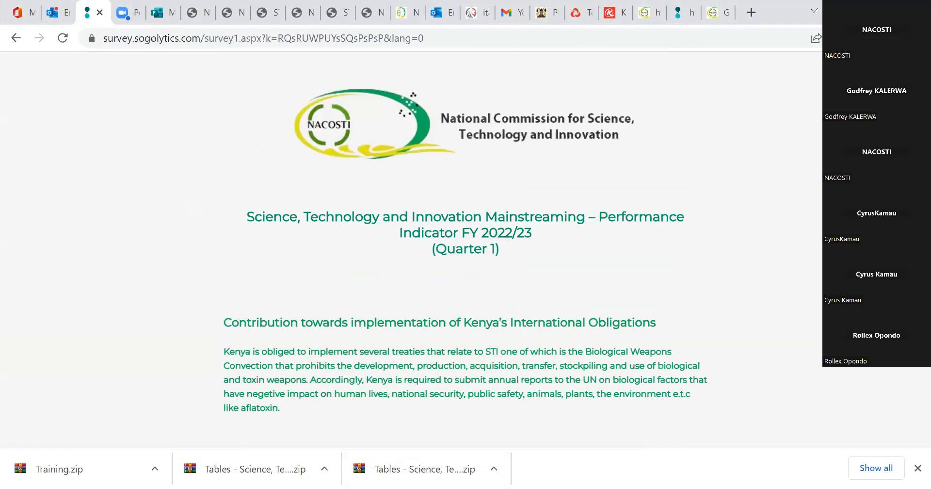
Read the introduction on Kenya's international obligations, including the annual UN reporting on biological factors.
{"action": "scroll", "coordinate": [673, 189], "scroll_direction": "down", "scroll_amount": 4}
{"action": "scroll", "coordinate": [279, 294], "scroll_direction": "up", "scroll_amount": 1}
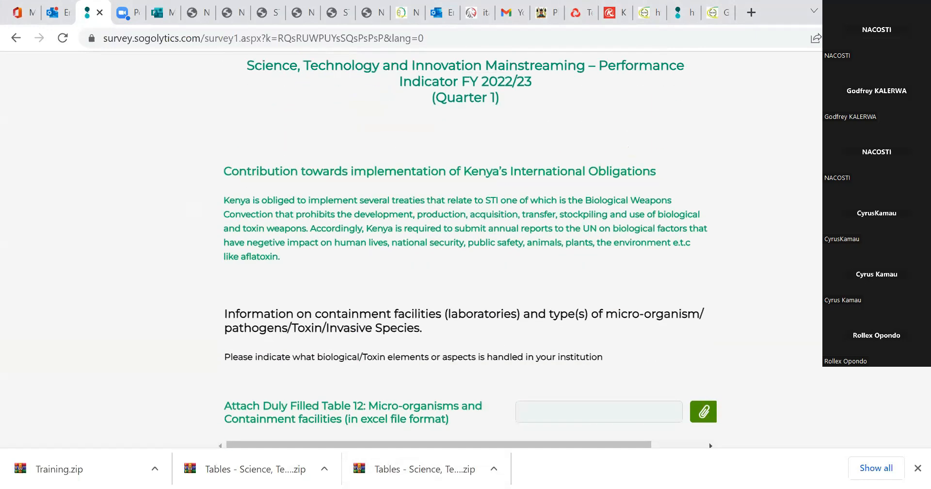
{"action": "scroll", "coordinate": [470, 254], "scroll_direction": "up", "scroll_amount": 1}
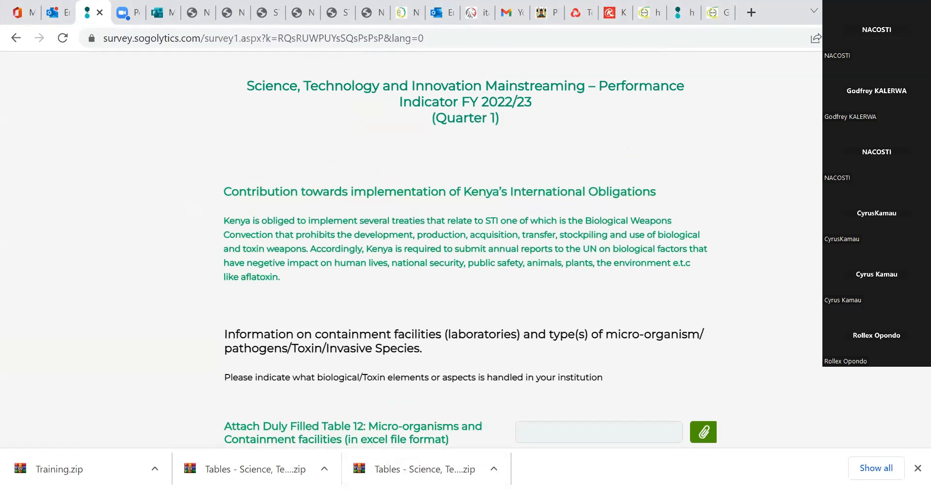
{"action": "scroll", "coordinate": [466, 242], "scroll_direction": "down", "scroll_amount": 2}
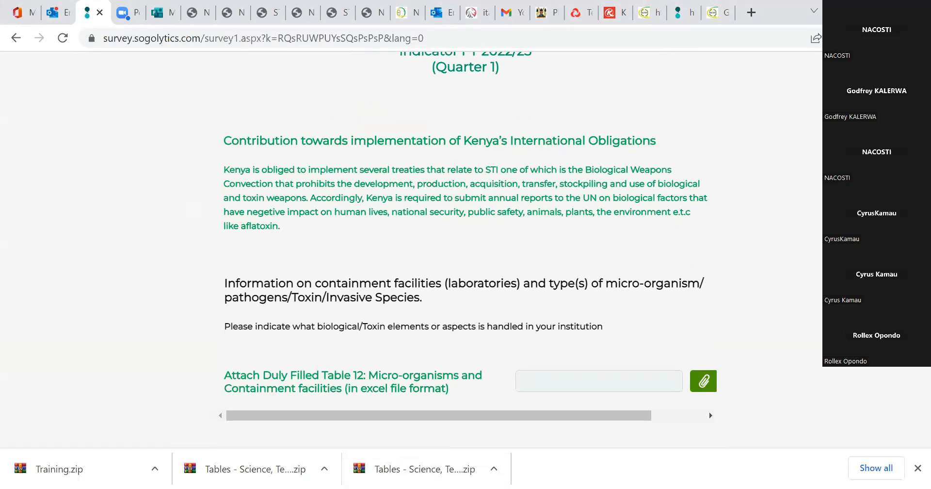
{"action": "scroll", "coordinate": [465, 242], "scroll_direction": "down", "scroll_amount": 1}
{"action": "scroll", "coordinate": [465, 242], "scroll_direction": "up", "scroll_amount": 2}
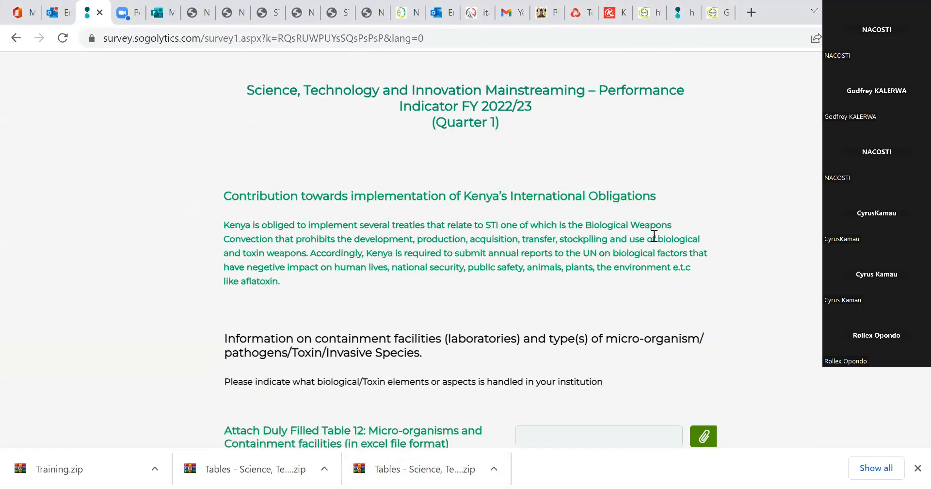
{"action": "left_click_drag", "start_coordinate": [686, 248], "coordinate": [664, 253]}
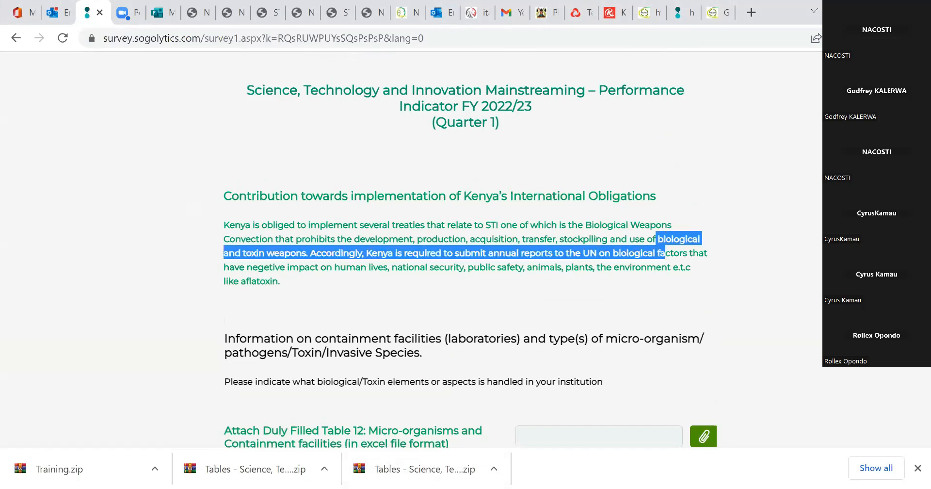
Attach "Table 12. Micro-organisms and Containment facilities" to the Table 12 upload field.
{"action": "scroll", "coordinate": [611, 199], "scroll_direction": "down", "scroll_amount": 5}
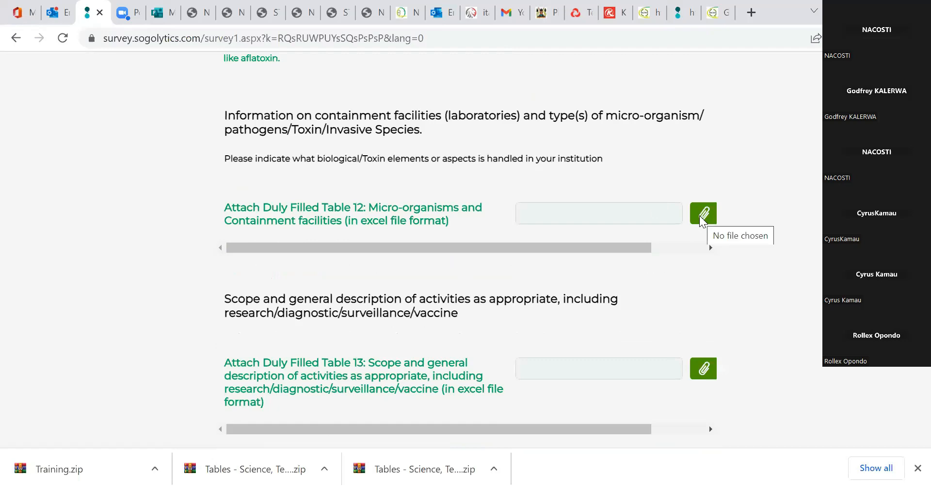
{"action": "left_click", "coordinate": [702, 221]}
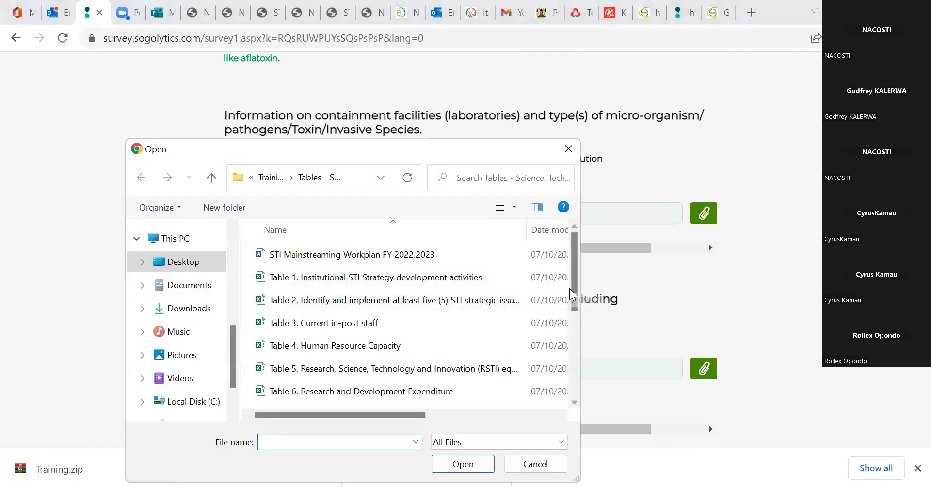
{"action": "scroll", "coordinate": [567, 372], "scroll_direction": "down", "scroll_amount": 2}
{"action": "left_click", "coordinate": [391, 354]}
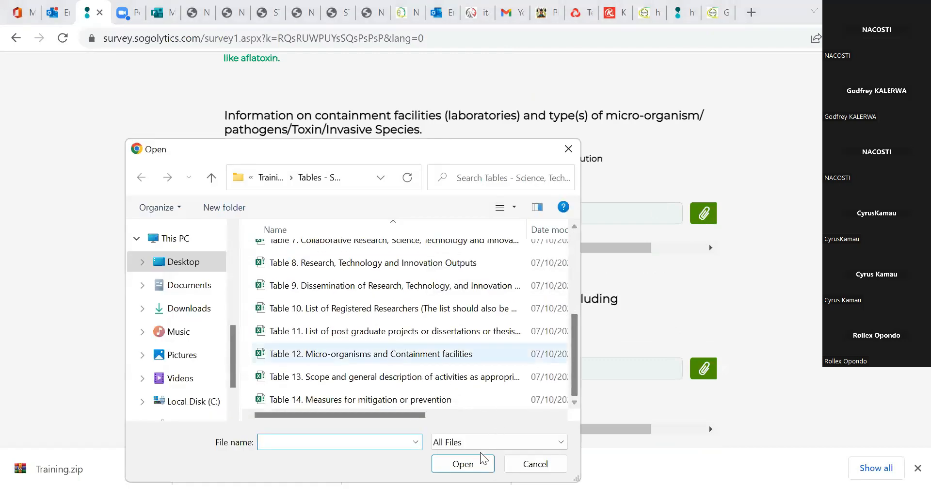
{"action": "left_click", "coordinate": [463, 465]}
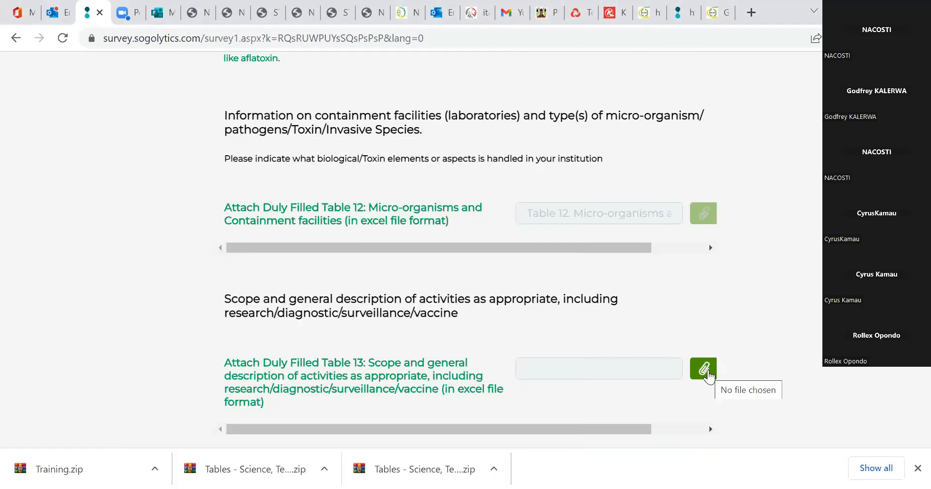
Attach the Table 13 file on scope and general description of activities to its upload field.
{"action": "left_click", "coordinate": [704, 369]}
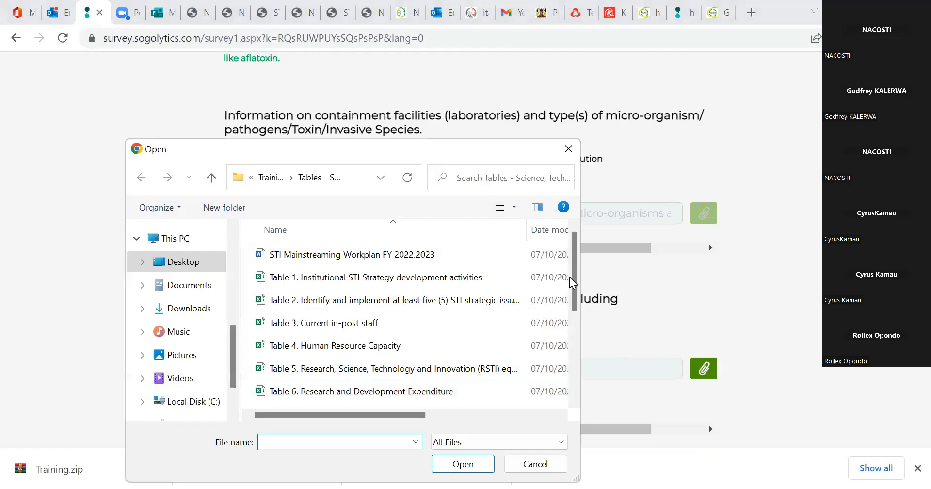
{"action": "left_click_drag", "start_coordinate": [573, 282], "coordinate": [588, 388]}
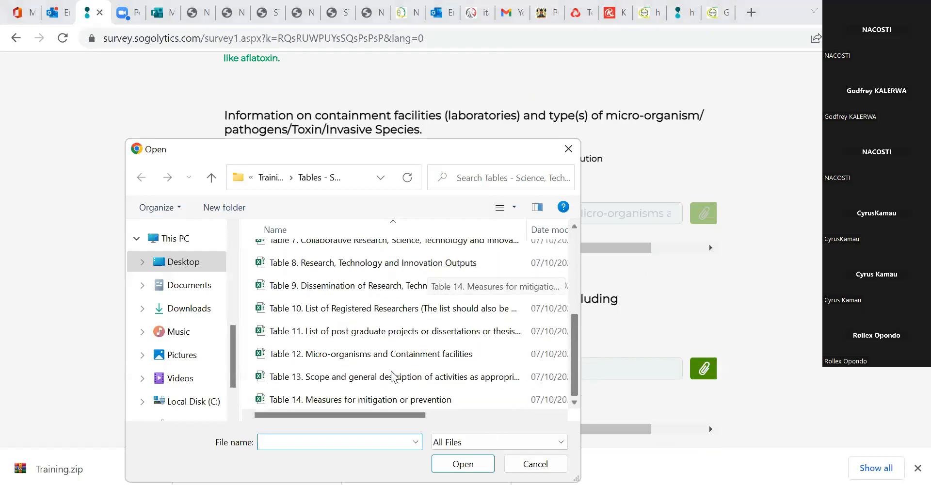
{"action": "left_click", "coordinate": [392, 377]}
{"action": "left_click", "coordinate": [462, 465]}
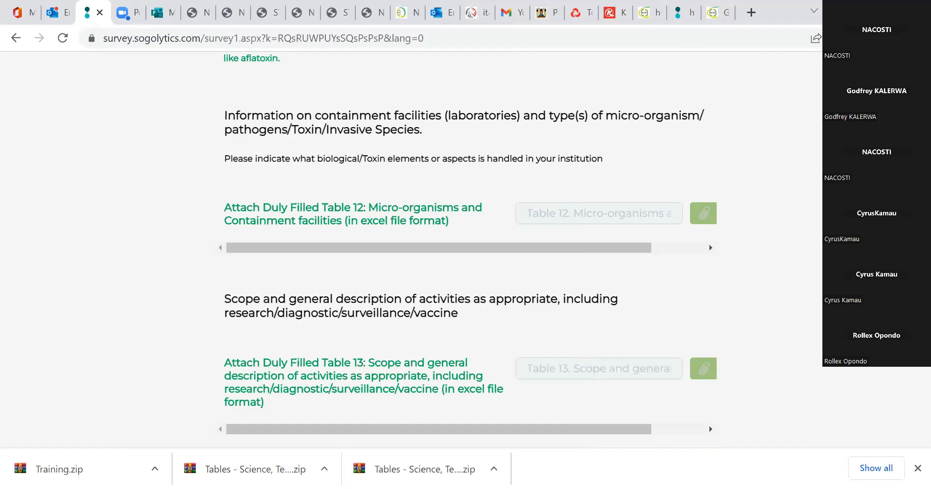
Attach "Table 14. Measures for mitigation or prevention" to its upload field, and continue to the additional information page.
{"action": "scroll", "coordinate": [741, 289], "scroll_direction": "down", "scroll_amount": 5}
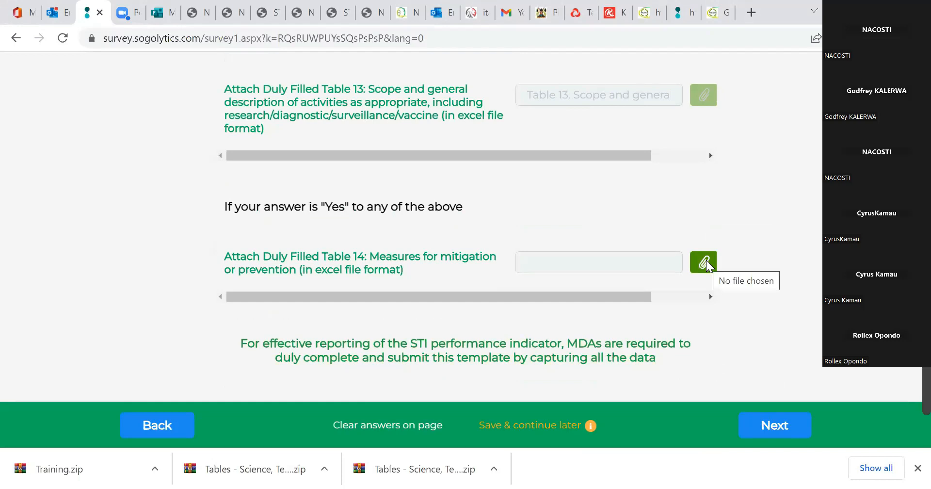
{"action": "left_click", "coordinate": [704, 263]}
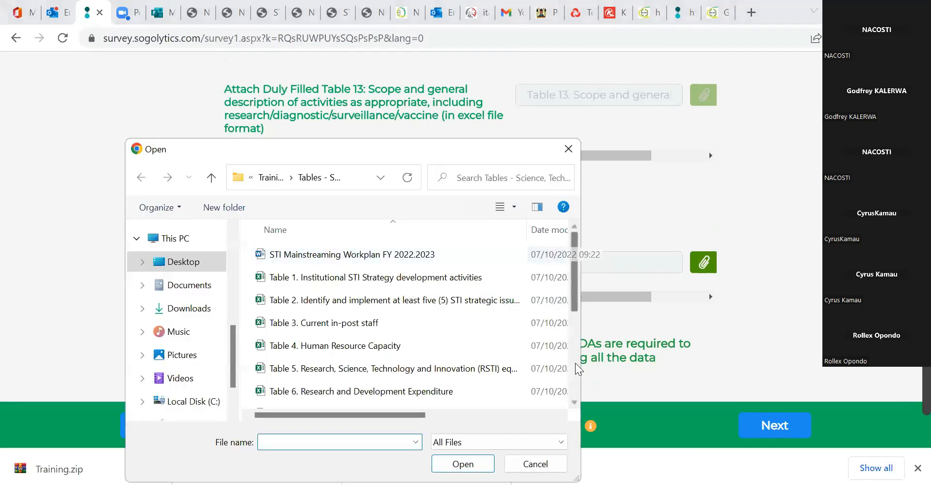
{"action": "scroll", "coordinate": [510, 378], "scroll_direction": "down", "scroll_amount": 3}
{"action": "left_click", "coordinate": [461, 400]}
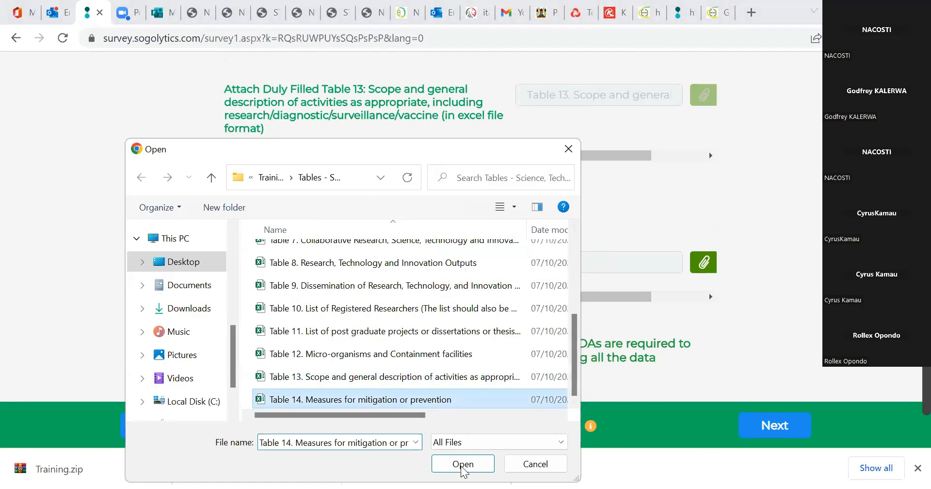
{"action": "left_click", "coordinate": [469, 467]}
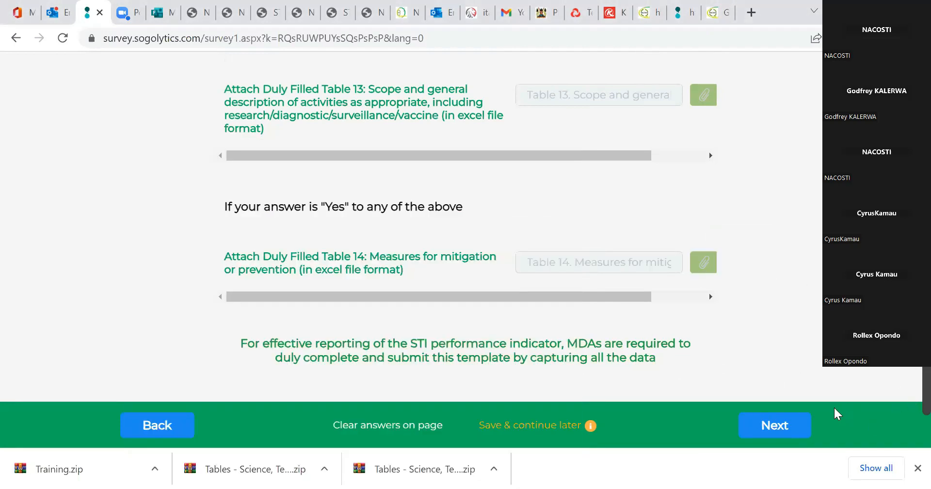
{"action": "left_click", "coordinate": [792, 433]}
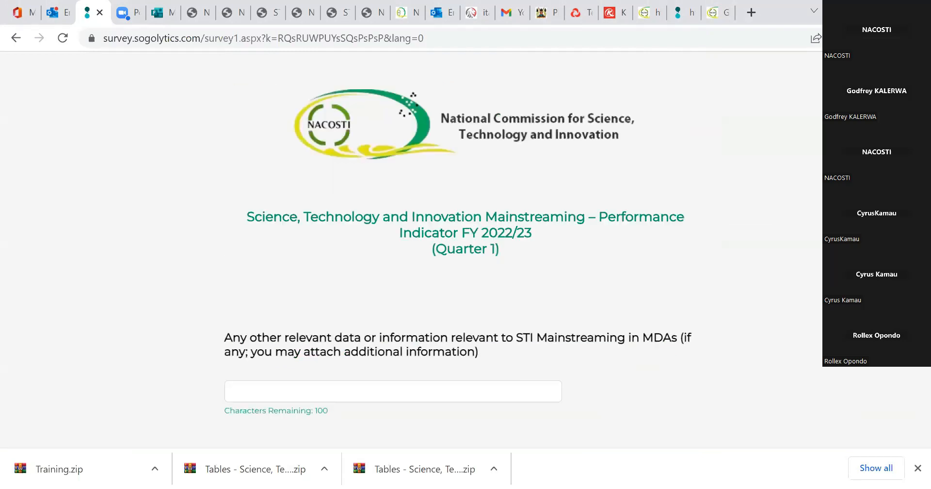
Leave the other relevant STI Mainstreaming information blank, and continue to the CEO/VC/Accounting Officer/Principal/Director forwarding letter upload.
{"action": "scroll", "coordinate": [722, 228], "scroll_direction": "down", "scroll_amount": 3}
{"action": "scroll", "coordinate": [679, 233], "scroll_direction": "up", "scroll_amount": 3}
{"action": "scroll", "coordinate": [641, 237], "scroll_direction": "down", "scroll_amount": 2}
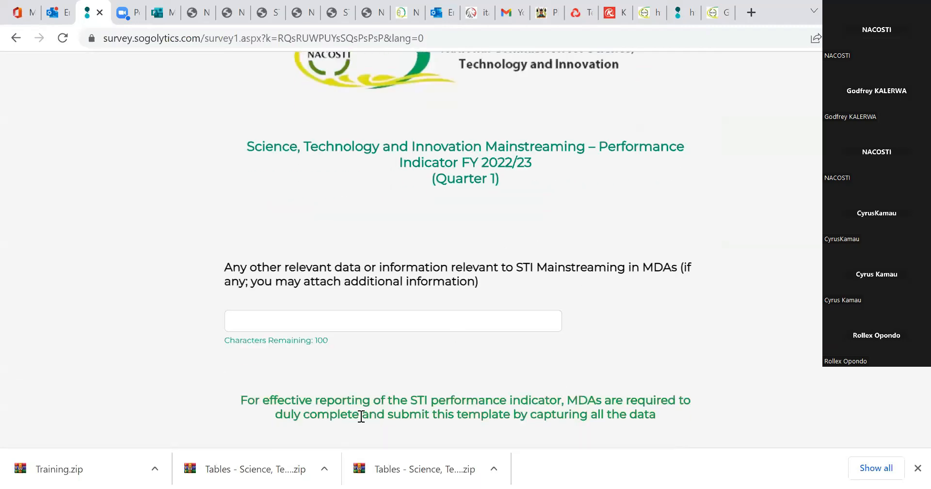
{"action": "left_click", "coordinate": [274, 321]}
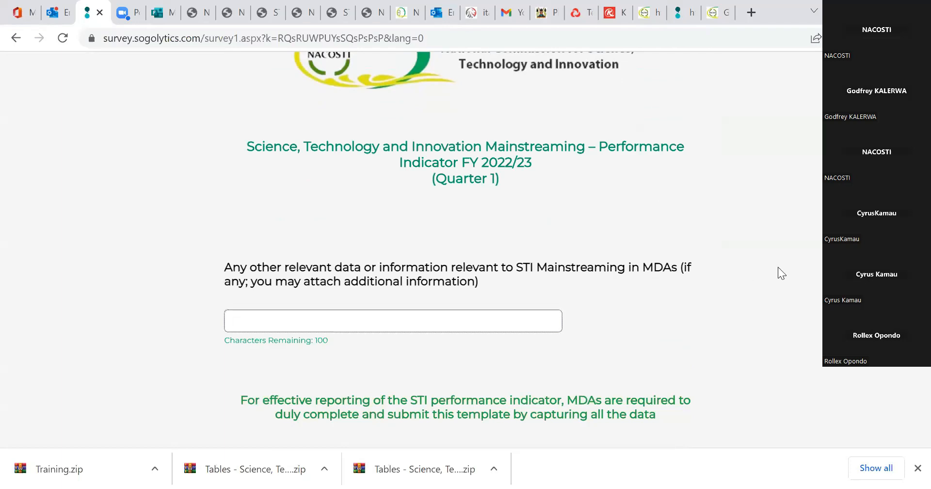
{"action": "scroll", "coordinate": [765, 350], "scroll_direction": "down", "scroll_amount": 3}
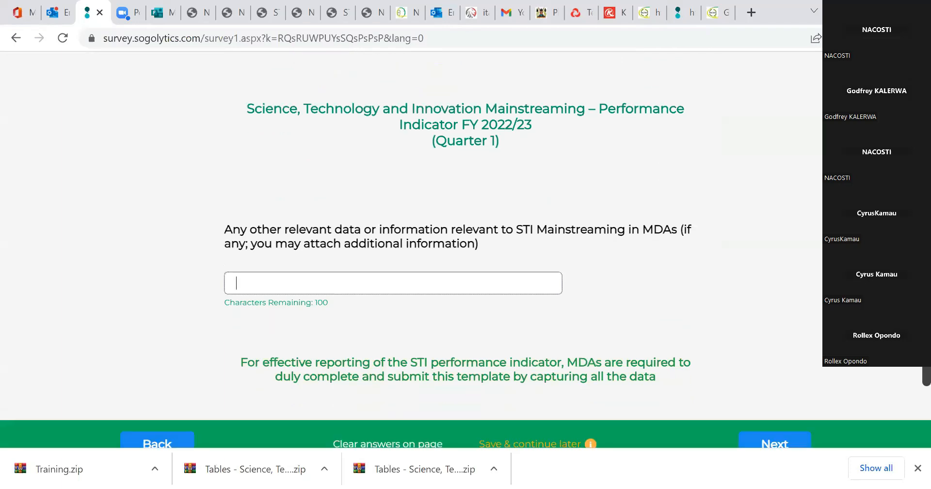
{"action": "left_click", "coordinate": [765, 350]}
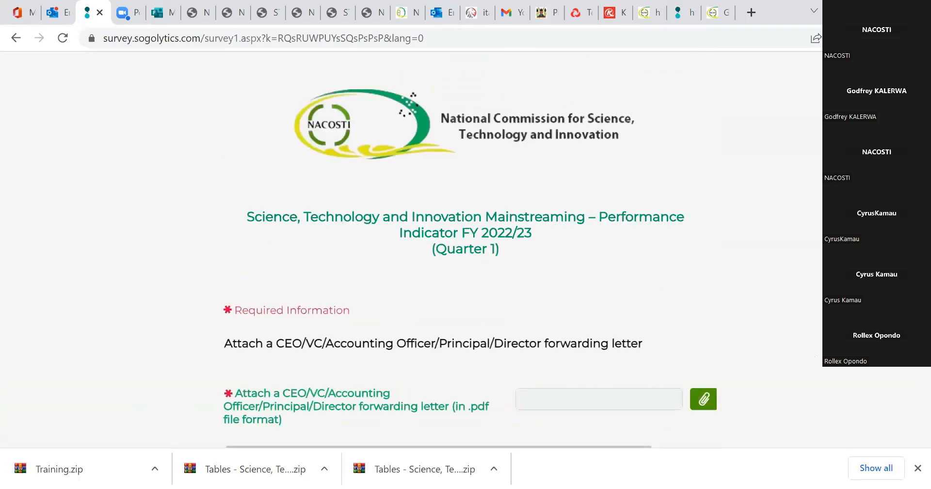
{"action": "scroll", "coordinate": [465, 243], "scroll_direction": "down", "scroll_amount": 2}
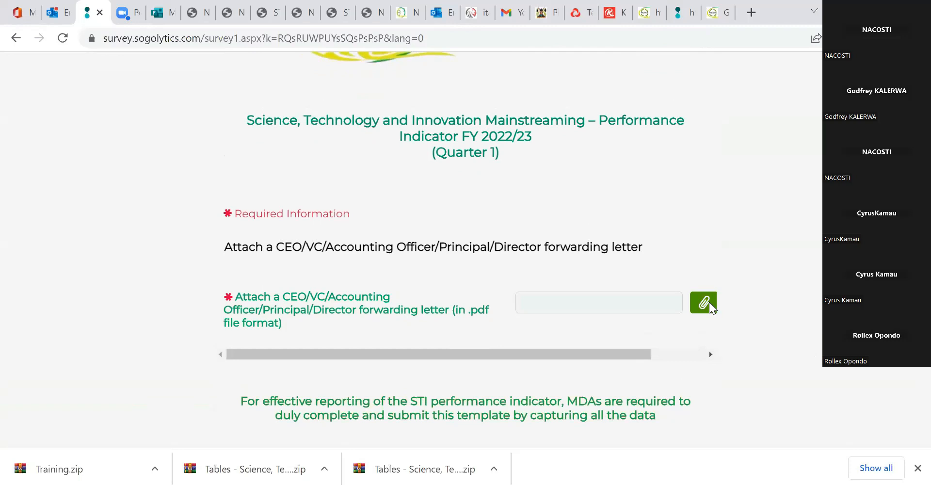
Attach "A CEO-VC-Accounting Officer-Principal-Director forwarding letter" from the Training folder's Evidences subfolder to the forwarding letter upload field.
{"action": "left_click", "coordinate": [677, 305]}
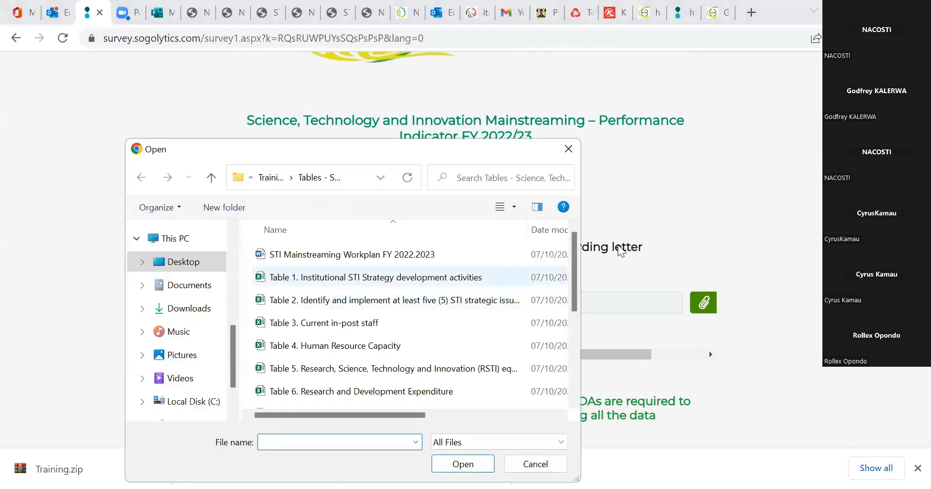
{"action": "left_click", "coordinate": [271, 177]}
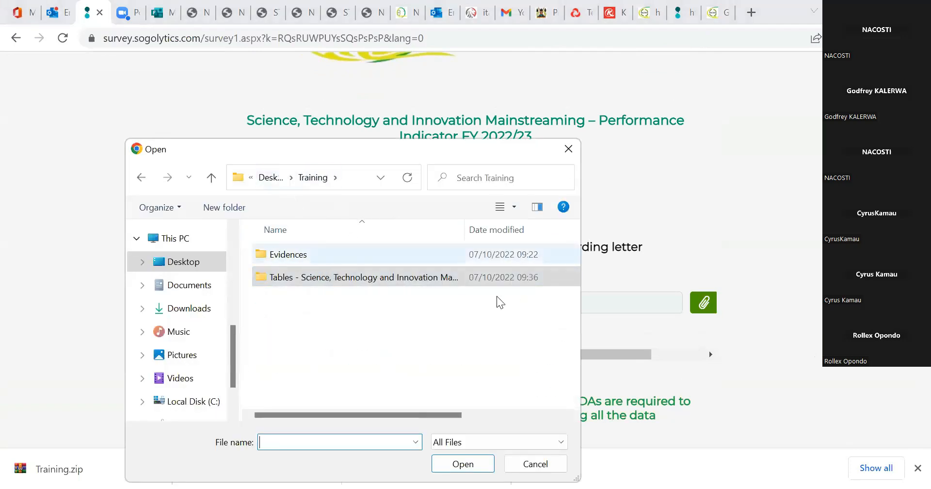
{"action": "double_click", "coordinate": [490, 254]}
{"action": "scroll", "coordinate": [501, 388], "scroll_direction": "down", "scroll_amount": 1}
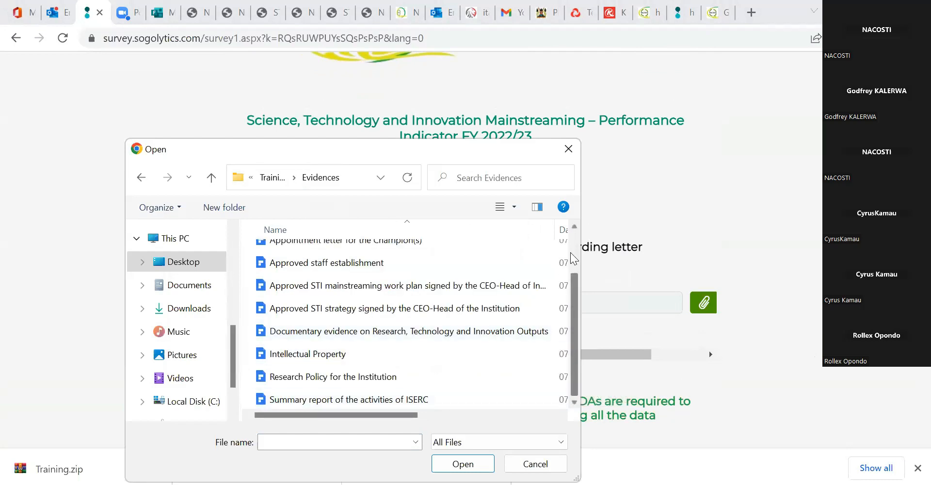
{"action": "scroll", "coordinate": [558, 315], "scroll_direction": "up", "scroll_amount": 2}
{"action": "left_click", "coordinate": [471, 247]}
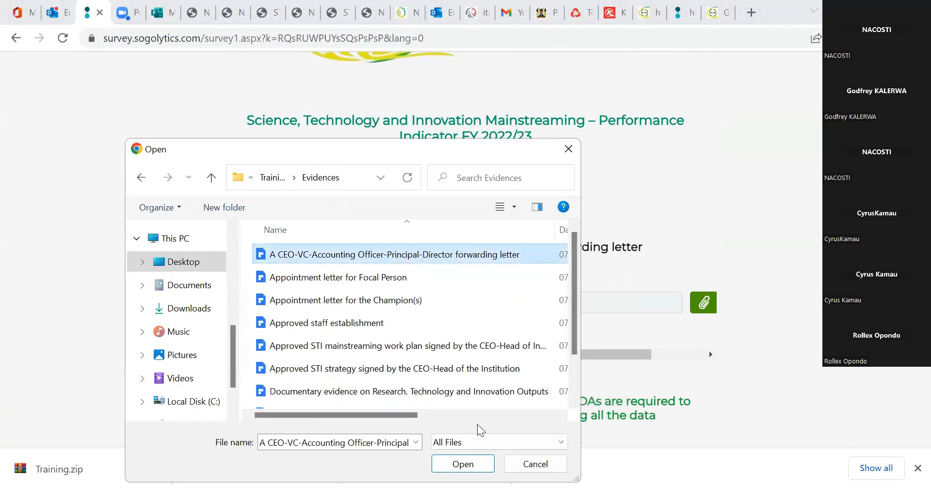
{"action": "left_click", "coordinate": [468, 467]}
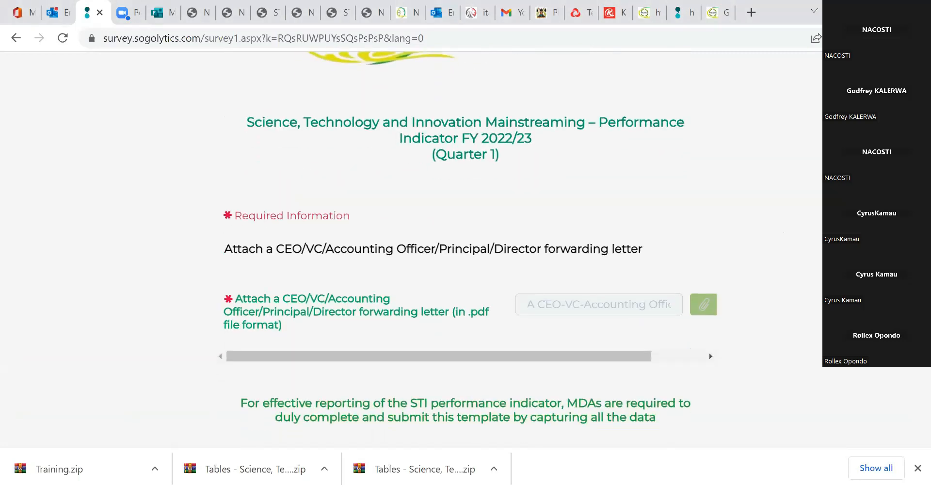
Save the partially completed survey from the forwarding letter page so it can be continued in another session.
{"action": "scroll", "coordinate": [776, 350], "scroll_direction": "down", "scroll_amount": 2}
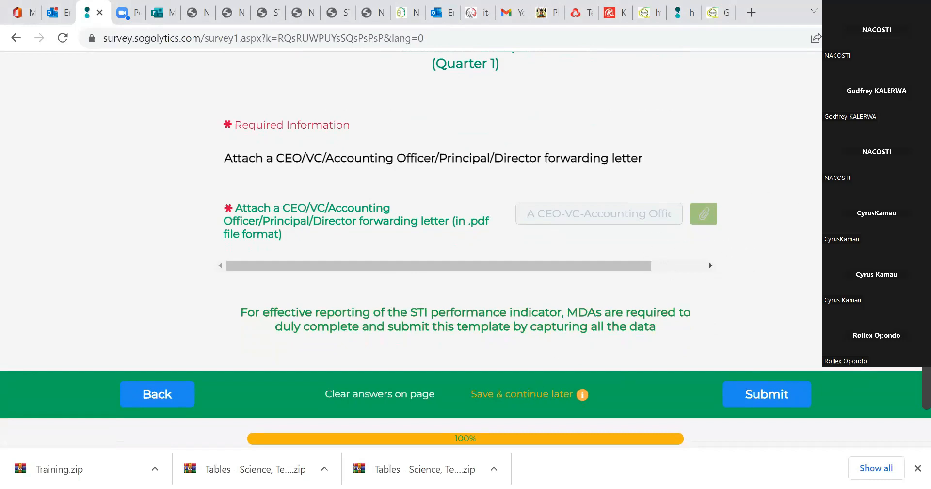
{"action": "left_click_drag", "start_coordinate": [560, 436], "coordinate": [806, 270]}
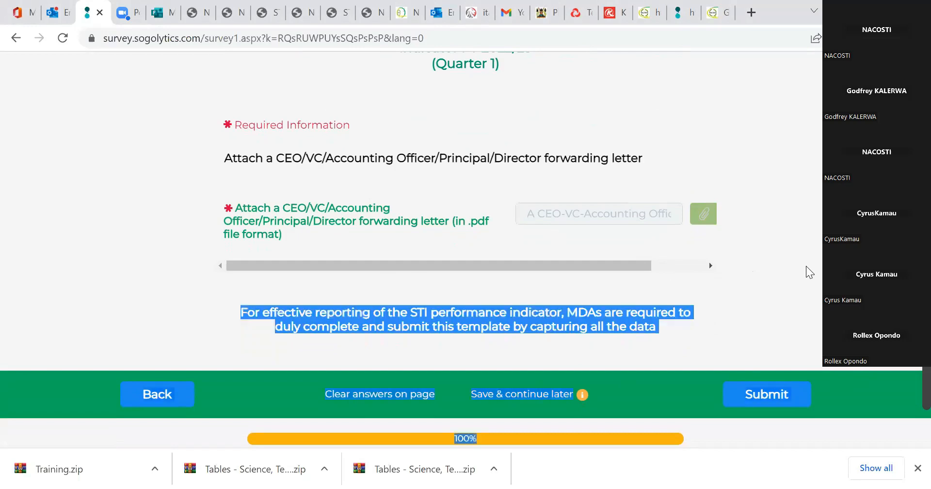
{"action": "left_click", "coordinate": [521, 410]}
{"action": "left_click", "coordinate": [521, 400]}
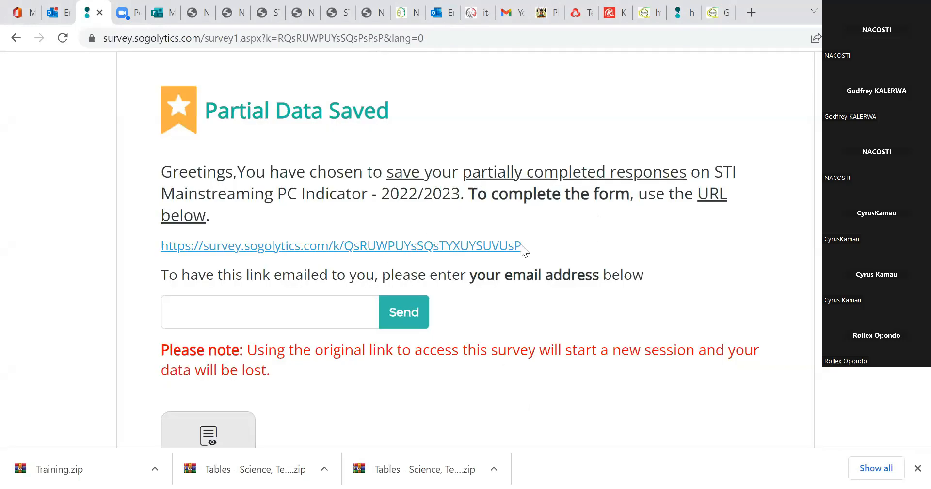
Send the saved survey's re-participation link to the respondent's own e-mail address.
{"action": "left_click_drag", "start_coordinate": [521, 244], "coordinate": [465, 255]}
{"action": "left_click", "coordinate": [465, 255]}
{"action": "left_click", "coordinate": [295, 318]}
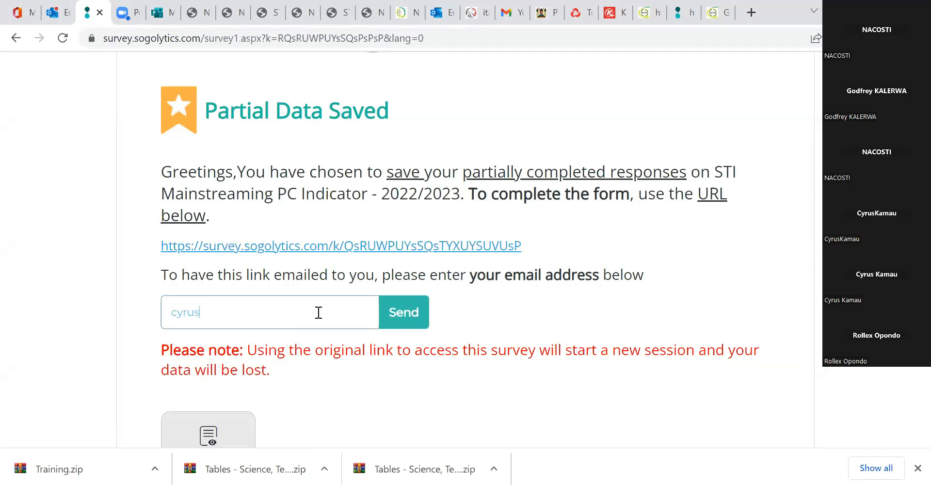
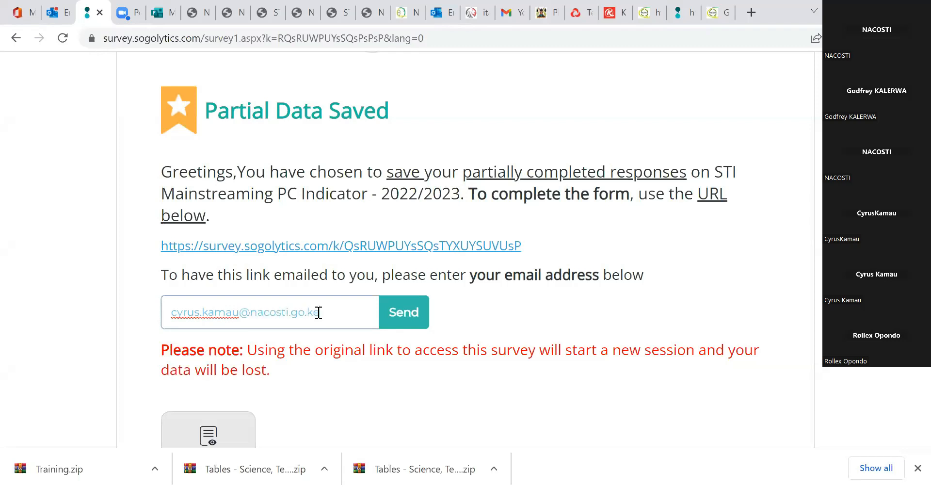
{"action": "left_click", "coordinate": [415, 320]}
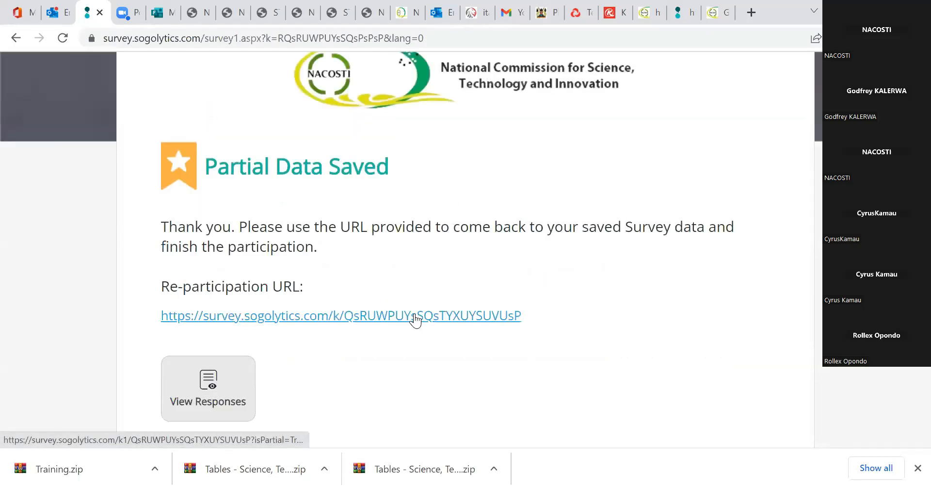
{"action": "left_click_drag", "start_coordinate": [219, 167], "coordinate": [646, 159]}
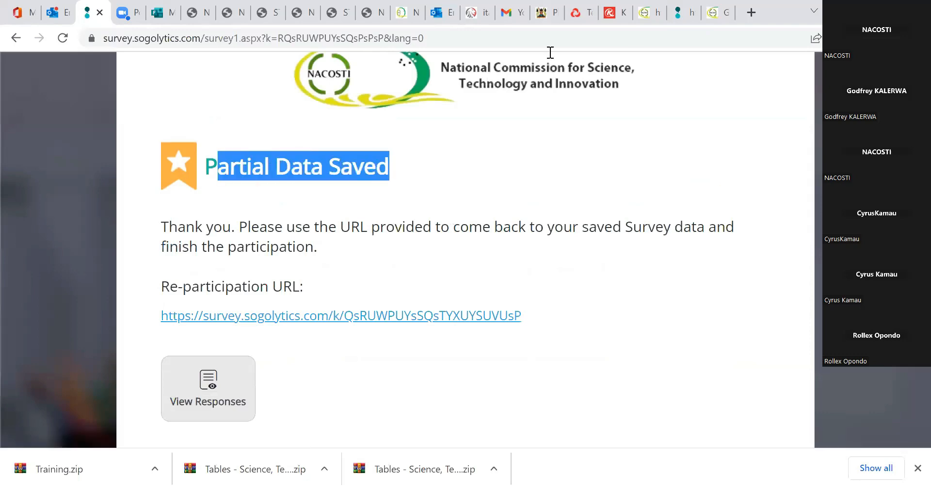
Switch to Outlook, refresh the inbox, and open the resume link in the STI Mainstreaming message "Your requested survey link is ready!".
{"action": "left_click", "coordinate": [56, 11]}
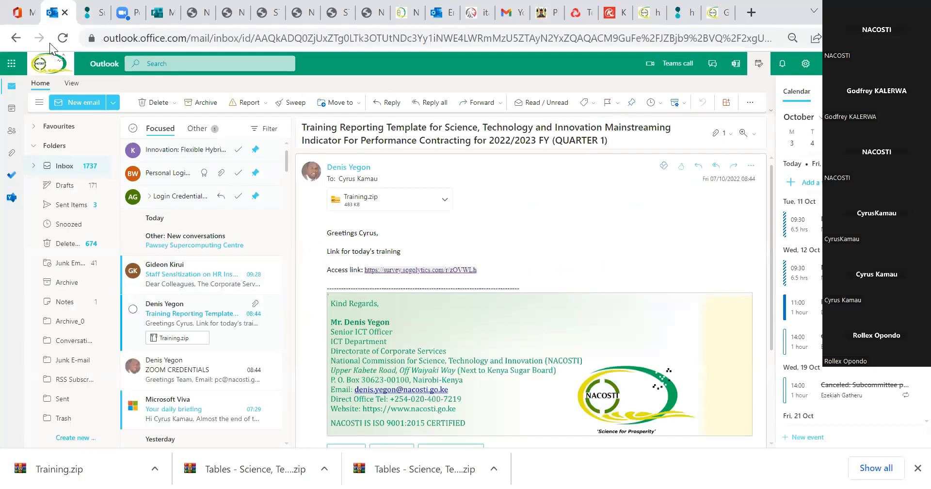
{"action": "left_click", "coordinate": [63, 38]}
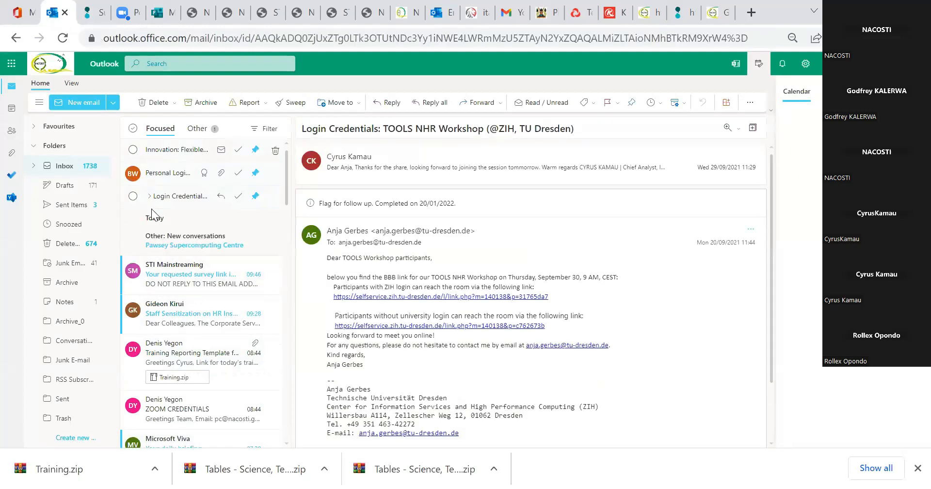
{"action": "left_click", "coordinate": [161, 281]}
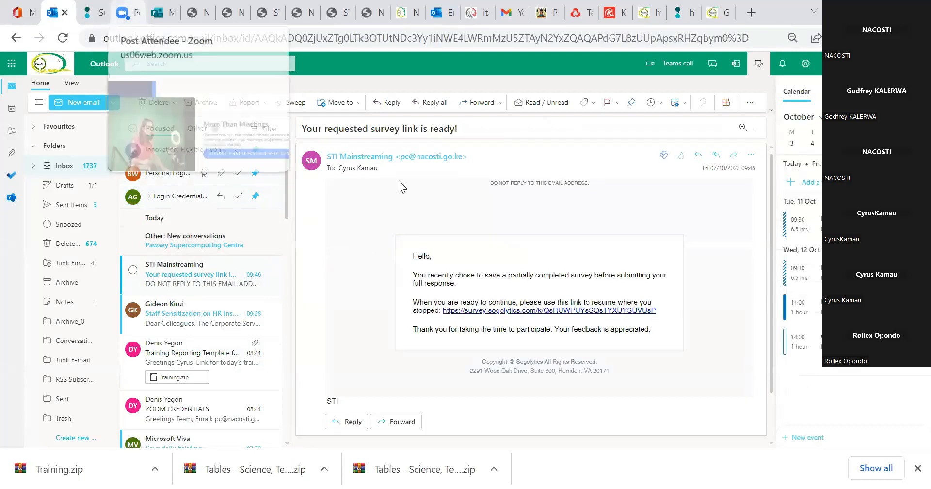
{"action": "left_click", "coordinate": [500, 312]}
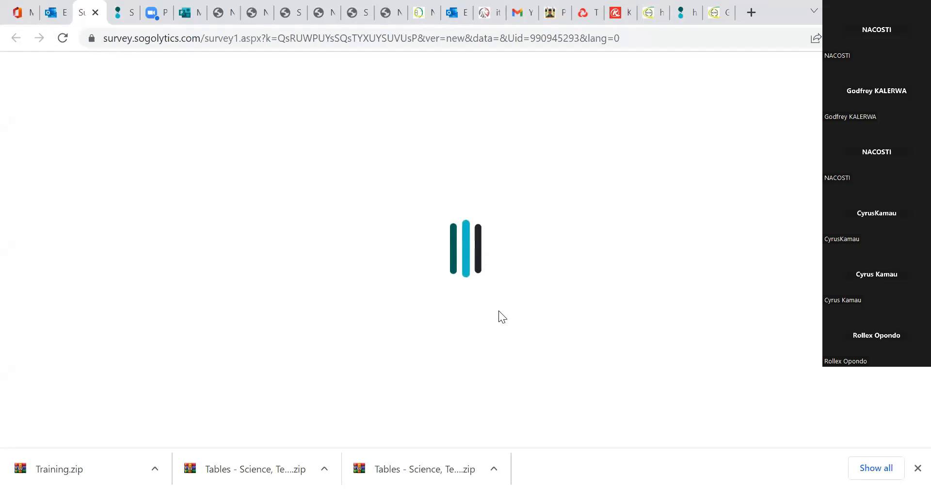
Reopen the survey through the re-participation URL on the Partial Data Saved page, and return to where it was last left off.
{"action": "right_click", "coordinate": [116, 14]}
{"action": "left_click", "coordinate": [118, 14]}
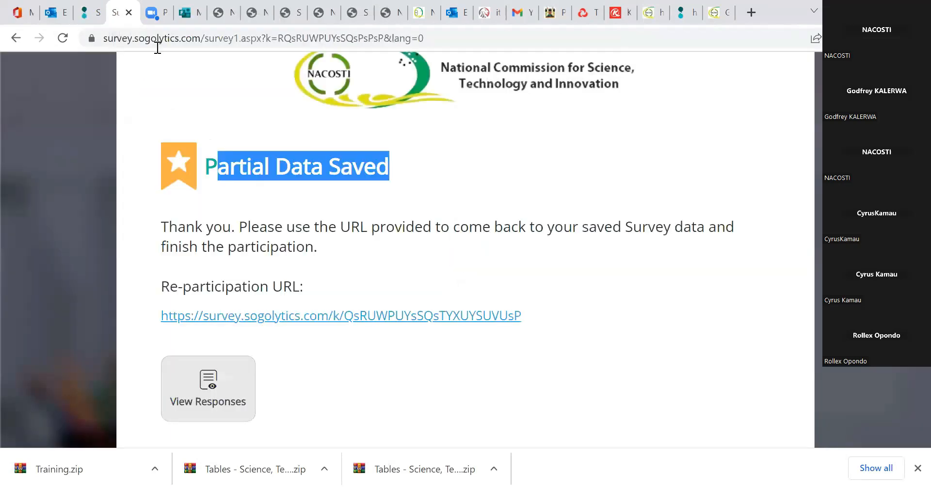
{"action": "left_click", "coordinate": [918, 467]}
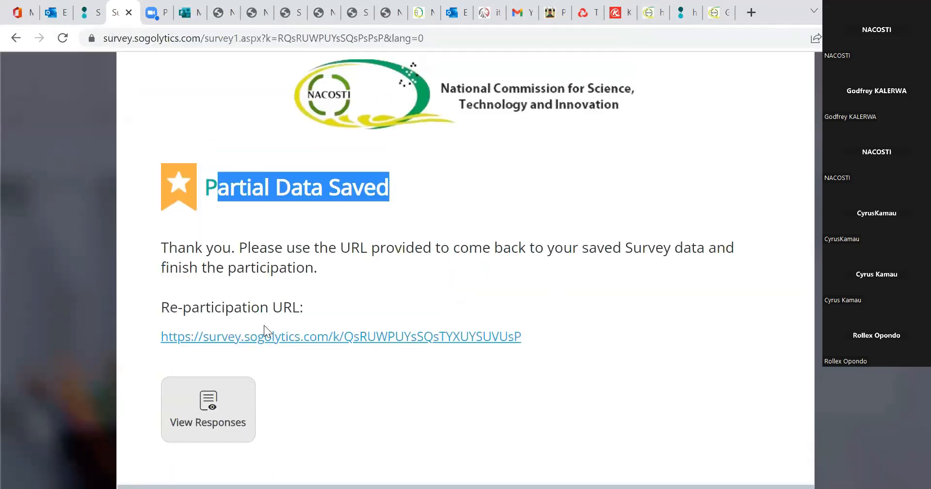
{"action": "left_click", "coordinate": [280, 343]}
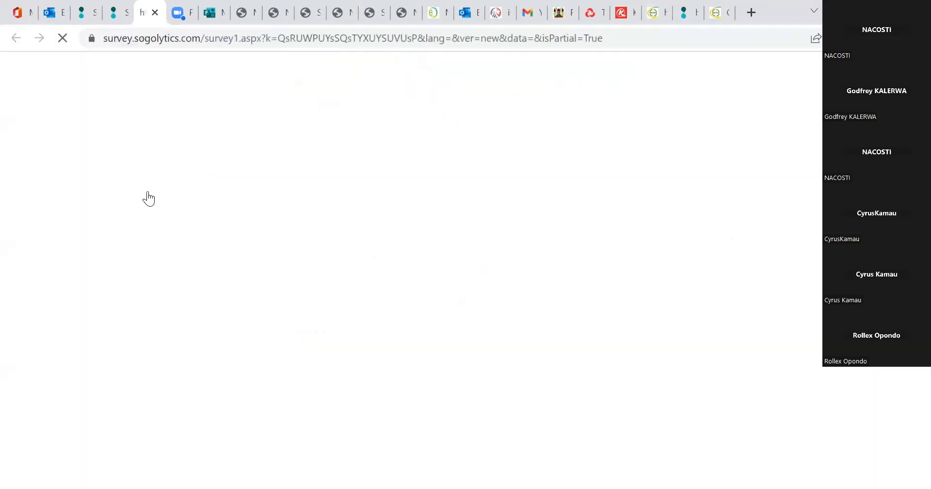
{"action": "left_click", "coordinate": [119, 17]}
{"action": "left_click", "coordinate": [447, 355]}
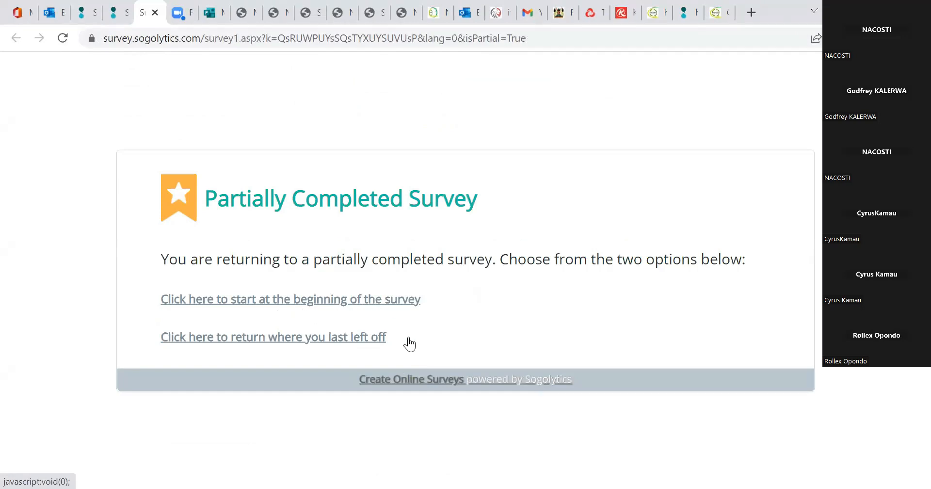
{"action": "left_click", "coordinate": [363, 337]}
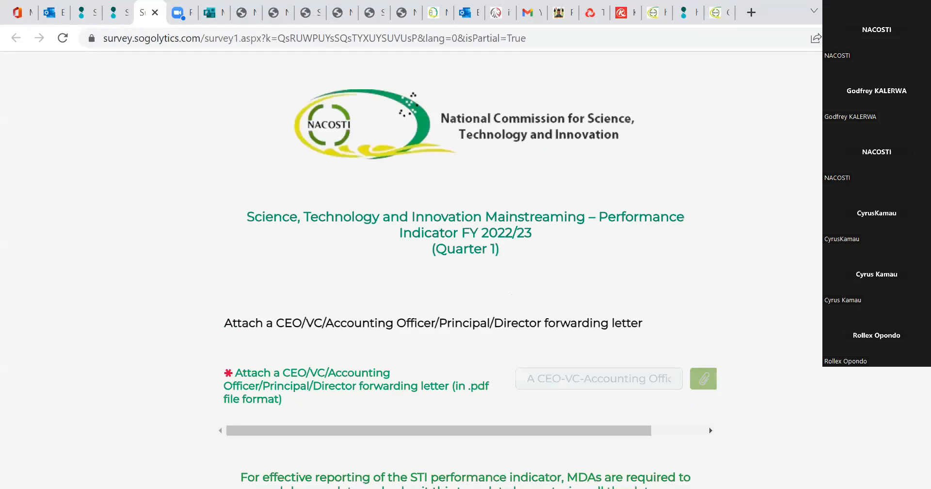
Go back to the additional information page and enter "None" as other information relevant to STI Mainstreaming.
{"action": "left_click_drag", "start_coordinate": [535, 234], "coordinate": [679, 485]}
{"action": "left_click", "coordinate": [601, 271]}
{"action": "scroll", "coordinate": [145, 421], "scroll_direction": "down", "scroll_amount": 3}
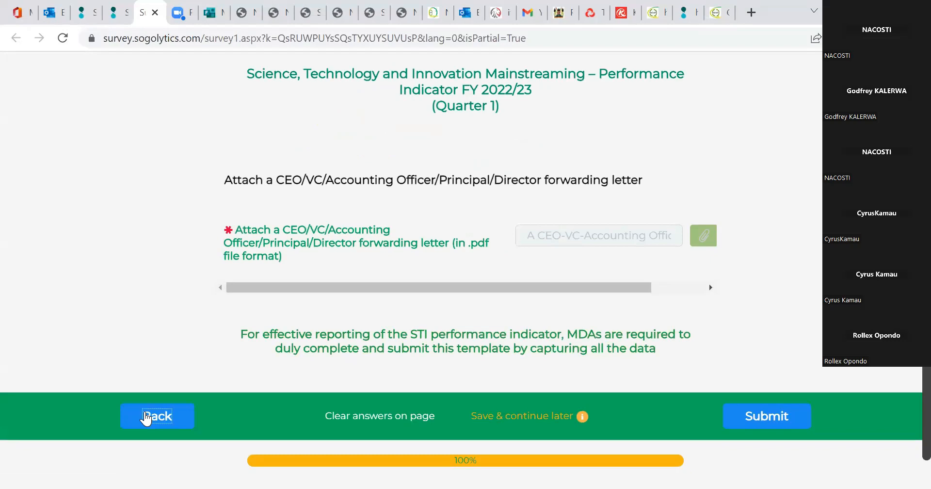
{"action": "left_click", "coordinate": [145, 417]}
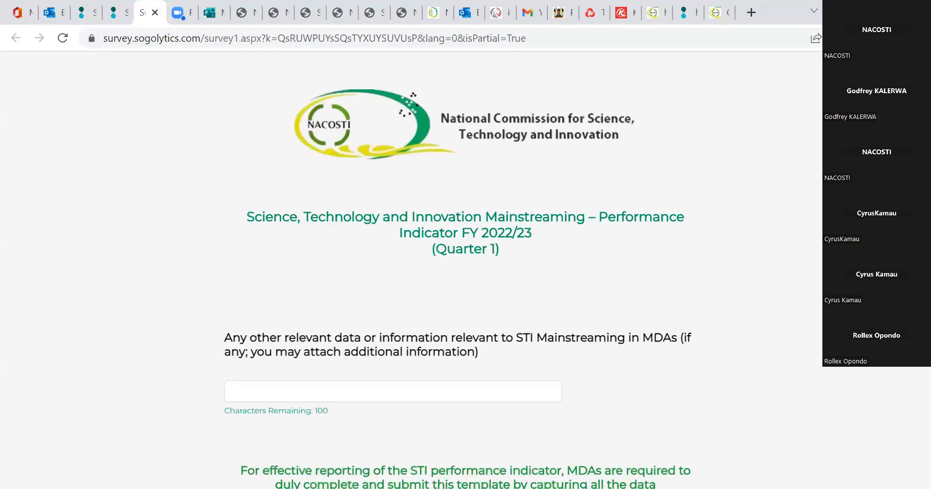
{"action": "left_click", "coordinate": [262, 397]}
{"action": "type", "text": "None"}
{"action": "left_click", "coordinate": [395, 359]}
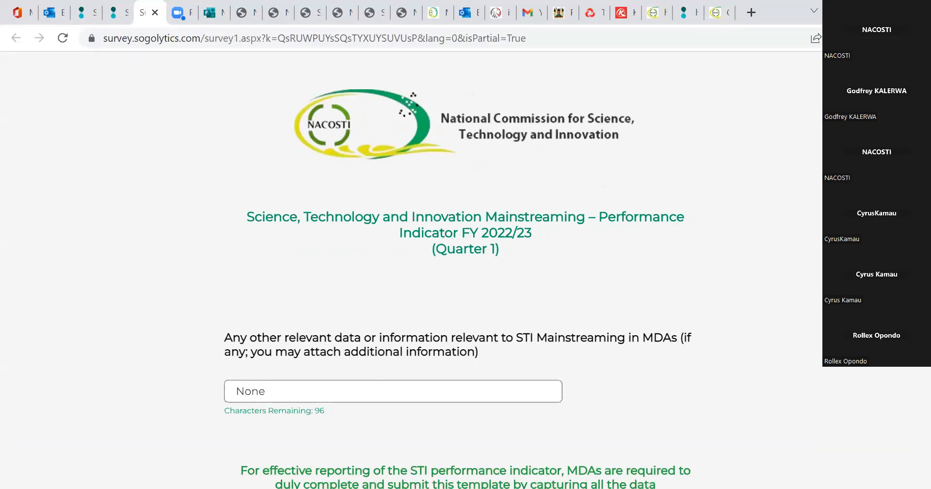
Continue to the forwarding letter page and submit the completed survey.
{"action": "key", "text": "ctrl+a"}
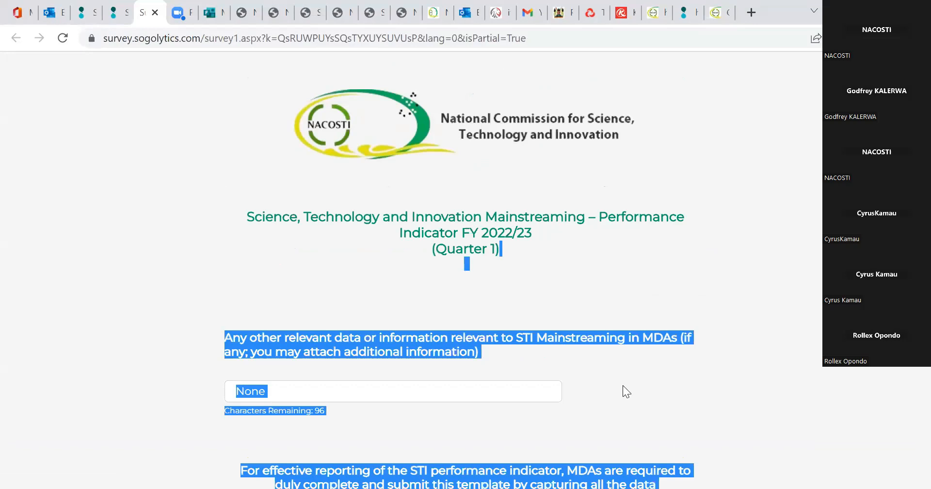
{"action": "scroll", "coordinate": [623, 385], "scroll_direction": "down", "scroll_amount": 4}
{"action": "left_click", "coordinate": [667, 376]}
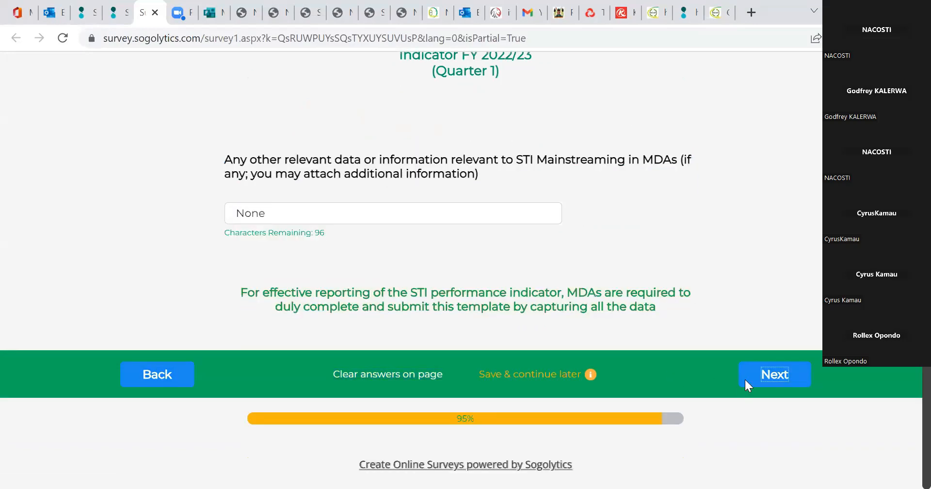
{"action": "left_click", "coordinate": [746, 381]}
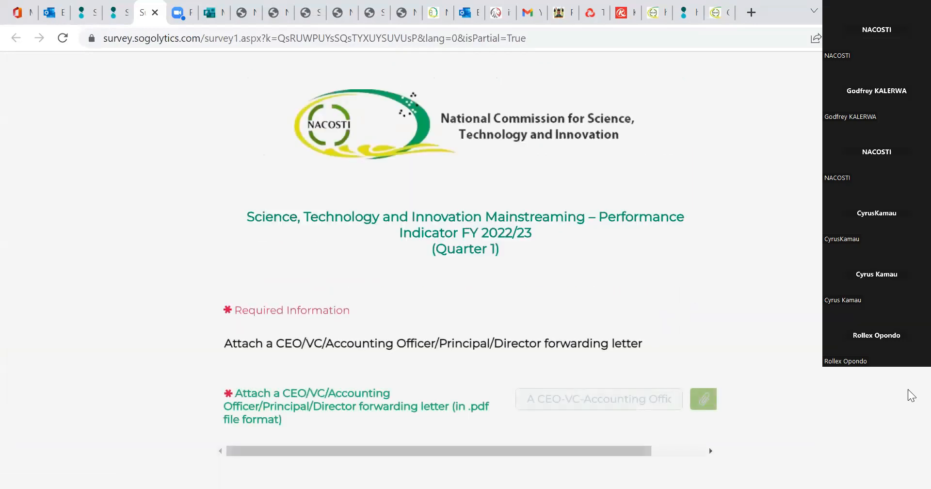
{"action": "scroll", "coordinate": [644, 472], "scroll_direction": "down", "scroll_amount": 4}
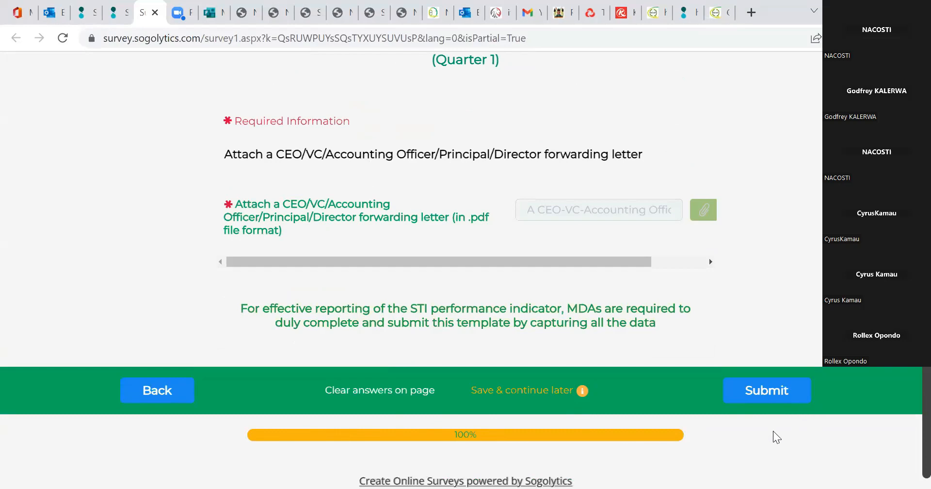
{"action": "left_click", "coordinate": [760, 397]}
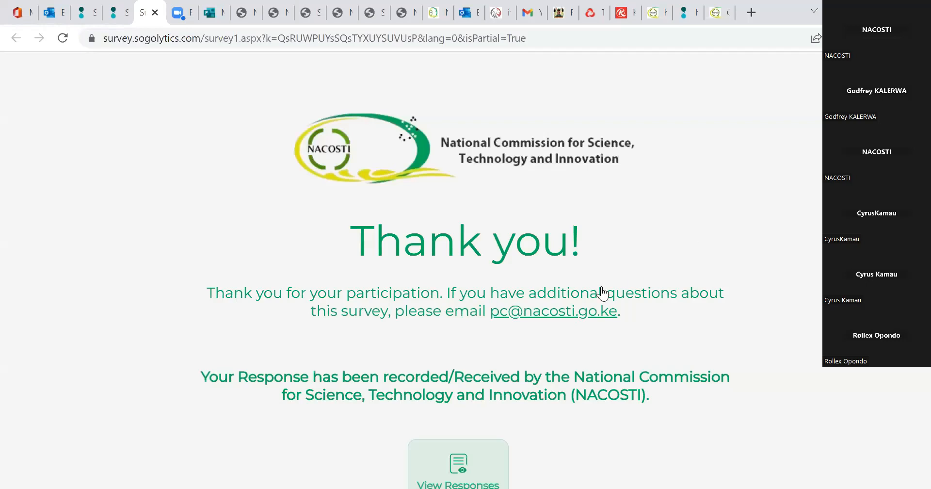
{"action": "left_click_drag", "start_coordinate": [233, 369], "coordinate": [747, 393]}
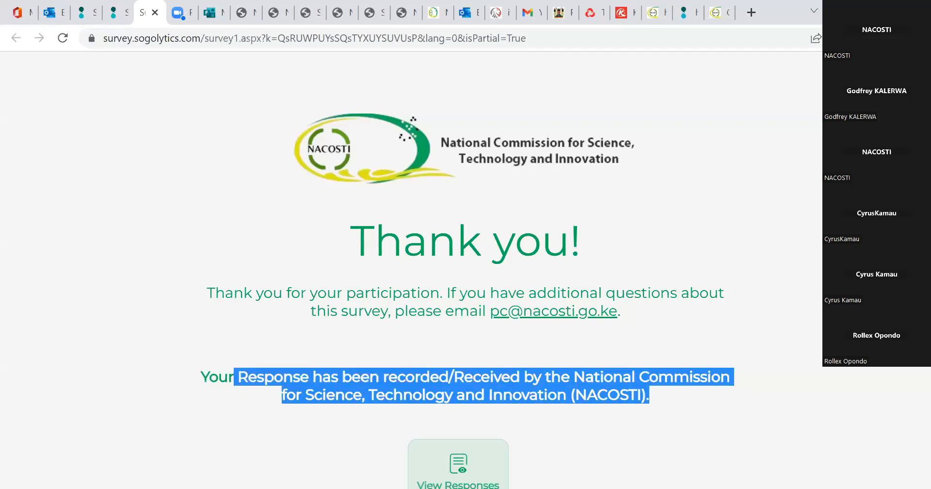
Download the submitted survey responses as a PDF, and close the reporting tool from the thank-you page.
{"action": "scroll", "coordinate": [465, 291], "scroll_direction": "down", "scroll_amount": 3}
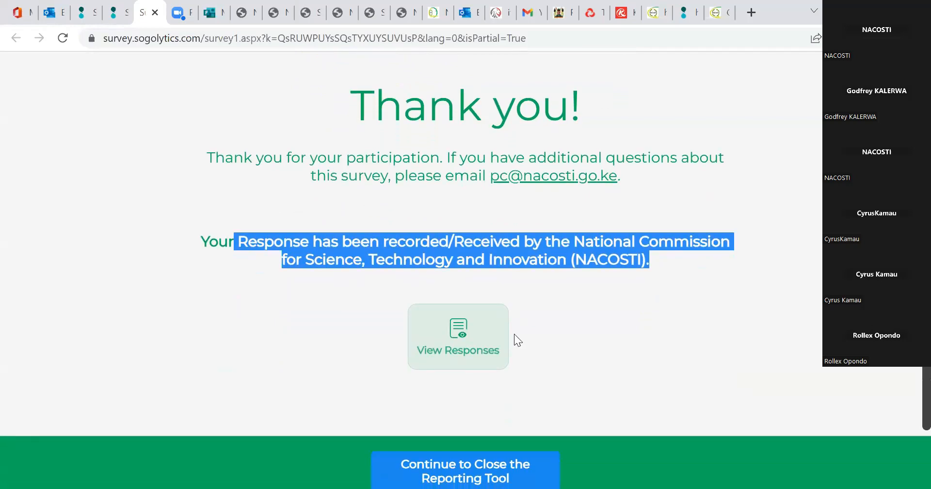
{"action": "left_click", "coordinate": [465, 353]}
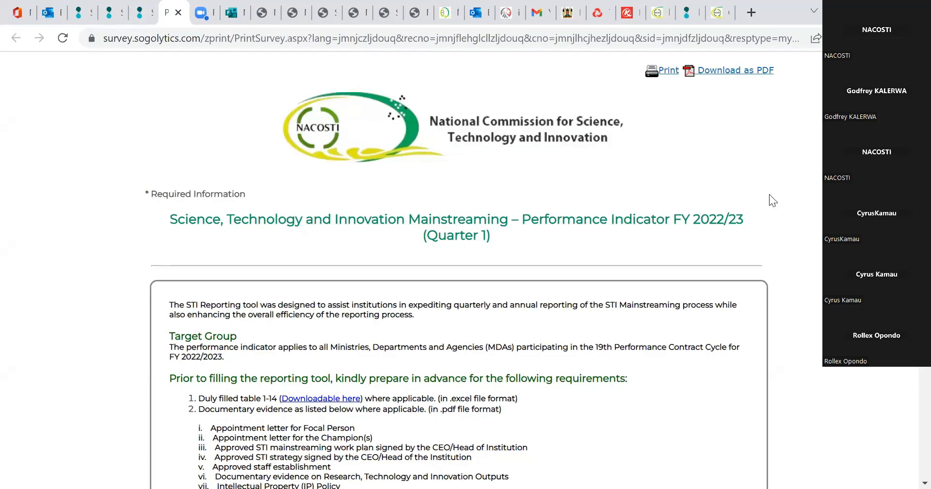
{"action": "right_click", "coordinate": [770, 195]}
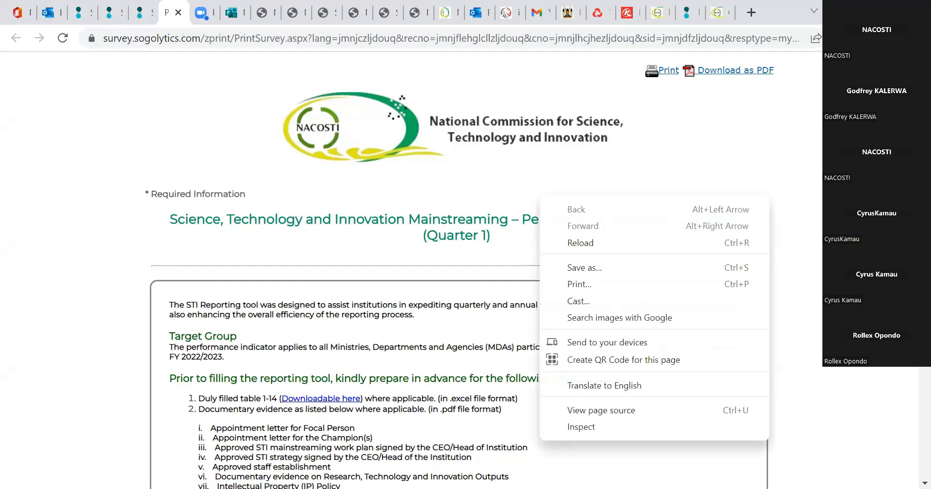
{"action": "left_click", "coordinate": [757, 72]}
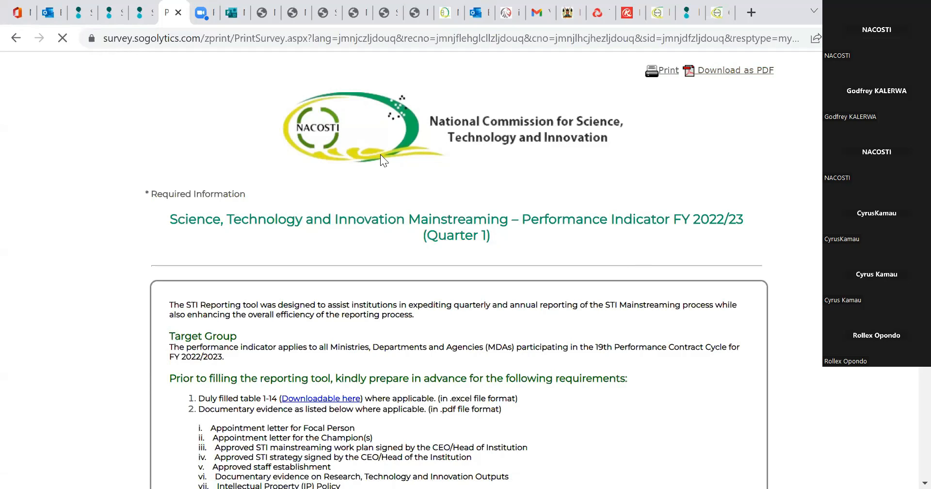
{"action": "left_click", "coordinate": [140, 15]}
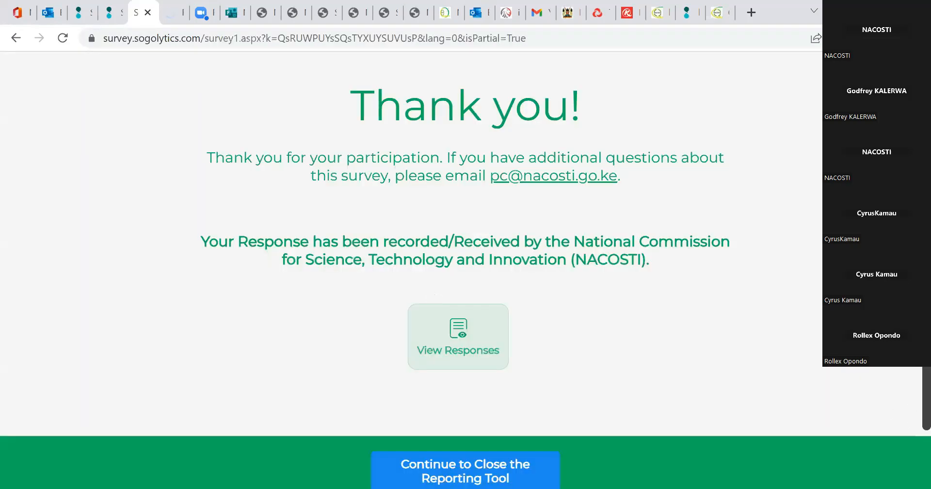
{"action": "left_click", "coordinate": [470, 467]}
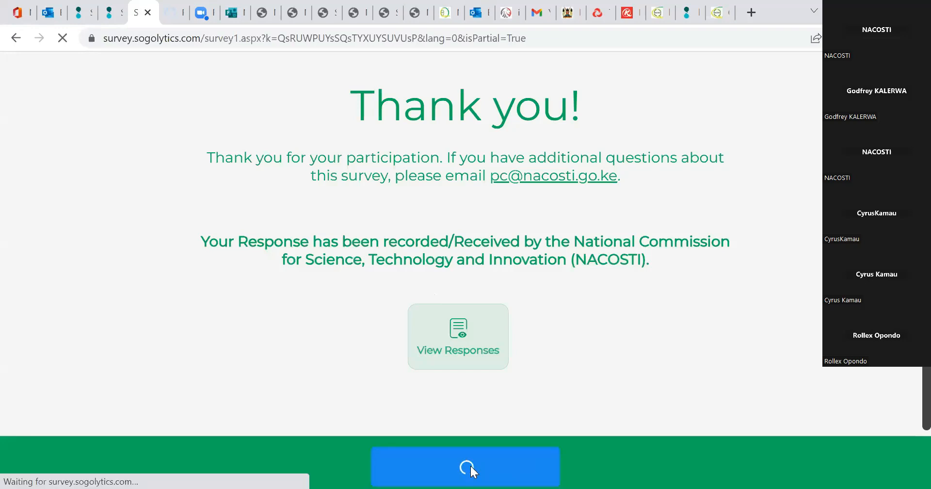